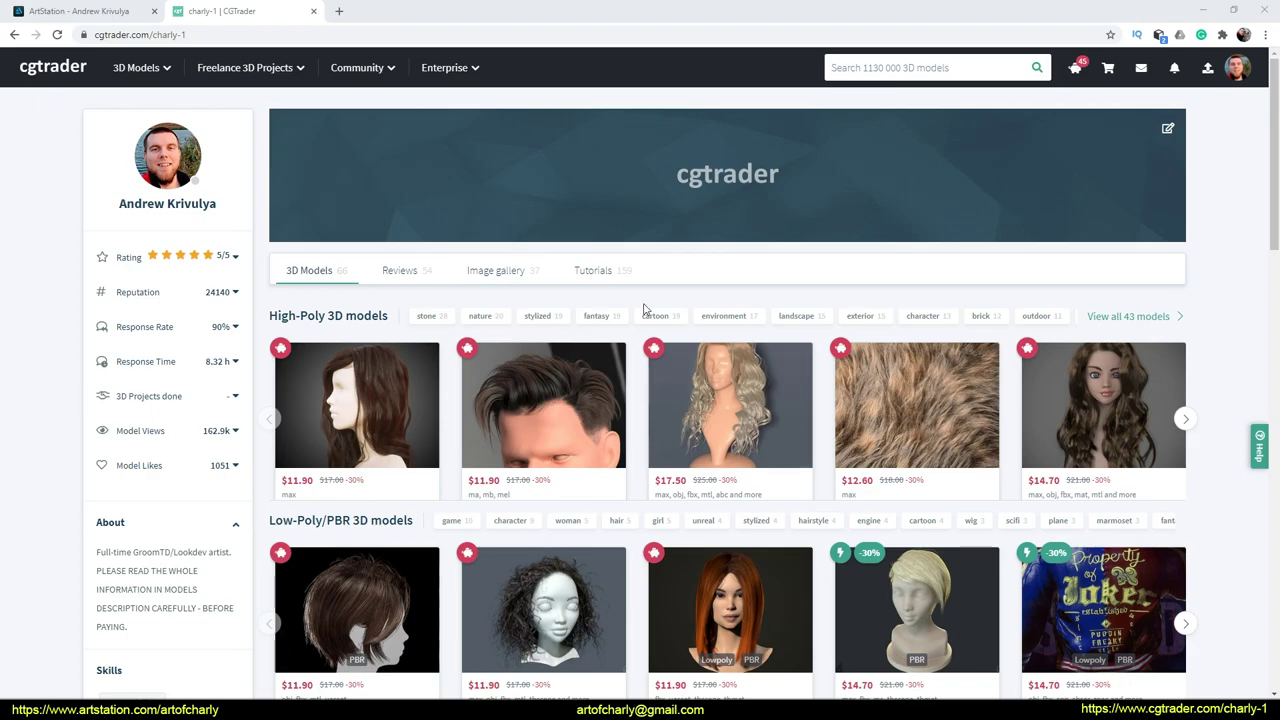
Scroll through the CGTrader hair-model listings, then switch to the artist's ArtStation store tab
{"action": "scroll", "coordinate": [643, 310], "scroll_direction": "down", "scroll_amount": 5}
{"action": "scroll", "coordinate": [606, 377], "scroll_direction": "down", "scroll_amount": 4}
{"action": "scroll", "coordinate": [606, 394], "scroll_direction": "up", "scroll_amount": 7}
{"action": "scroll", "coordinate": [697, 245], "scroll_direction": "up", "scroll_amount": 2}
{"action": "key", "text": "ctrl+shift+Tab"}
{"action": "scroll", "coordinate": [428, 460], "scroll_direction": "down", "scroll_amount": 5}
{"action": "scroll", "coordinate": [420, 452], "scroll_direction": "up", "scroll_amount": 2}
Open the Prints gallery on the artist's ArtStation profile
{"action": "scroll", "coordinate": [413, 322], "scroll_direction": "up", "scroll_amount": 1}
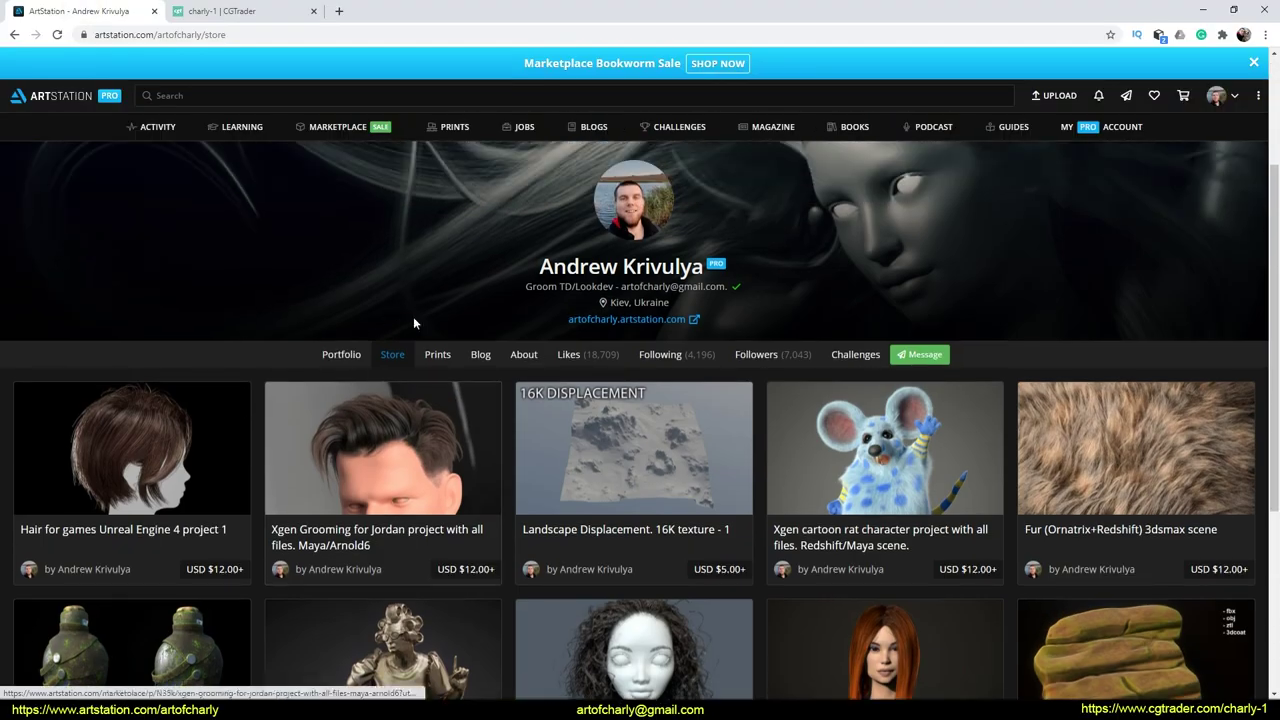
{"action": "left_click", "coordinate": [440, 355]}
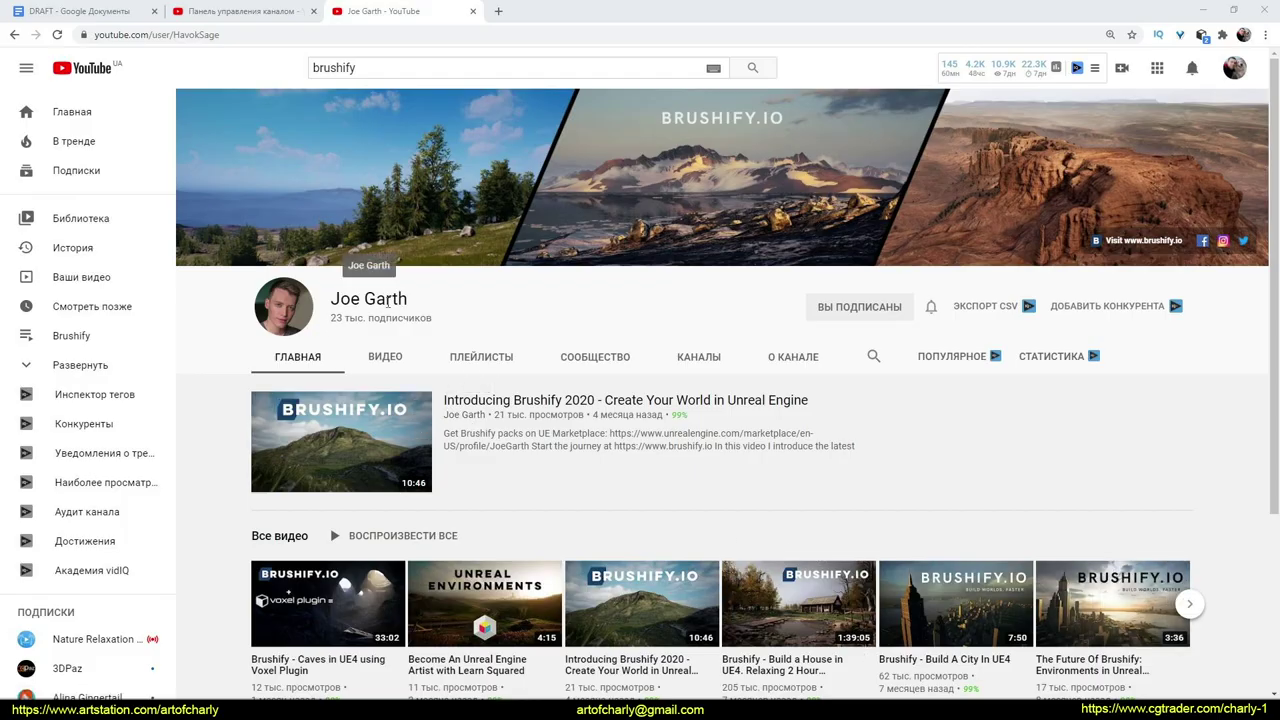
Open the 'Become An Unreal Engine Artist' video on the Brushify channel and pause it
{"action": "scroll", "coordinate": [541, 219], "scroll_direction": "down", "scroll_amount": 3}
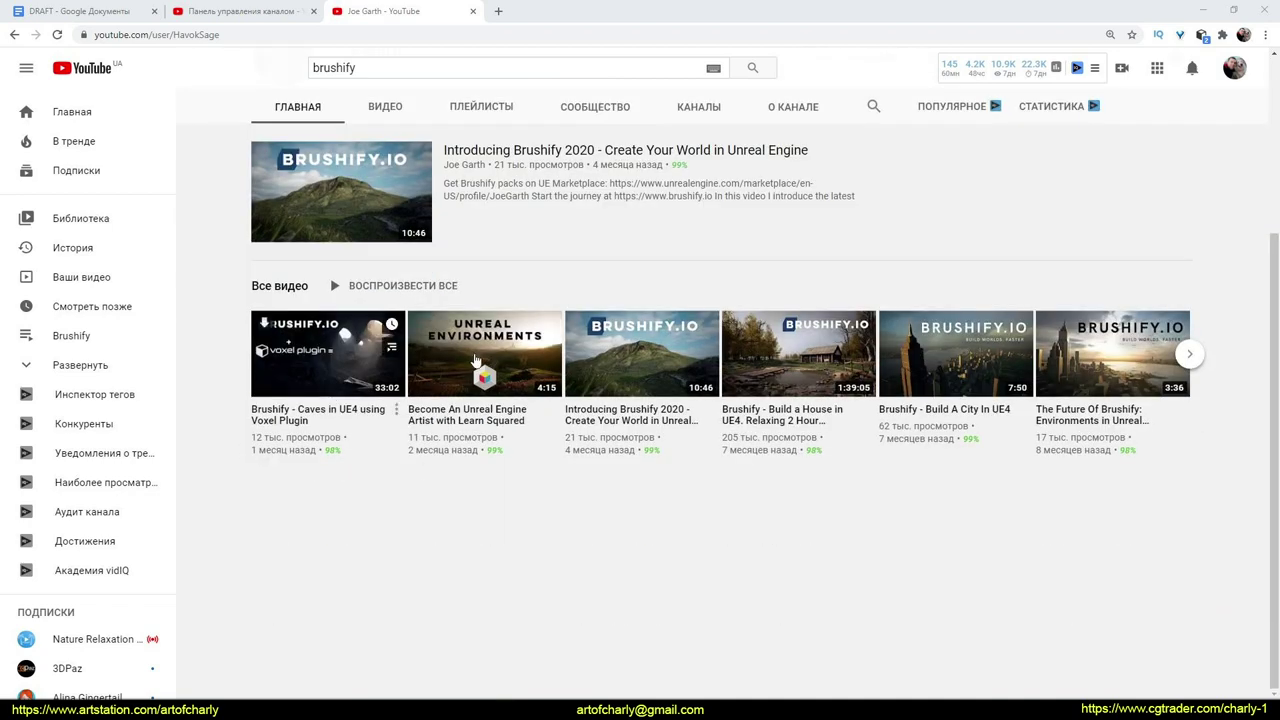
{"action": "left_click", "coordinate": [495, 347]}
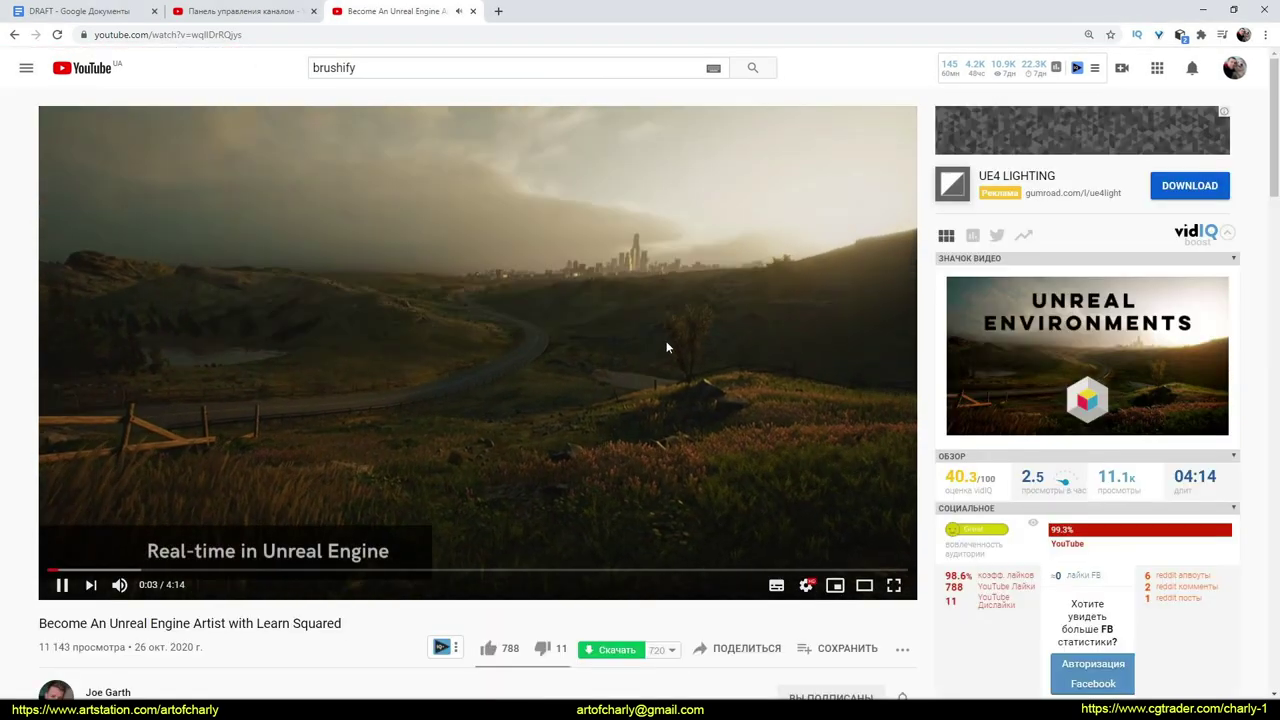
{"action": "left_click", "coordinate": [592, 325]}
Check the Learn Squared course link in the description, then resume the video
{"action": "scroll", "coordinate": [592, 325], "scroll_direction": "down", "scroll_amount": 4}
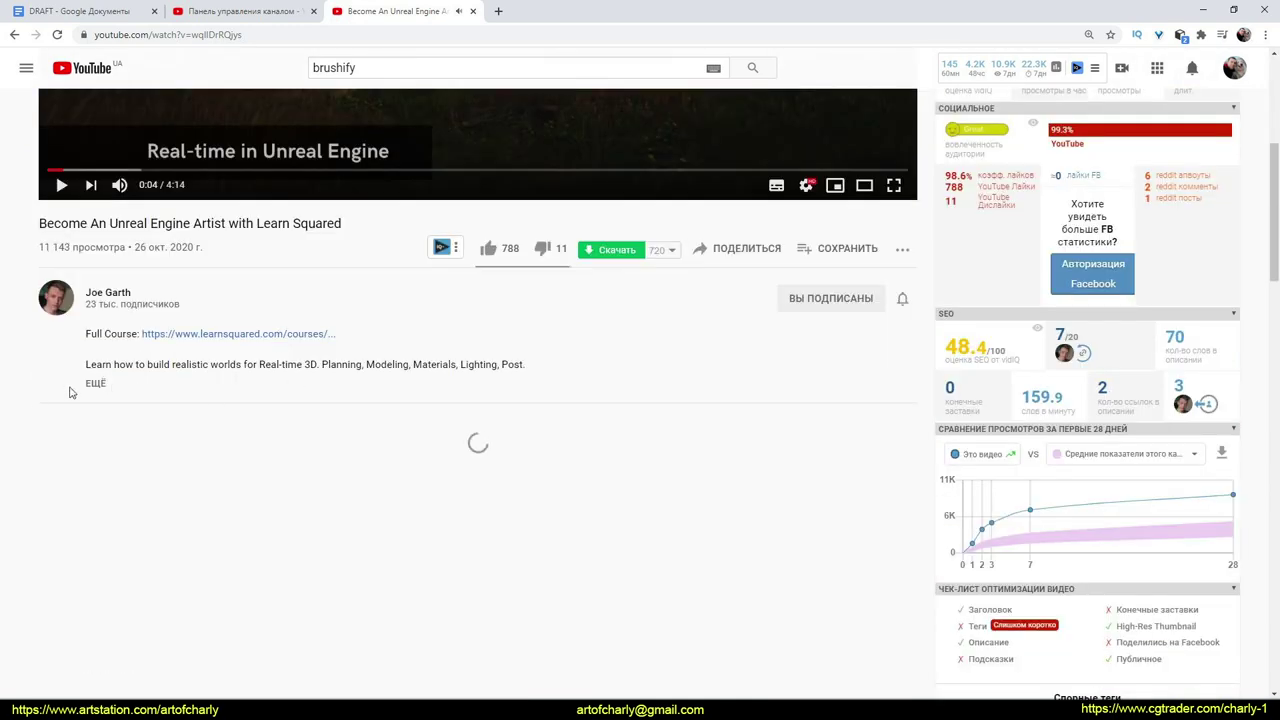
{"action": "left_click_drag", "start_coordinate": [350, 333], "coordinate": [152, 333]}
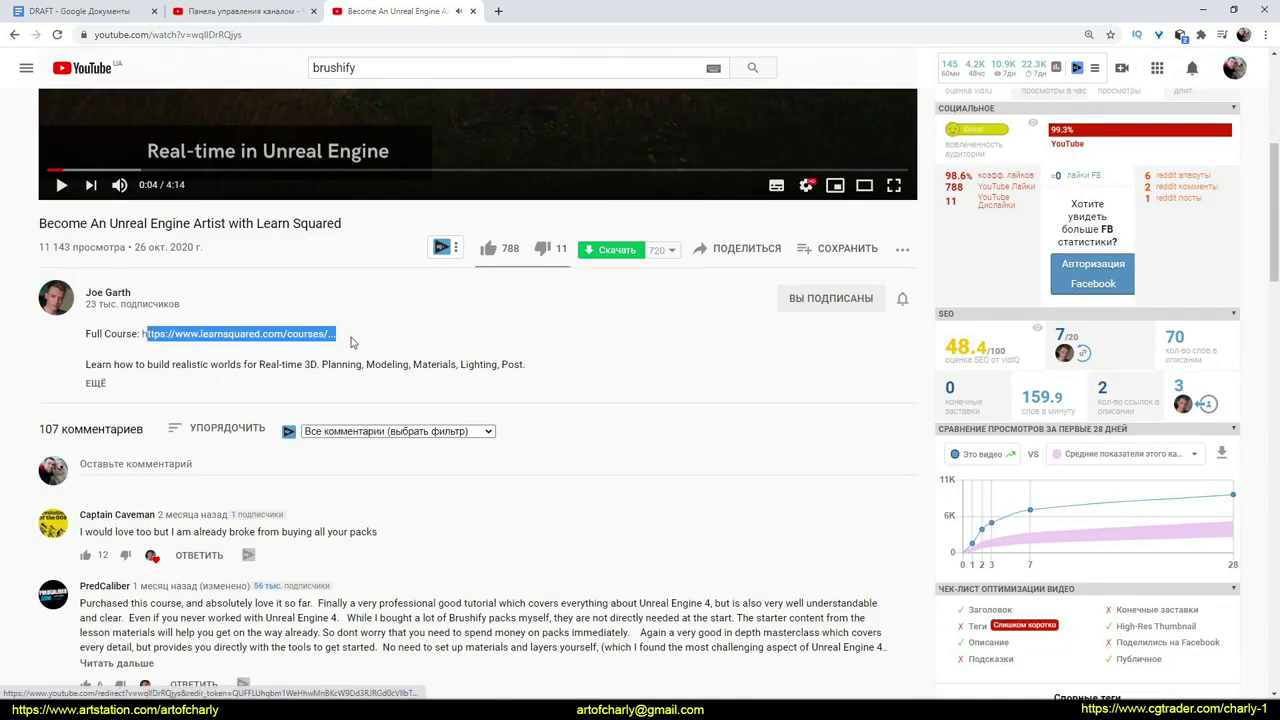
{"action": "left_click", "coordinate": [428, 341]}
{"action": "scroll", "coordinate": [430, 340], "scroll_direction": "up", "scroll_amount": 3}
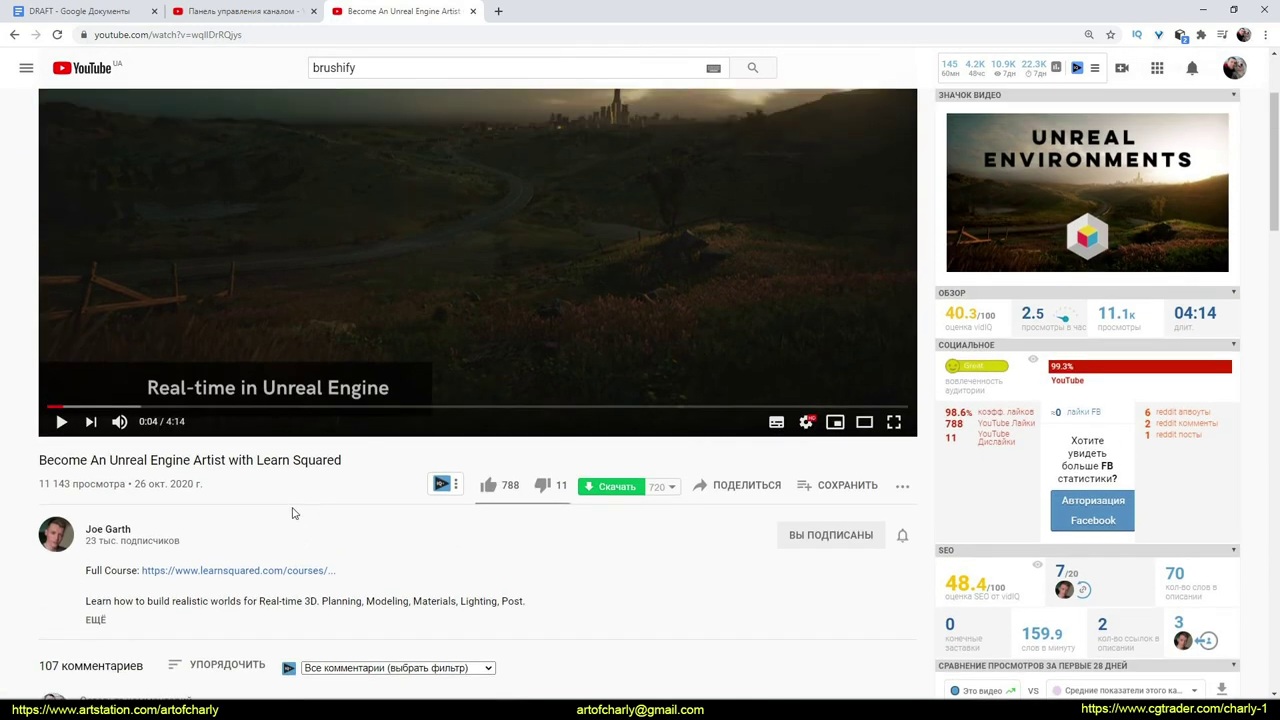
{"action": "scroll", "coordinate": [420, 318], "scroll_direction": "up", "scroll_amount": 2}
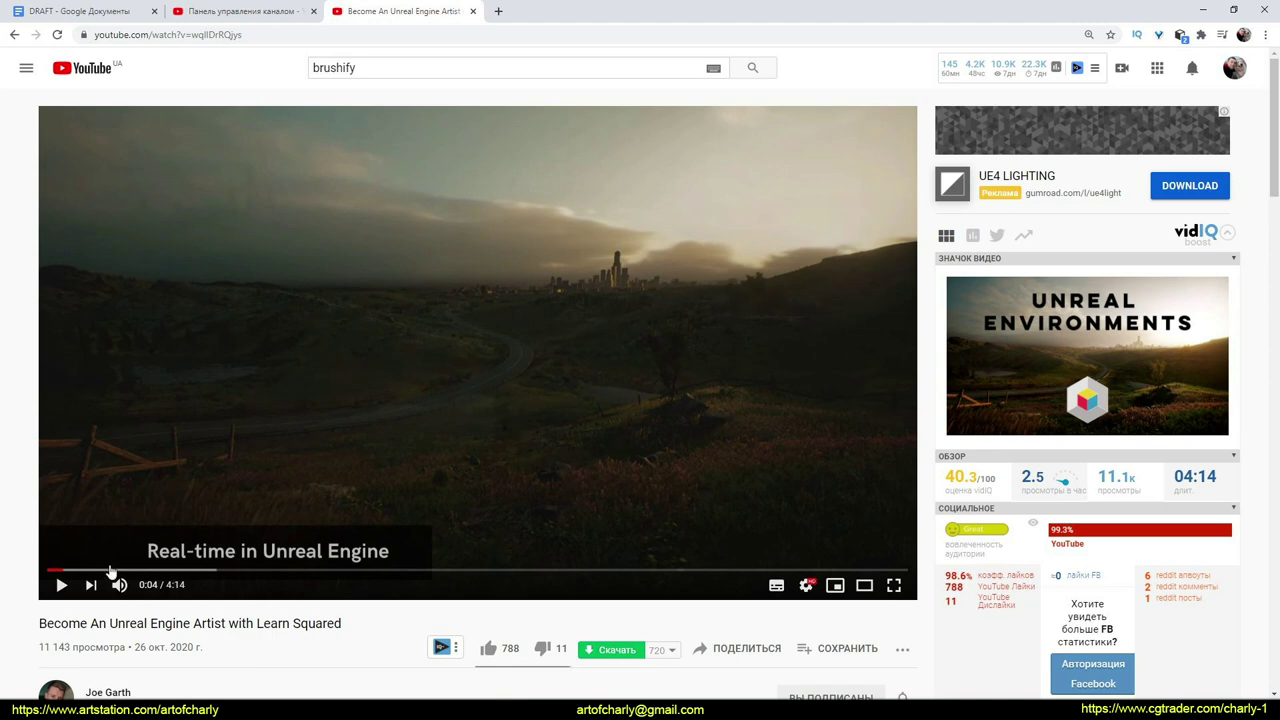
{"action": "left_click", "coordinate": [557, 423]}
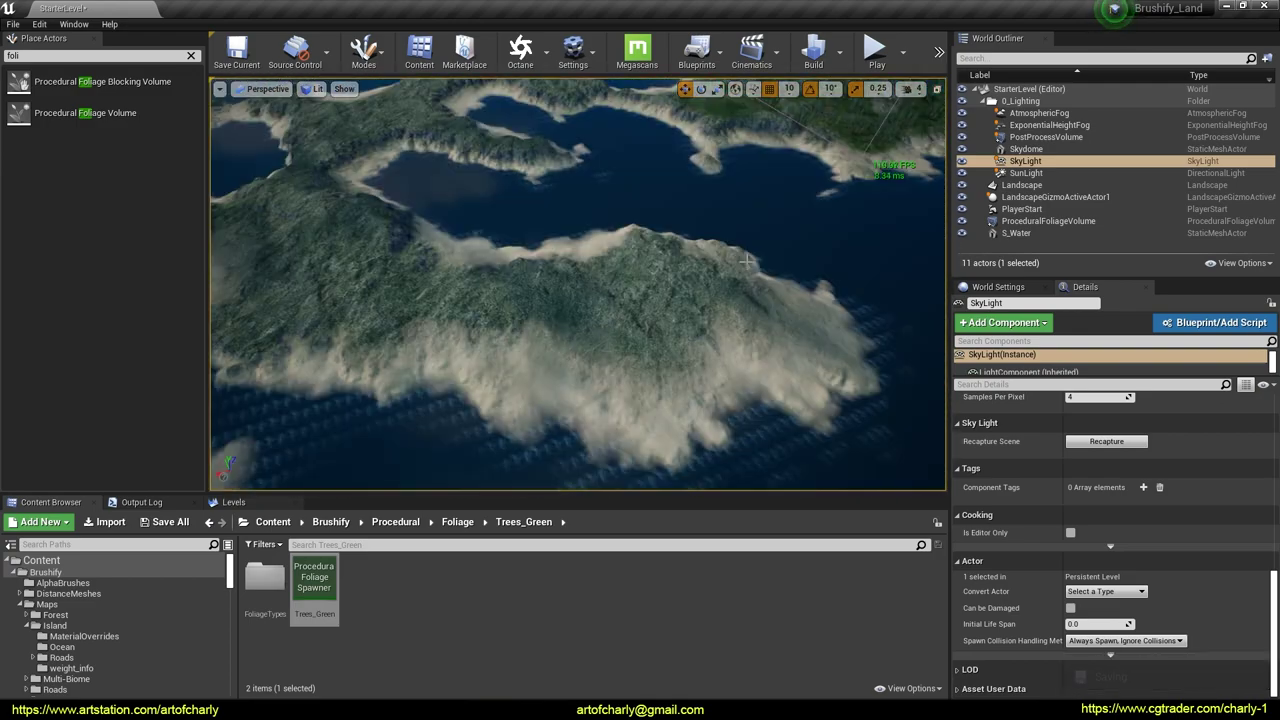
Place a second Procedural Foliage Volume on the island and stretch it along X and Y
{"action": "left_click_drag", "start_coordinate": [97, 104], "coordinate": [505, 316]}
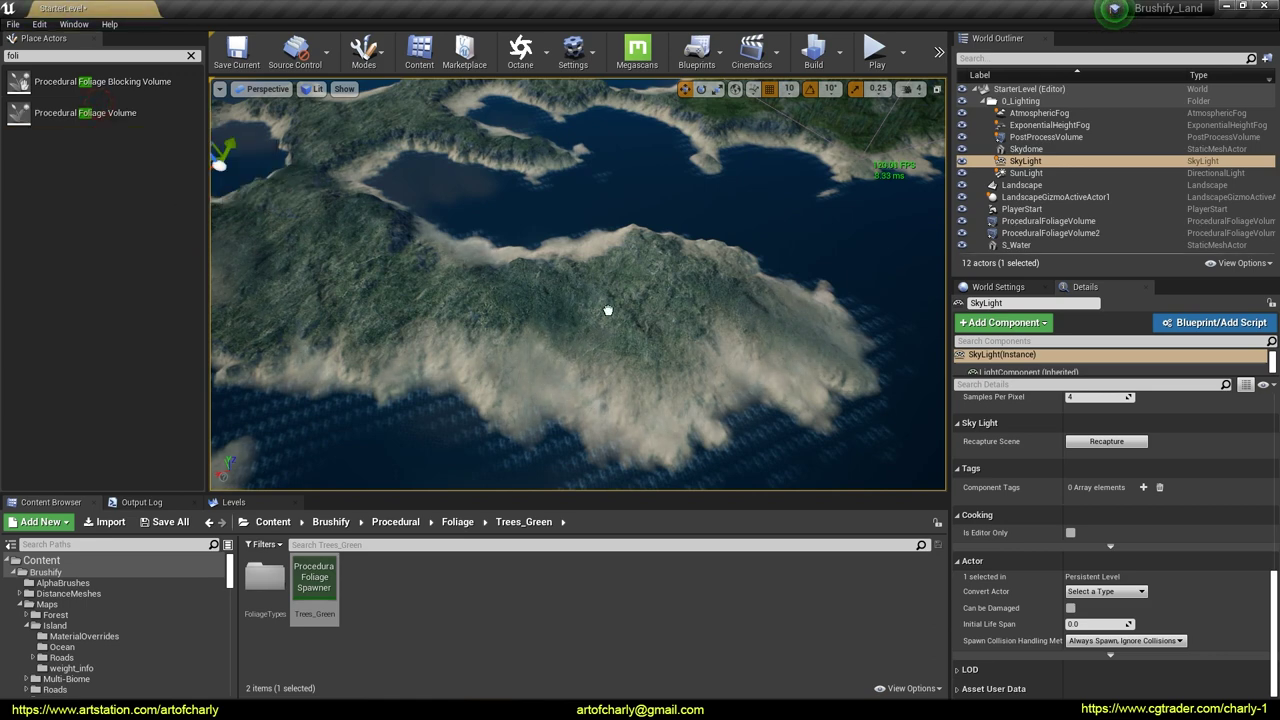
{"action": "left_click_drag", "start_coordinate": [607, 311], "coordinate": [608, 308]}
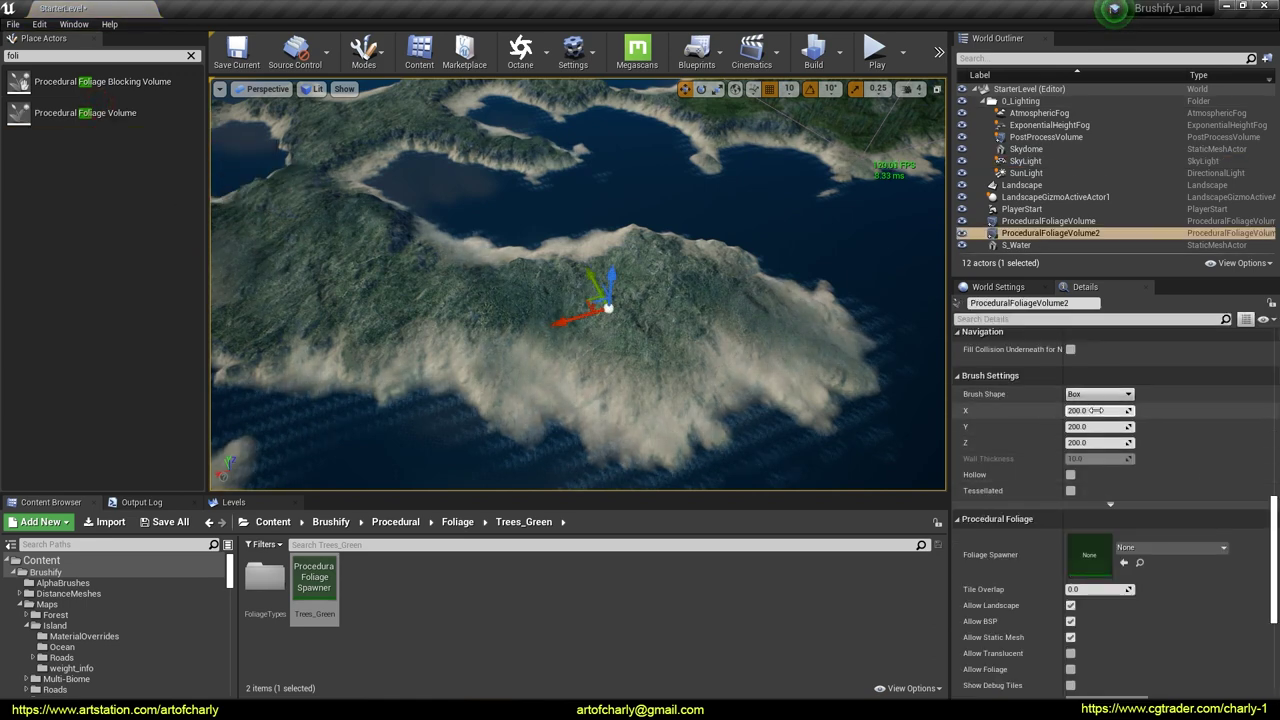
{"action": "left_click_drag", "start_coordinate": [1095, 410], "coordinate": [1180, 410]}
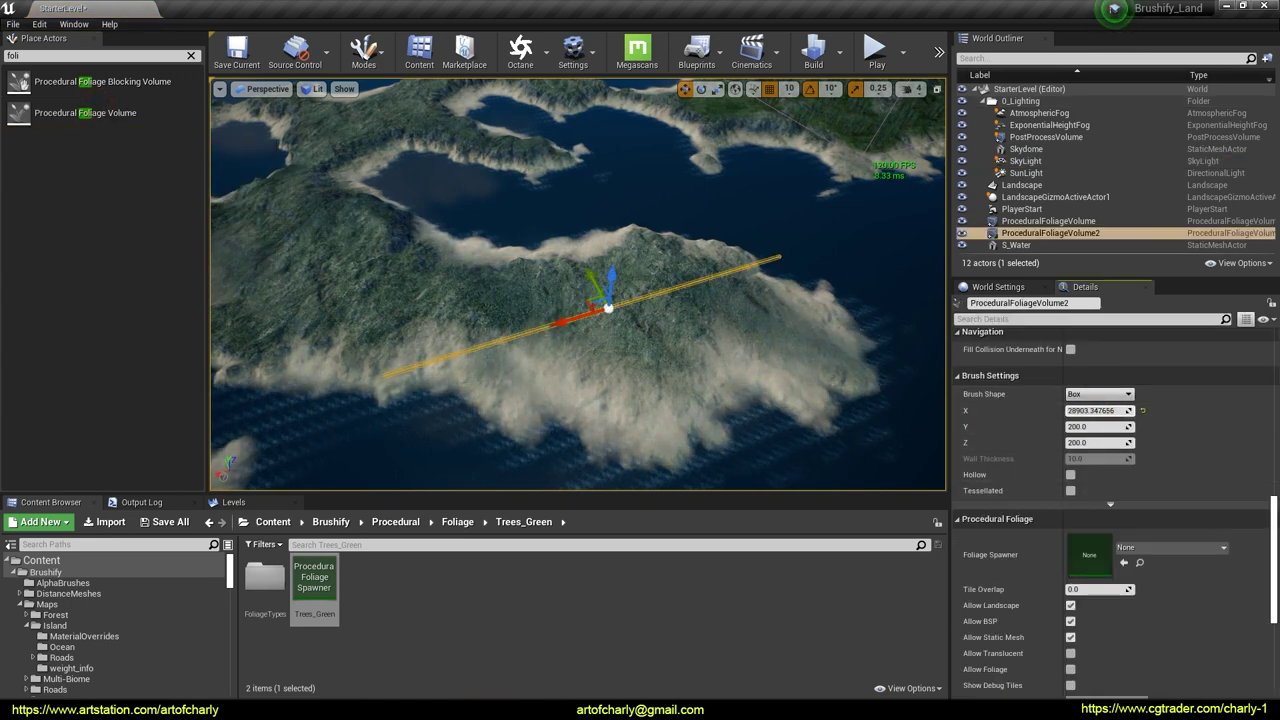
{"action": "left_click_drag", "start_coordinate": [1095, 426], "coordinate": [1180, 426]}
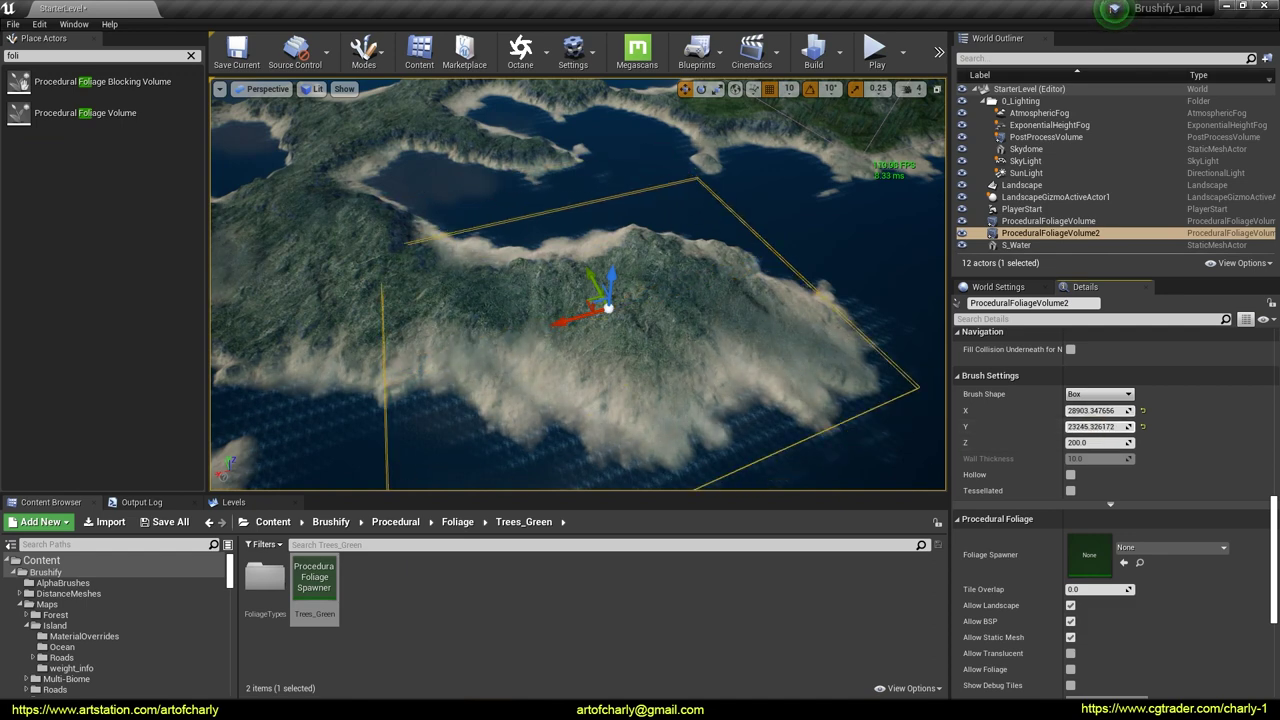
{"action": "left_click_drag", "start_coordinate": [410, 328], "coordinate": [592, 329], "text": "alt"}
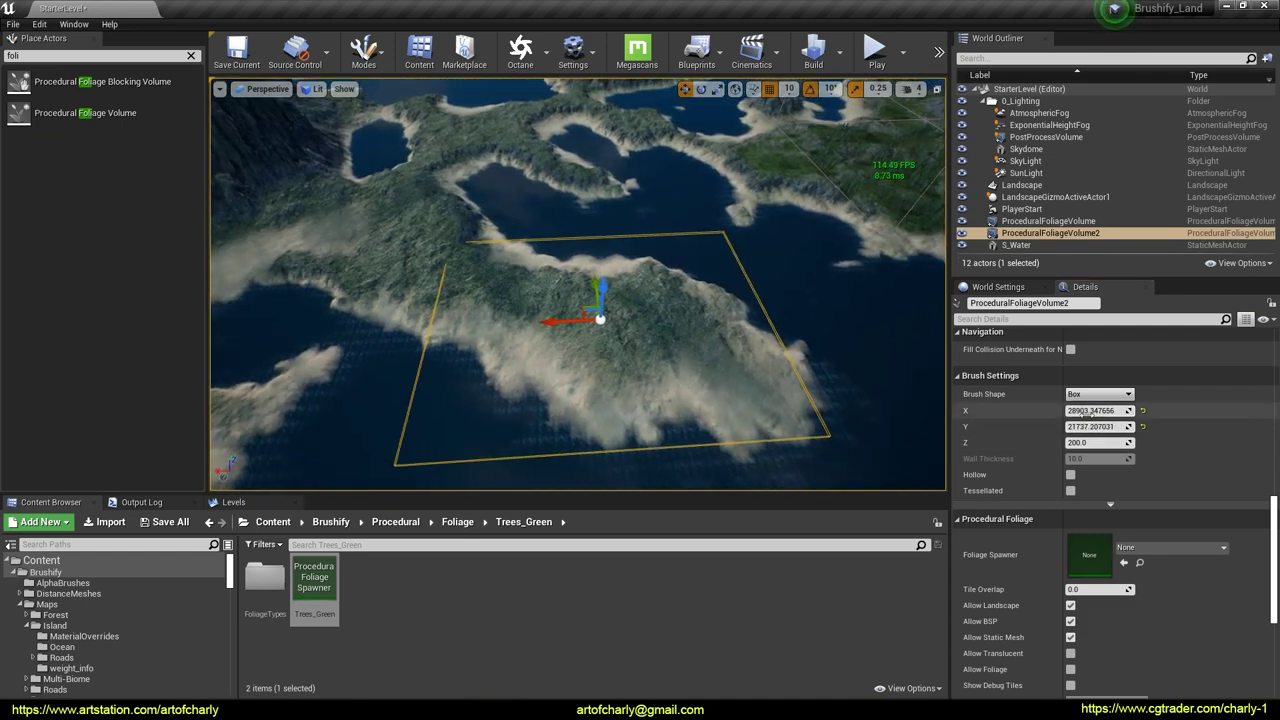
Rotate the volume to match the island, raise its height to about 6820, and lift it
{"action": "left_click_drag", "start_coordinate": [568, 379], "coordinate": [600, 385]}
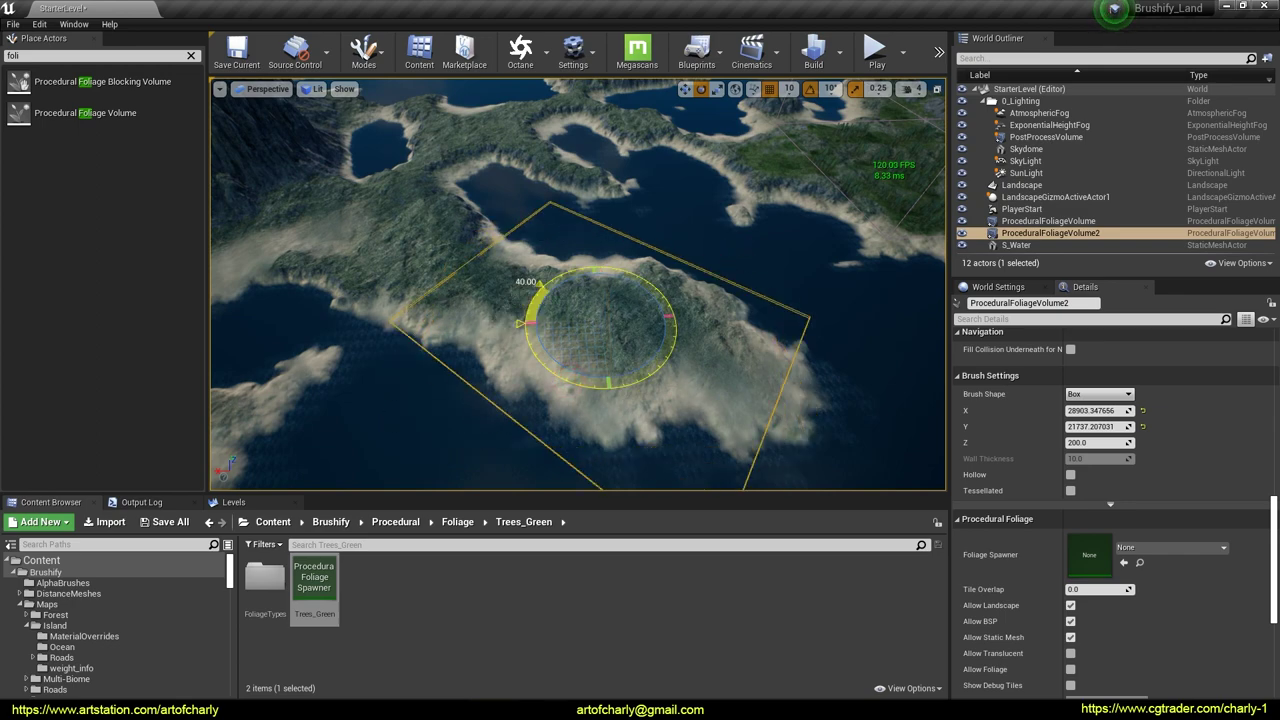
{"action": "left_click_drag", "start_coordinate": [1086, 442], "coordinate": [1180, 442]}
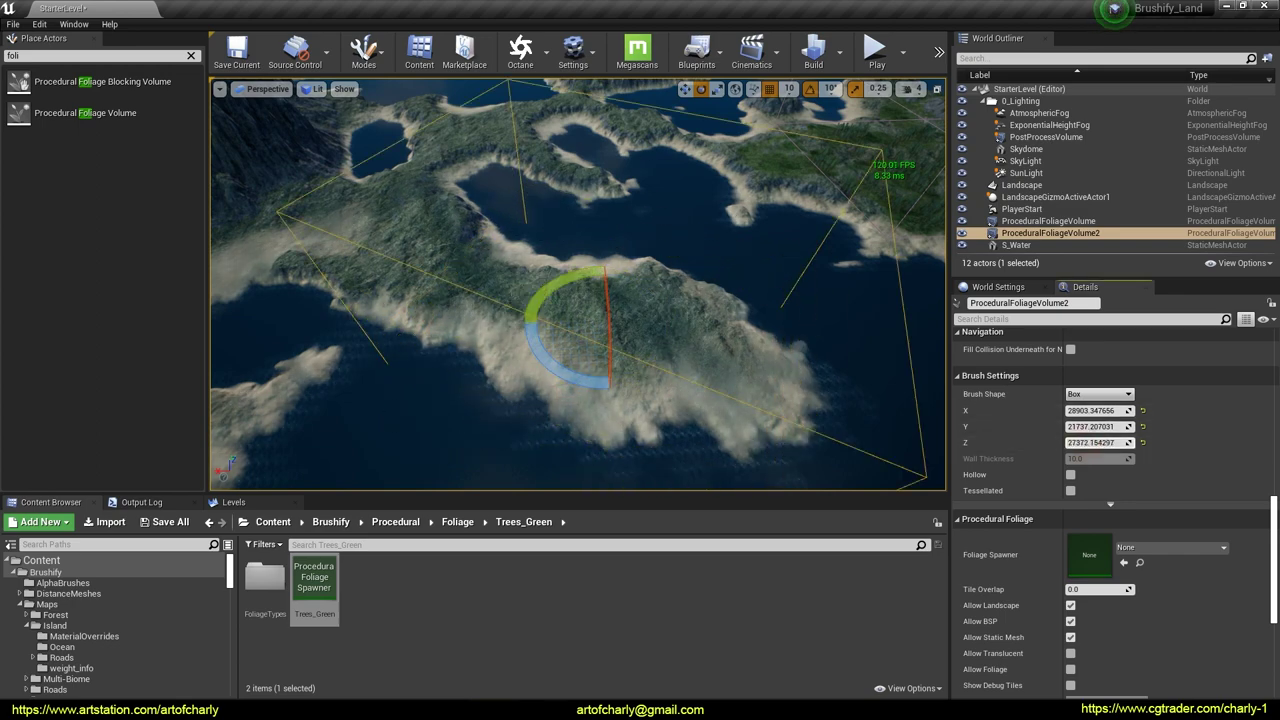
{"action": "mouse_move", "coordinate": [866, 423]}
{"action": "right_mouse_down"}
{"action": "mouse_move", "coordinate": [708, 358]}
{"action": "mouse_move", "coordinate": [636, 226]}
{"action": "right_mouse_up"}
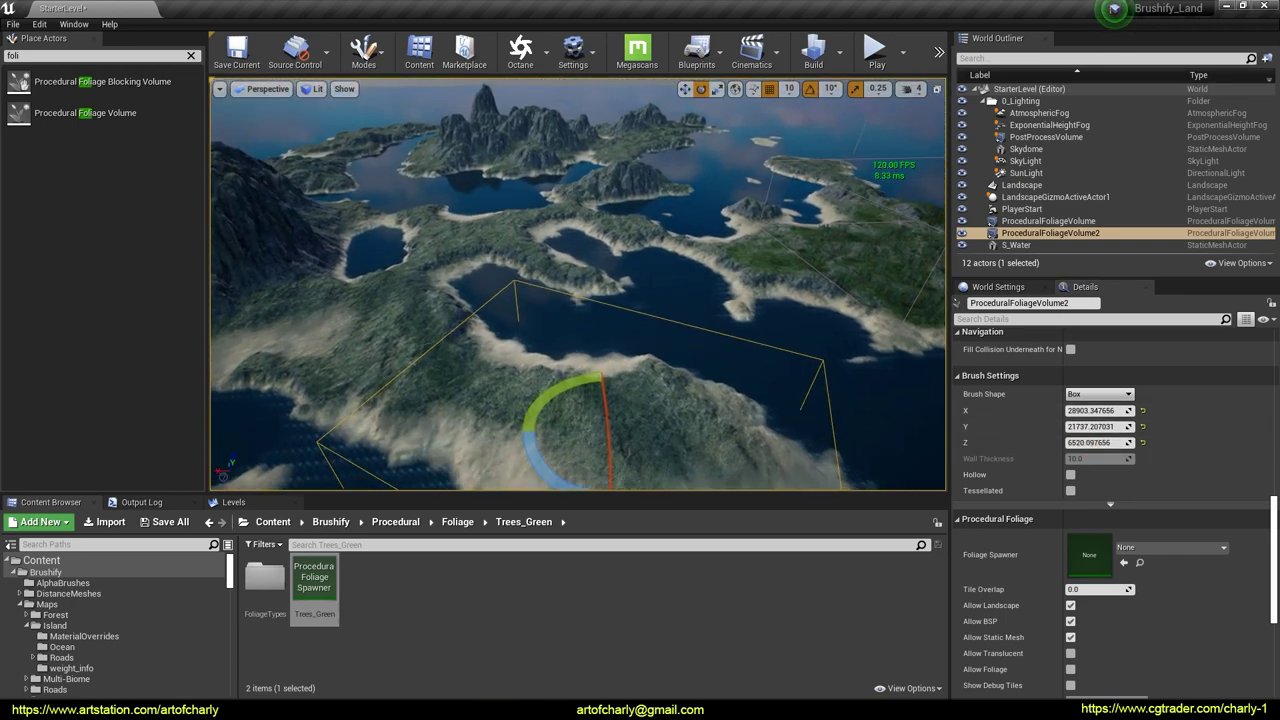
{"action": "key", "text": "w"}
{"action": "left_click_drag", "start_coordinate": [636, 226], "coordinate": [634, 99]}
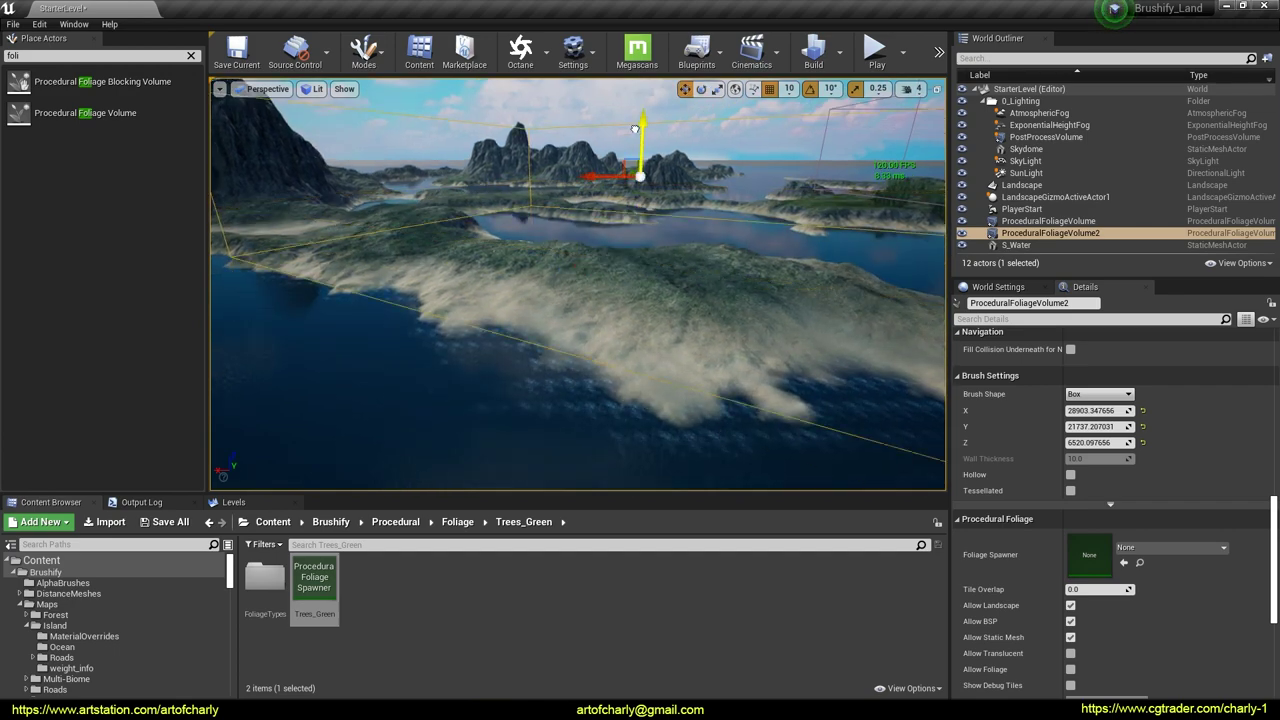
{"action": "mouse_move", "coordinate": [651, 266]}
{"action": "right_mouse_down"}
{"action": "mouse_move", "coordinate": [634, 285]}
{"action": "mouse_move", "coordinate": [640, 300]}
{"action": "mouse_move", "coordinate": [645, 288]}
{"action": "right_mouse_up"}
{"action": "right_click", "coordinate": [634, 285]}
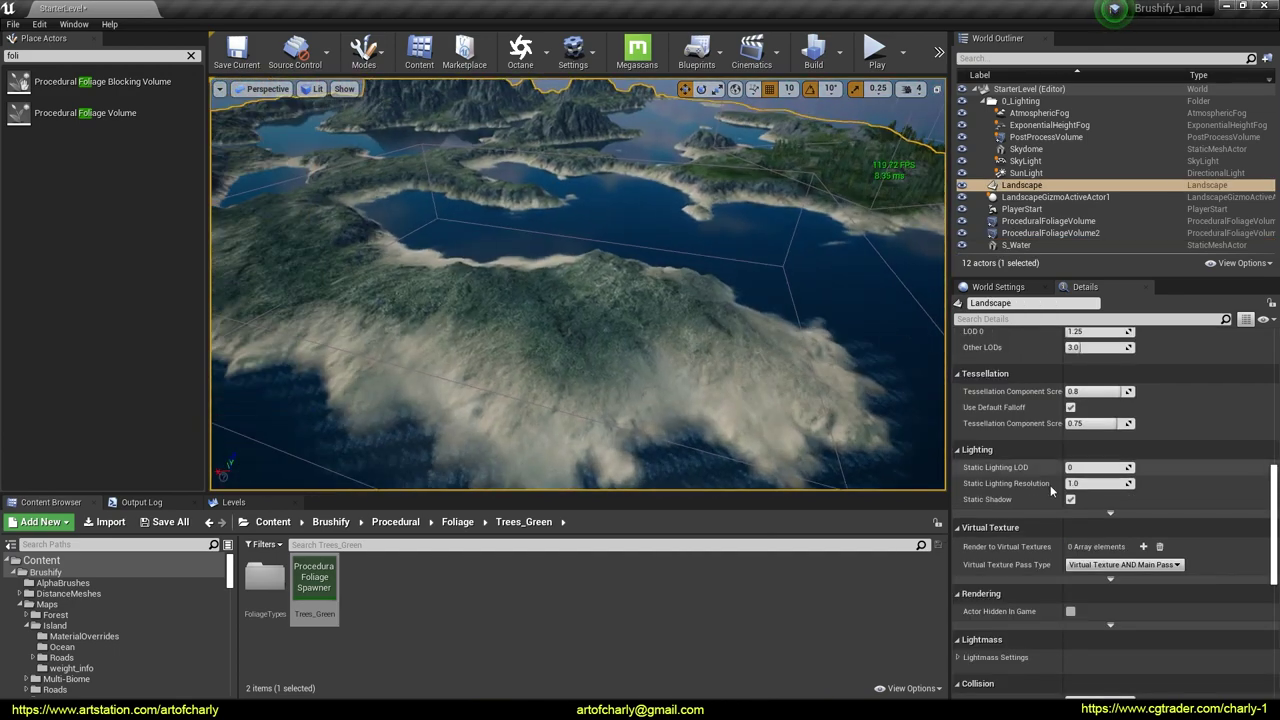
Assign the Foliage > Tropical > Trees_Tropical spawner to the second foliage volume's Foliage Spawner slot
{"action": "left_click", "coordinate": [1062, 233]}
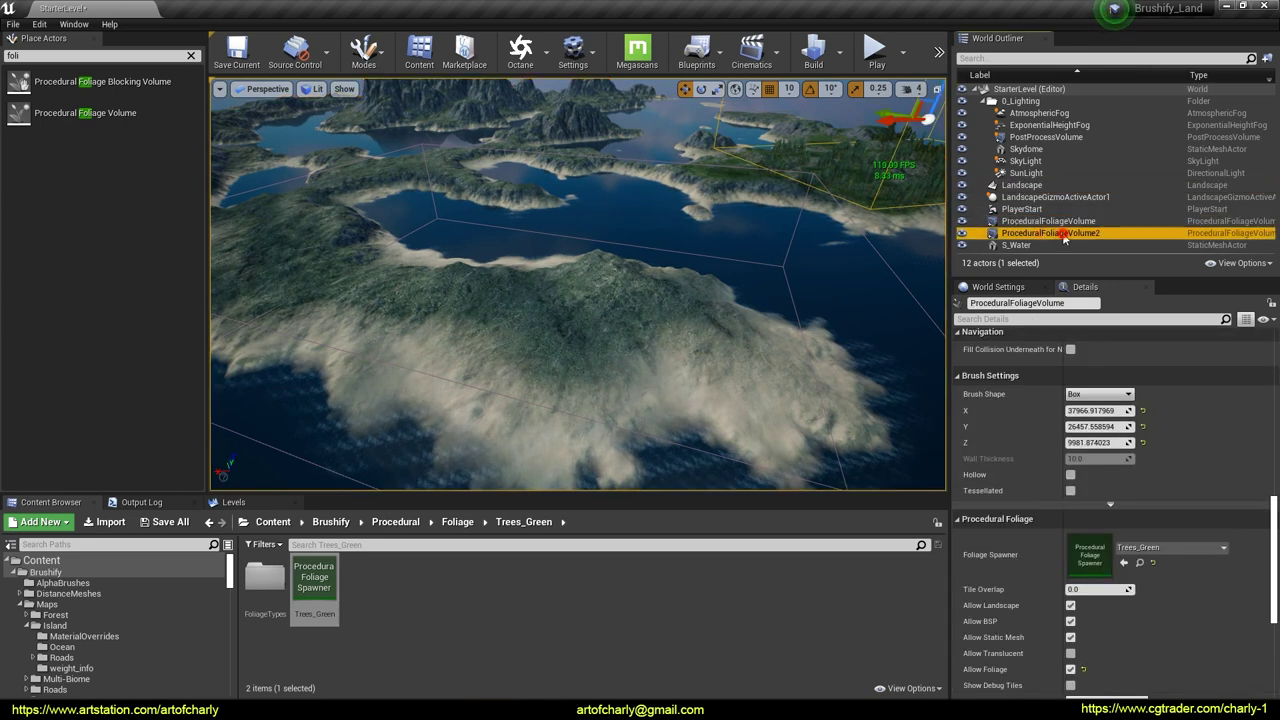
{"action": "left_click", "coordinate": [1090, 555]}
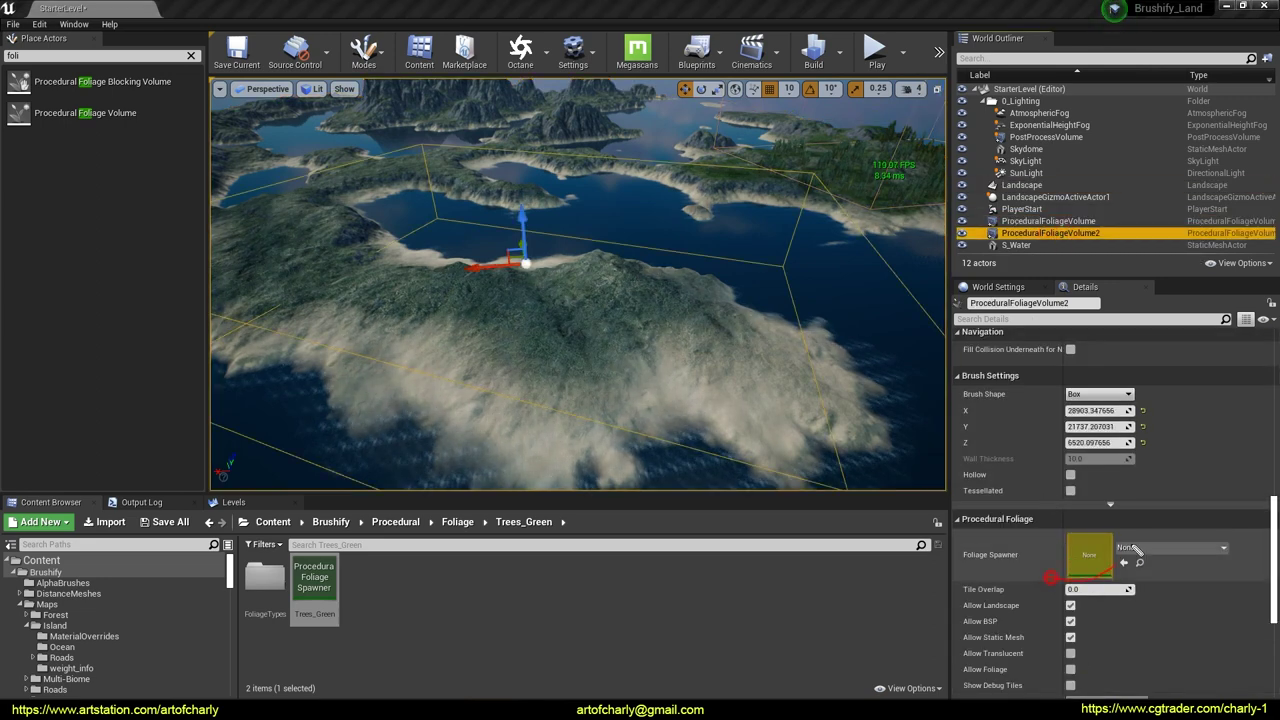
{"action": "left_click", "coordinate": [455, 522]}
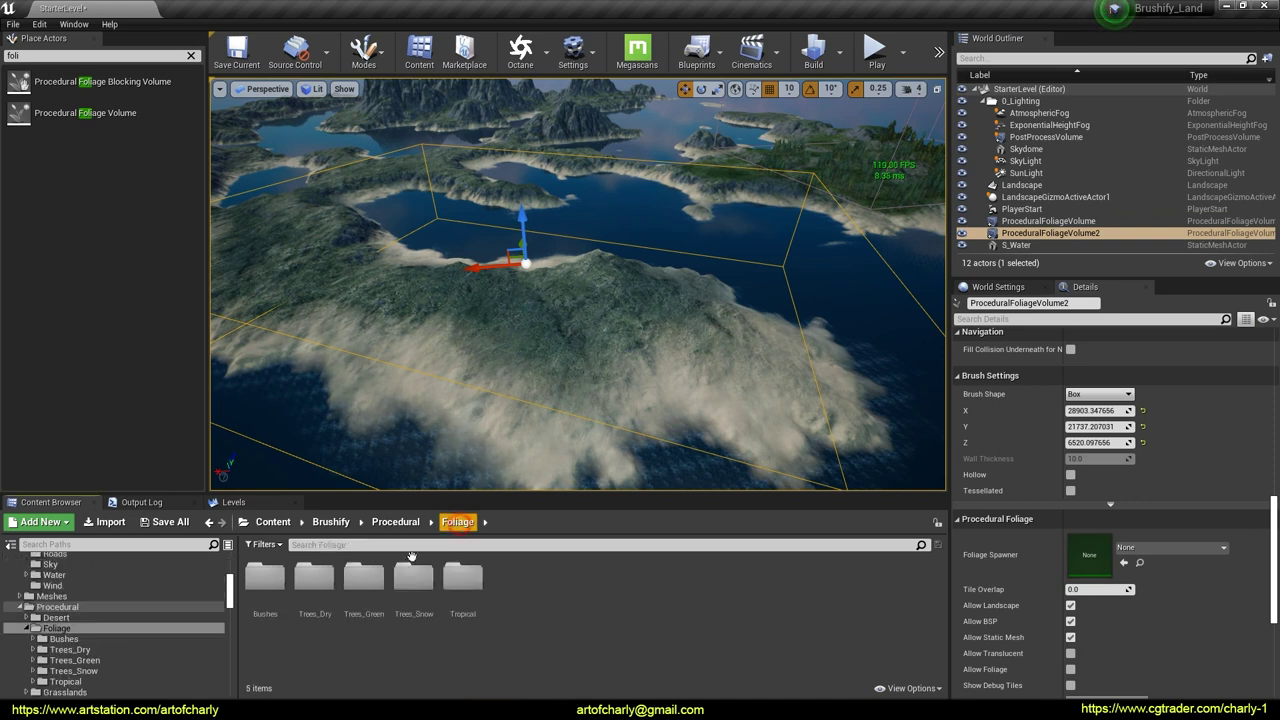
{"action": "double_click", "coordinate": [463, 582]}
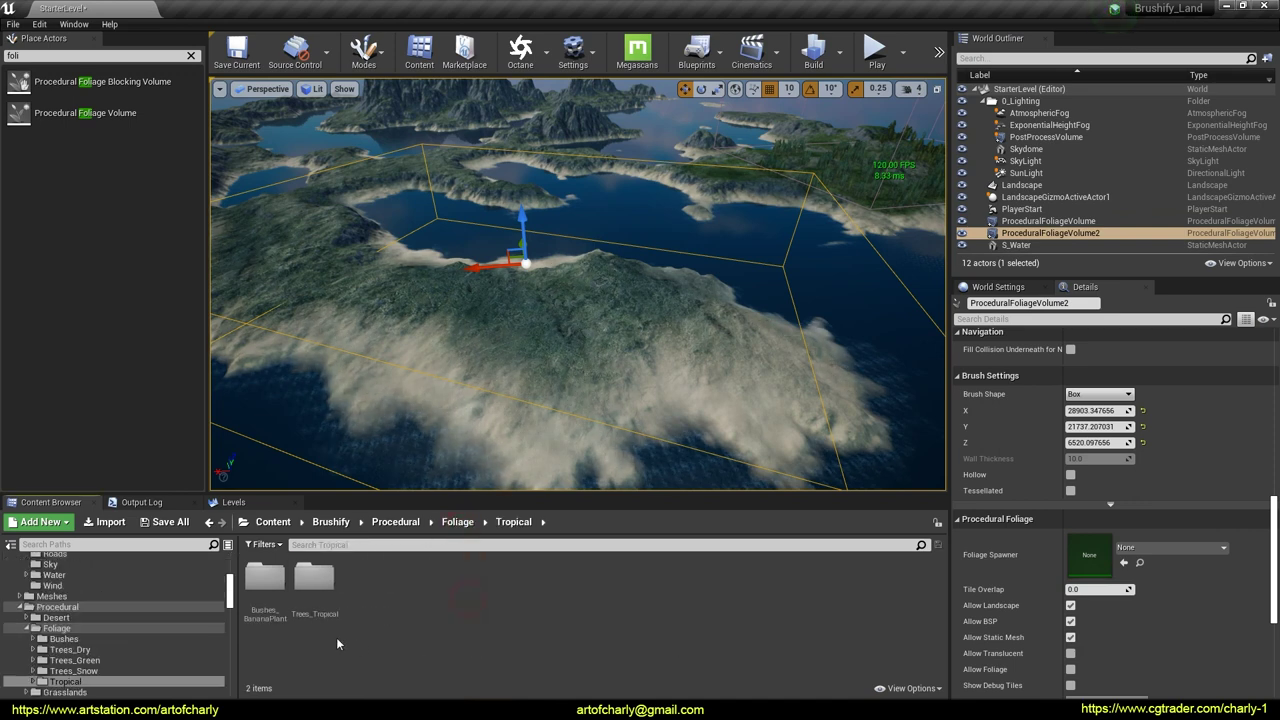
{"action": "double_click", "coordinate": [314, 577]}
{"action": "left_click_drag", "start_coordinate": [314, 580], "coordinate": [1090, 558]}
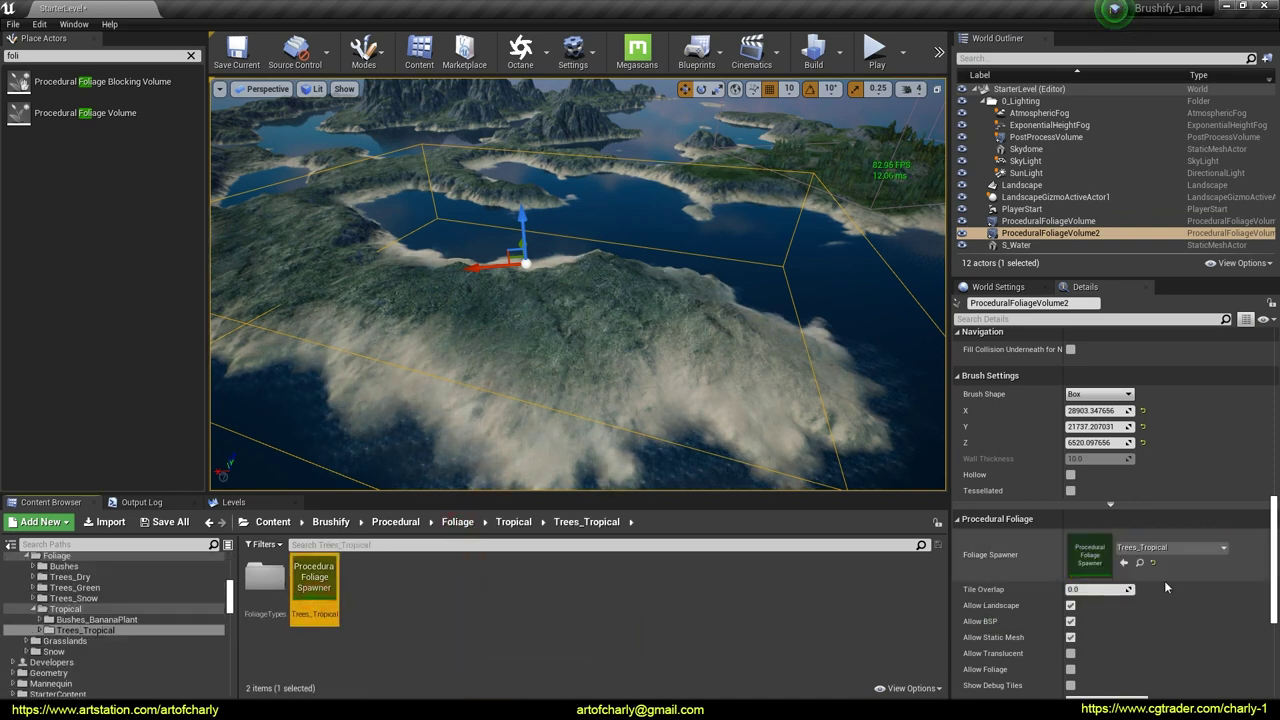
{"action": "scroll", "coordinate": [1115, 595], "scroll_direction": "down", "scroll_amount": 3}
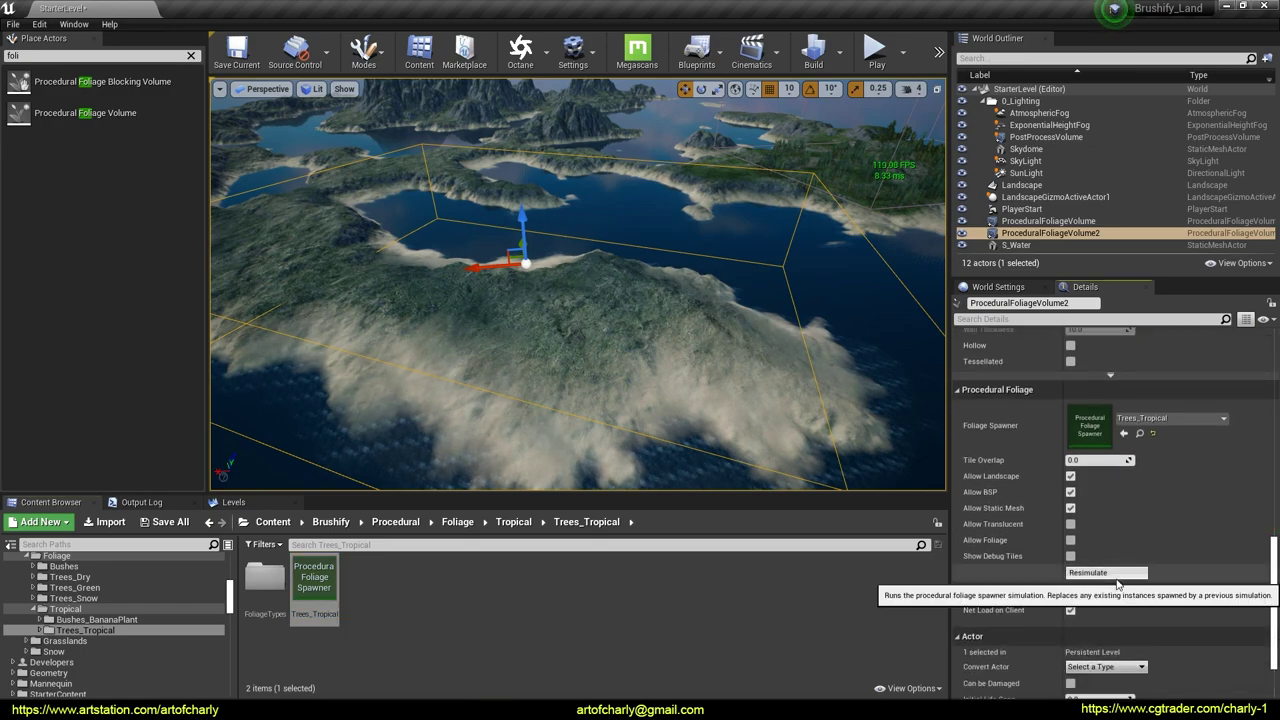
{"action": "right_click_drag", "start_coordinate": [600, 300], "coordinate": [680, 300]}
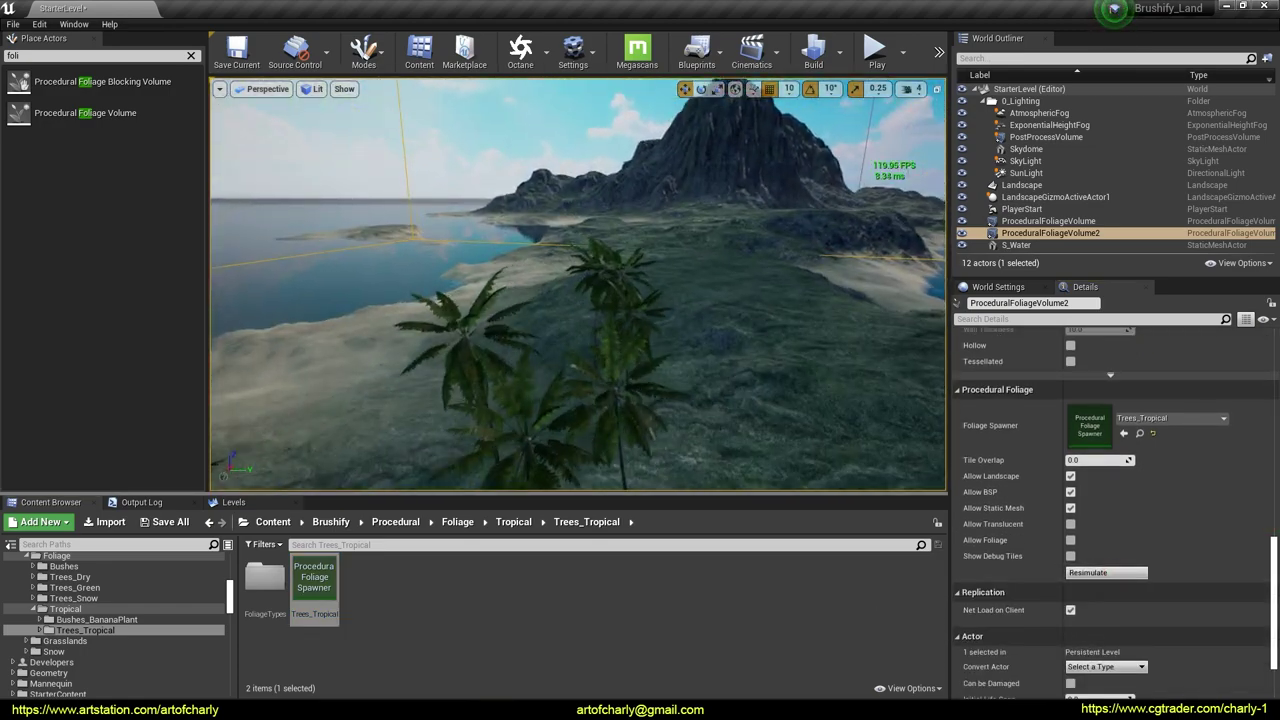
{"action": "key", "text": "shift+4"}
Paint S_Palm_Large palms onto the cliff and sandy beaches, reaching about 50 instances
{"action": "left_click", "coordinate": [141, 240]}
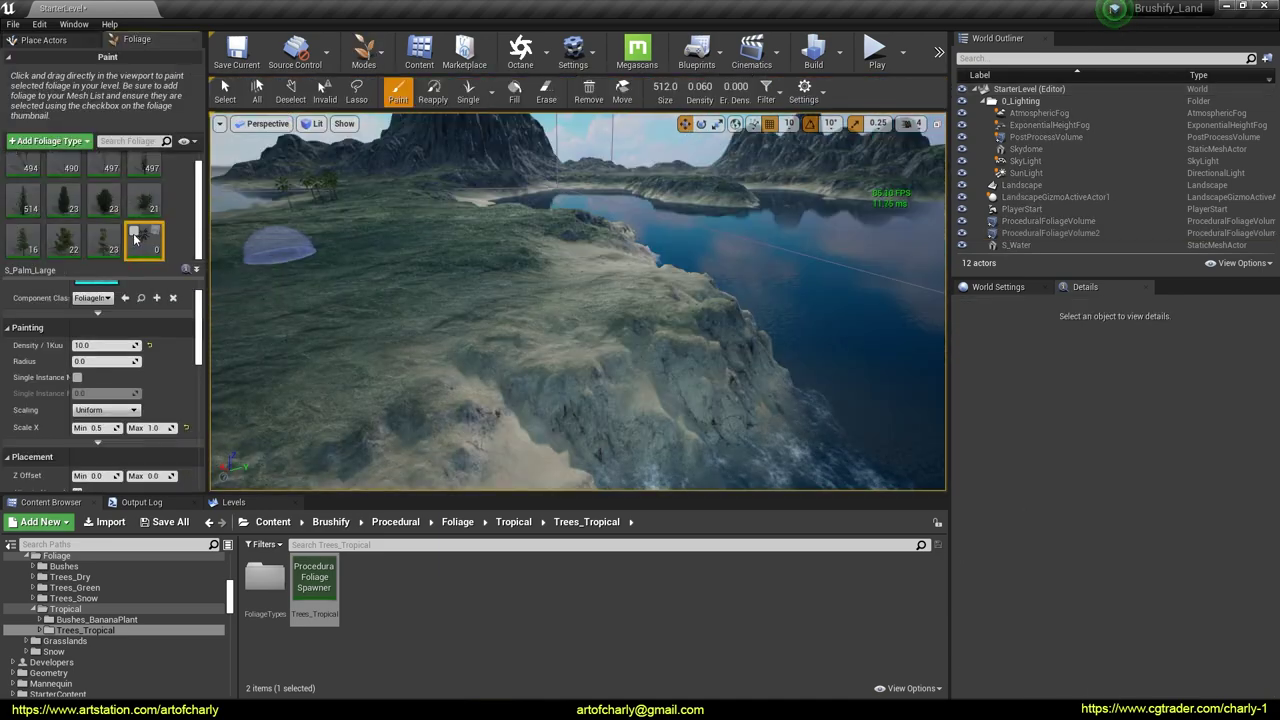
{"action": "left_click", "coordinate": [663, 340]}
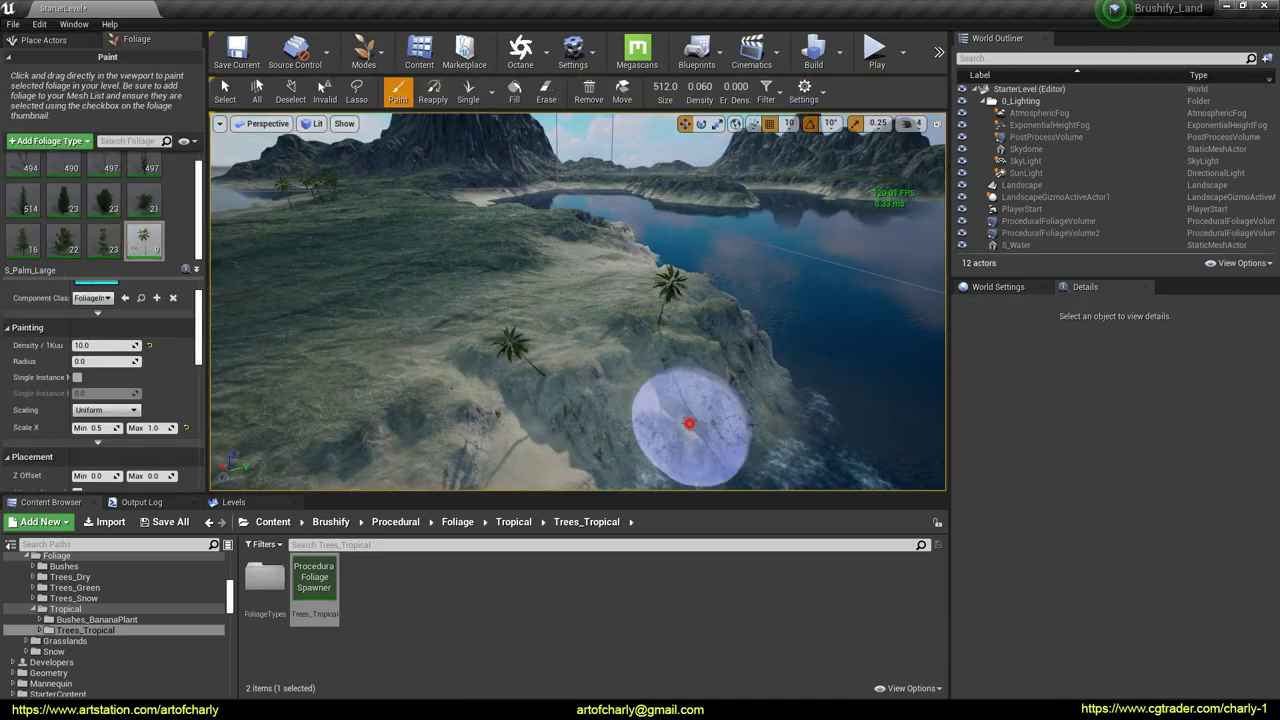
{"action": "right_click_drag", "start_coordinate": [689, 424], "coordinate": [657, 414]}
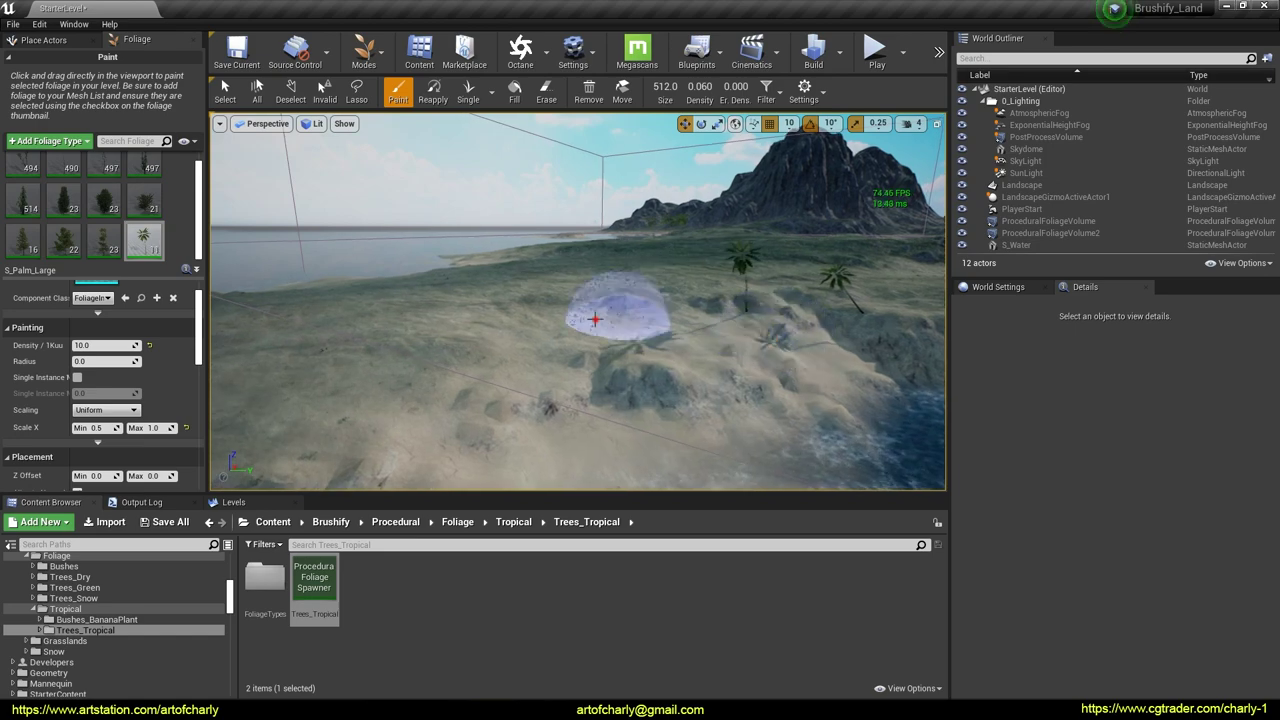
{"action": "left_click", "coordinate": [537, 434]}
{"action": "right_click_drag", "start_coordinate": [537, 434], "coordinate": [614, 357]}
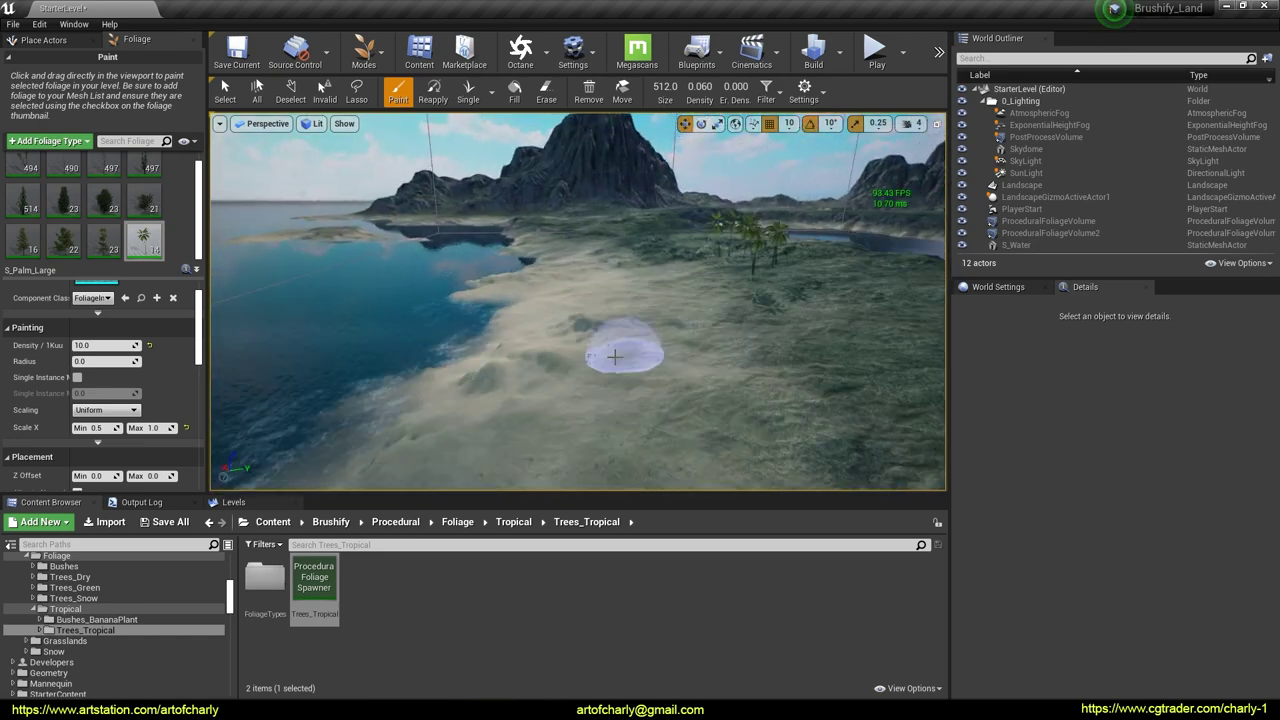
{"action": "left_click_drag", "start_coordinate": [614, 357], "coordinate": [536, 397]}
{"action": "right_click_drag", "start_coordinate": [633, 348], "coordinate": [459, 320]}
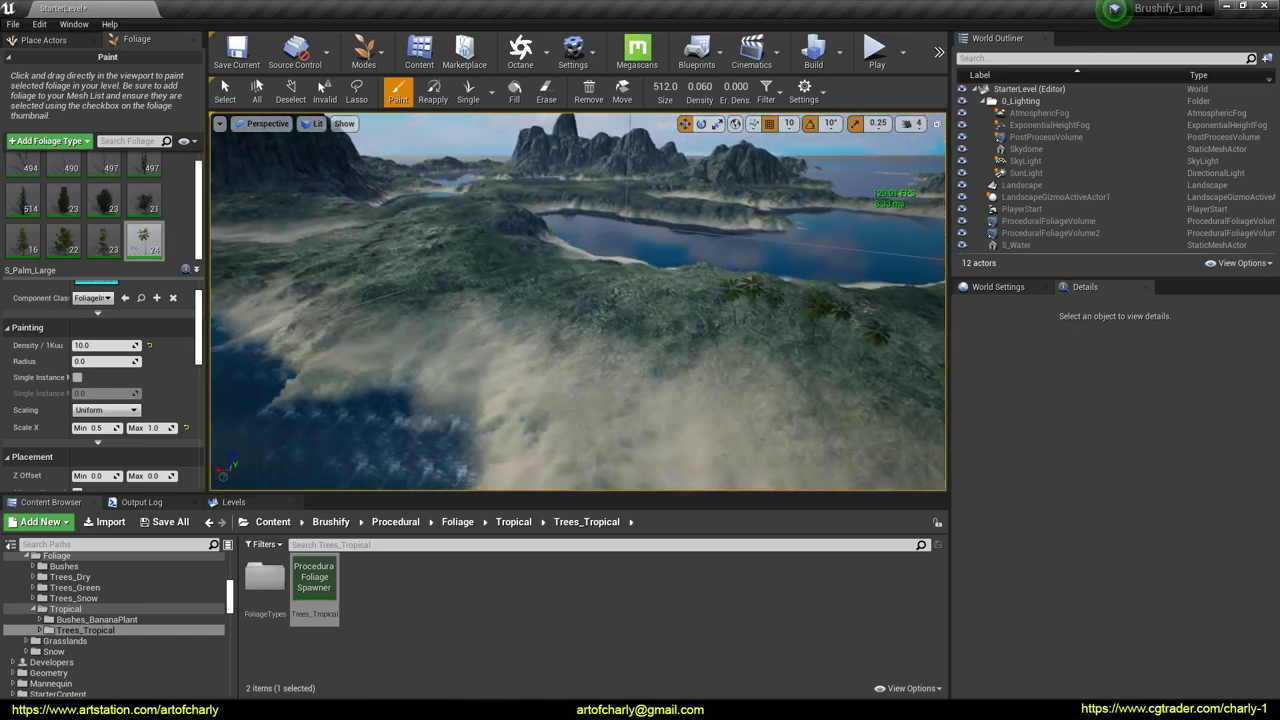
{"action": "mouse_move", "coordinate": [626, 372]}
{"action": "right_mouse_down"}
{"action": "mouse_move", "coordinate": [668, 348]}
{"action": "mouse_move", "coordinate": [877, 334]}
{"action": "right_mouse_up"}
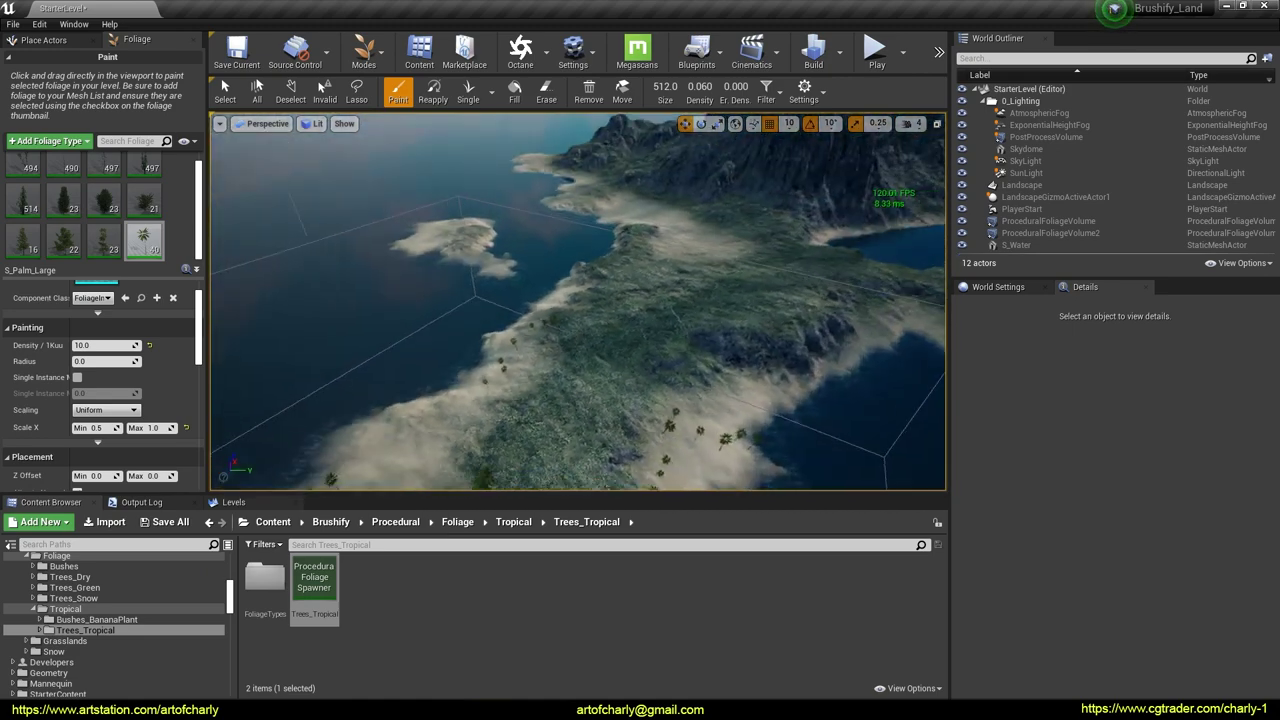
{"action": "left_click_drag", "start_coordinate": [877, 334], "coordinate": [730, 290]}
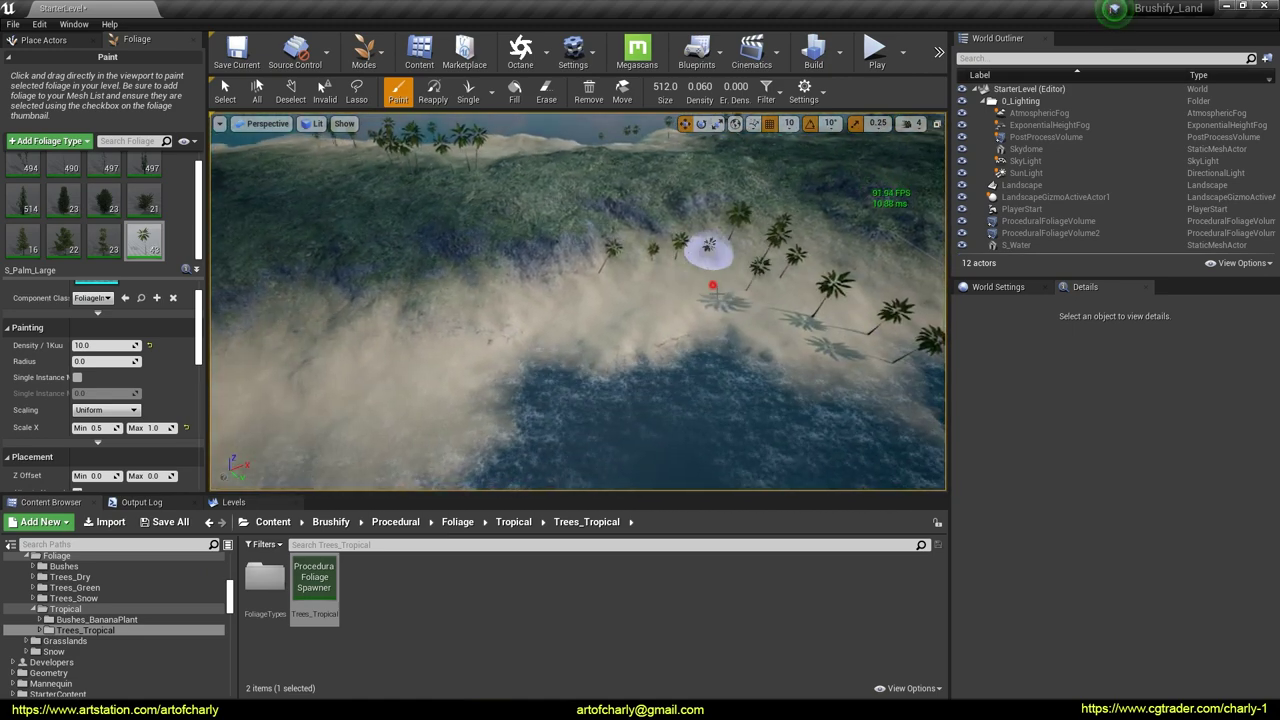
{"action": "mouse_move", "coordinate": [712, 285]}
{"action": "right_mouse_down"}
{"action": "mouse_move", "coordinate": [731, 263]}
{"action": "mouse_move", "coordinate": [700, 270]}
{"action": "right_mouse_up"}
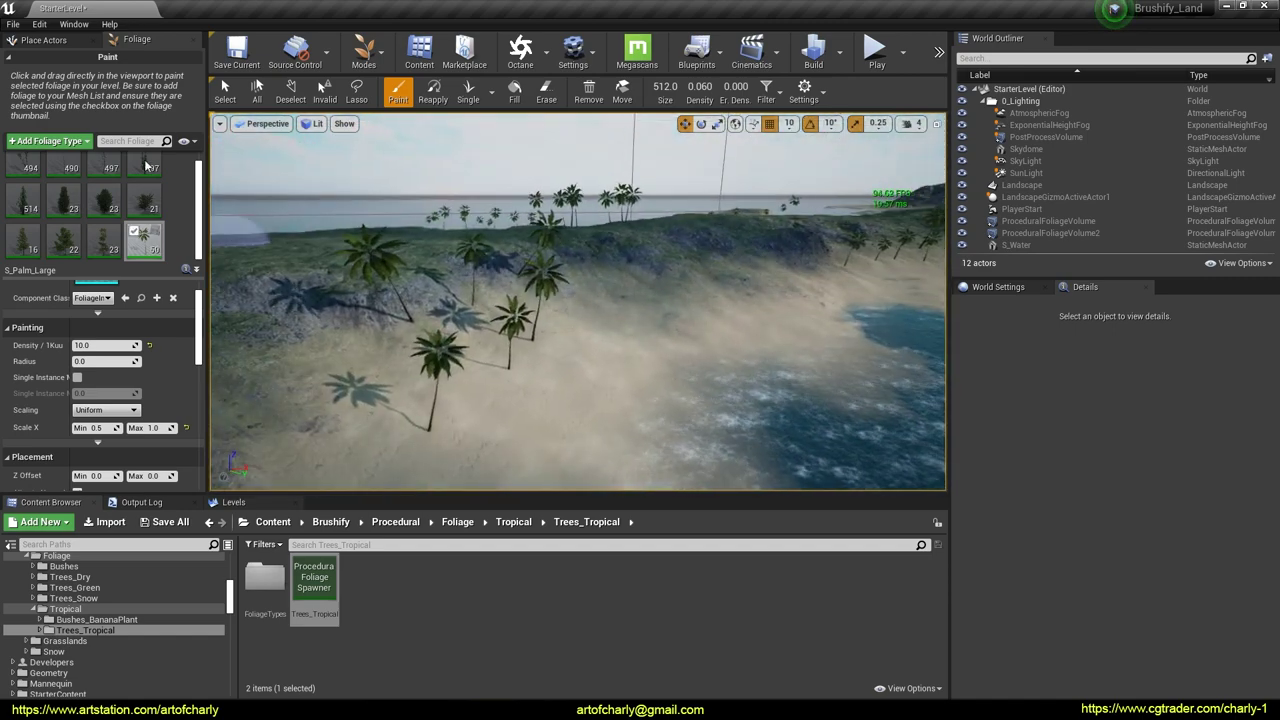
Select one beach palm, rotate it about 20 degrees, then switch to Place Actors mode
{"action": "left_click", "coordinate": [224, 90]}
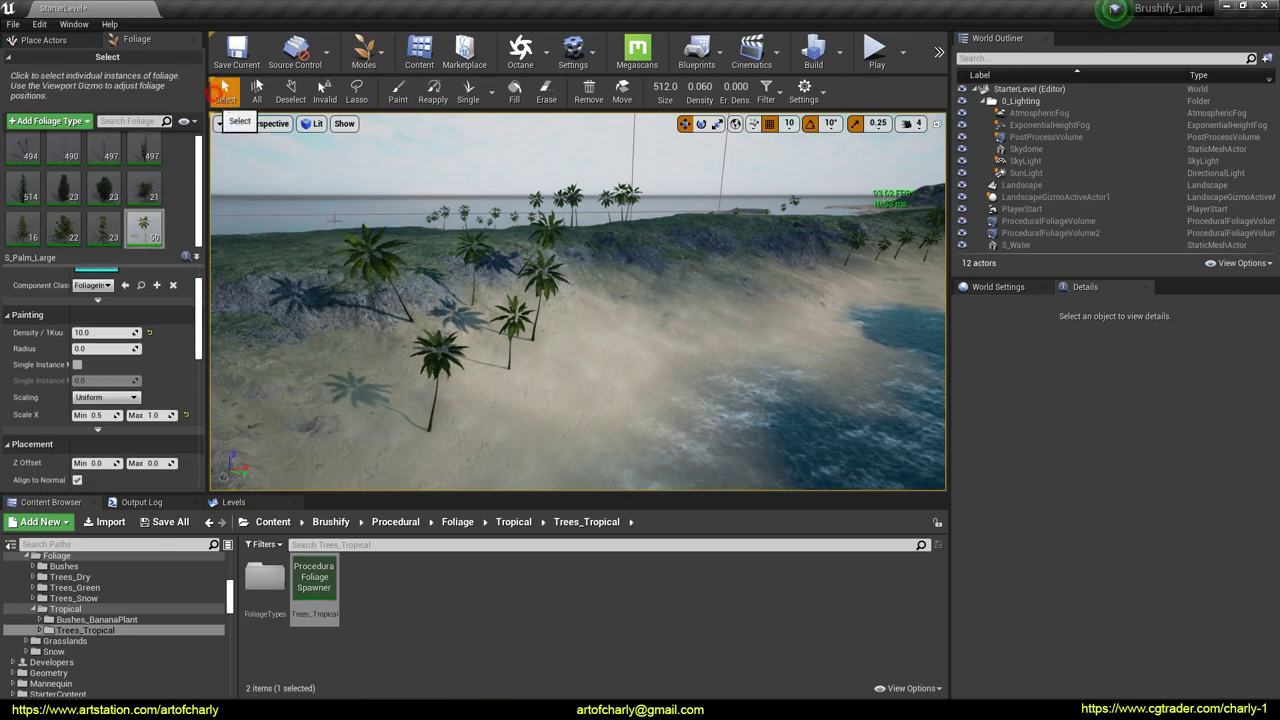
{"action": "right_click_drag", "start_coordinate": [578, 300], "coordinate": [520, 300]}
{"action": "key", "text": "e"}
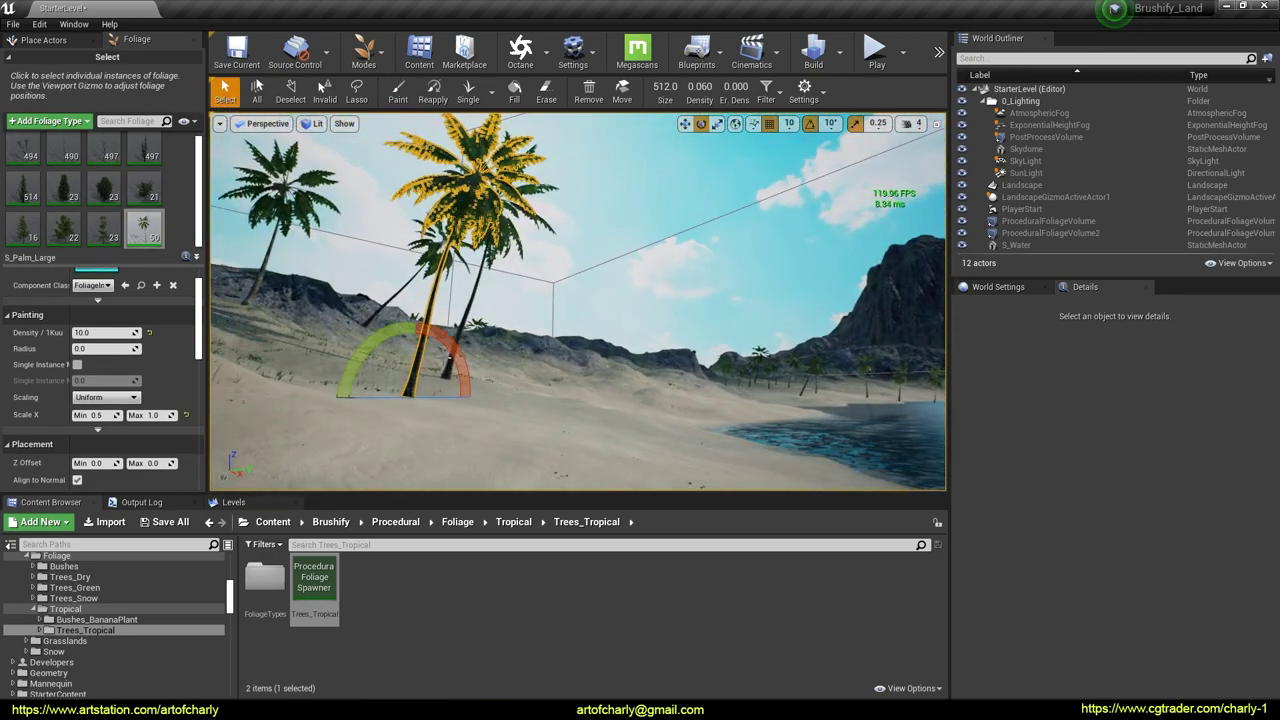
{"action": "left_click_drag", "start_coordinate": [420, 326], "coordinate": [440, 320]}
{"action": "mouse_move", "coordinate": [440, 310]}
{"action": "right_mouse_down"}
{"action": "mouse_move", "coordinate": [493, 288]}
{"action": "mouse_move", "coordinate": [668, 318]}
{"action": "mouse_move", "coordinate": [600, 300]}
{"action": "mouse_move", "coordinate": [710, 300]}
{"action": "right_mouse_up"}
{"action": "key", "text": "w"}
{"action": "key", "text": "shift+1"}
{"action": "type", "text": "foli"}
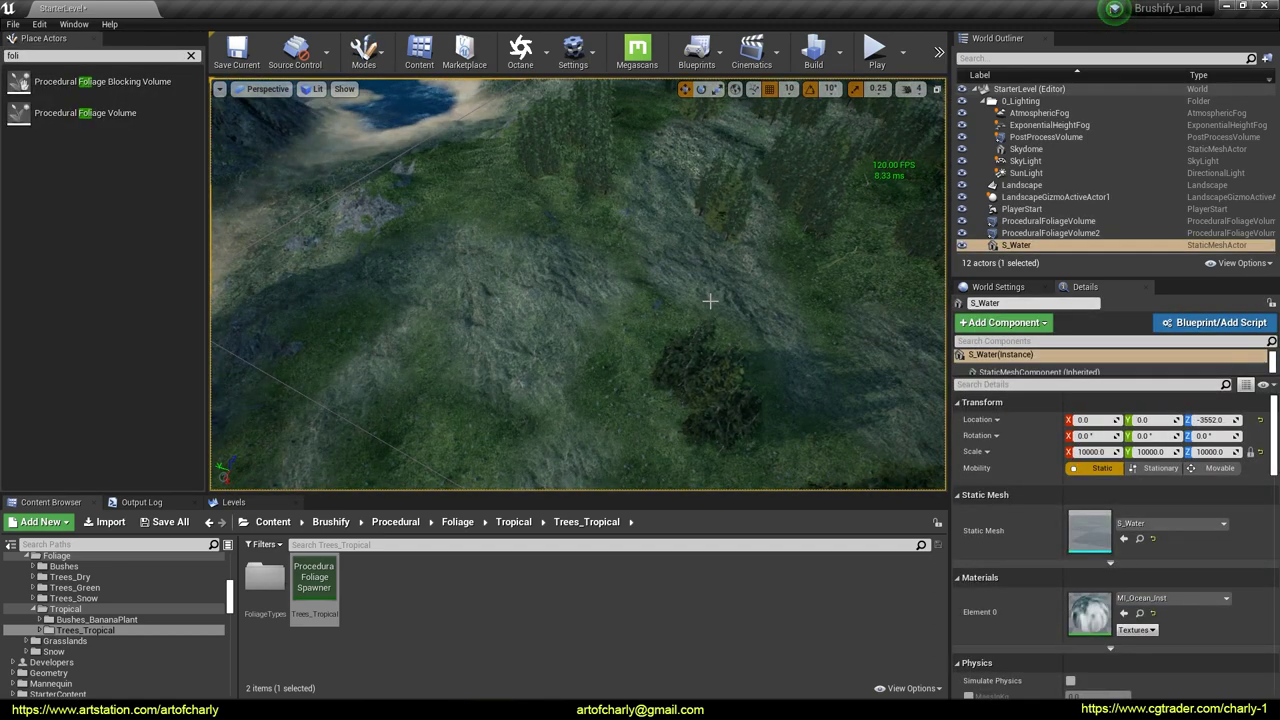
Clear the actor search and switch to Landscape mode's Splines tool
{"action": "left_click", "coordinate": [191, 55]}
{"action": "left_click", "coordinate": [363, 52]}
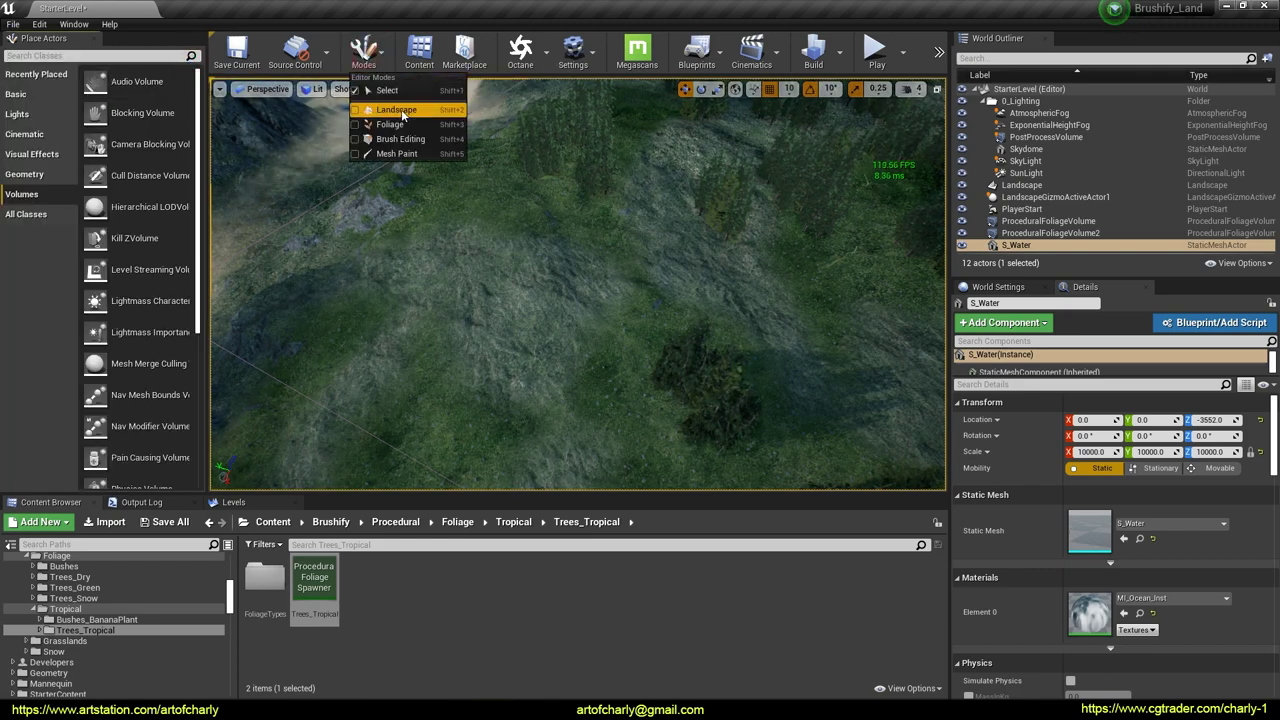
{"action": "left_click", "coordinate": [380, 105]}
{"action": "left_click", "coordinate": [441, 105]}
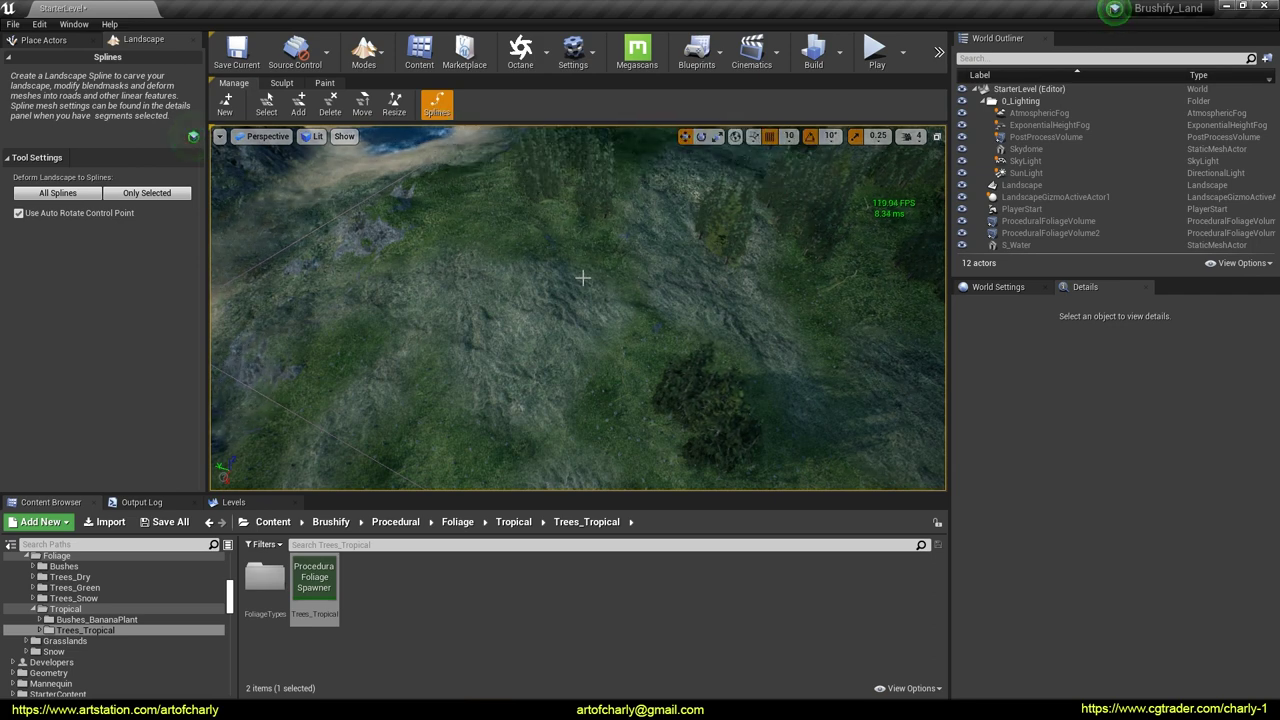
Add six connected spline control points across the terrain, then select all spline segments
{"action": "left_click", "coordinate": [622, 283], "text": "ctrl"}
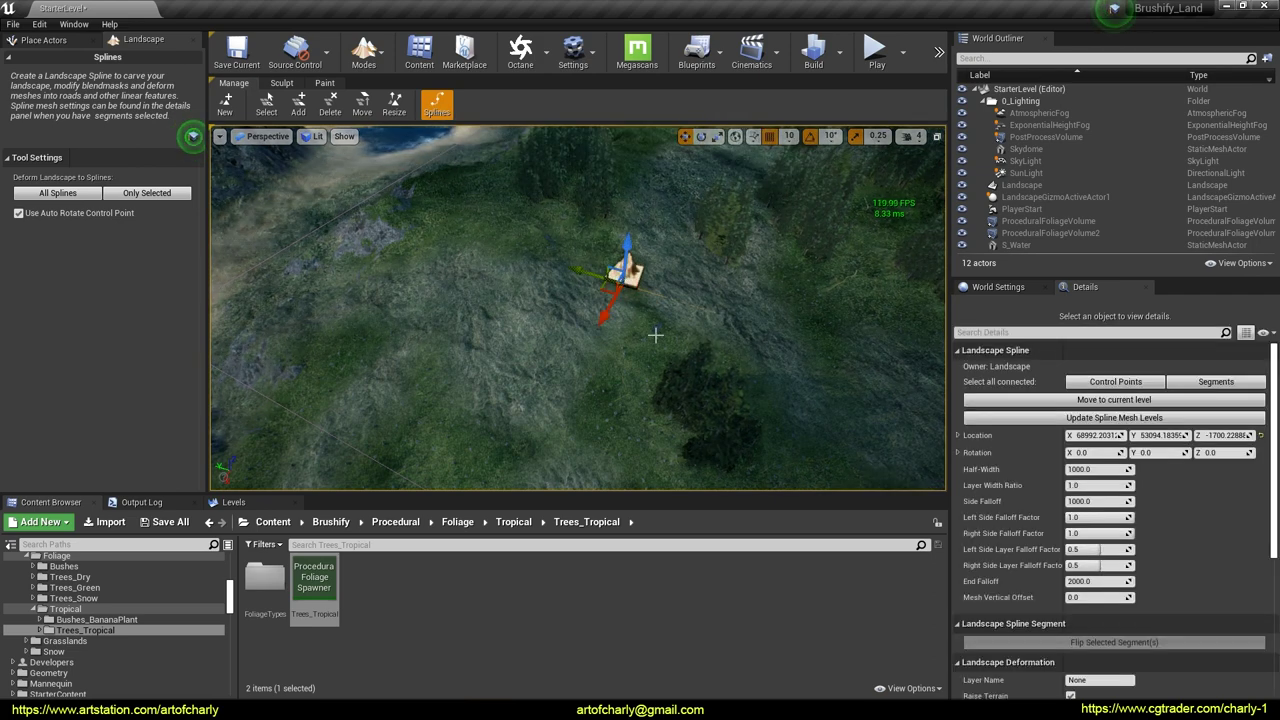
{"action": "left_click", "coordinate": [494, 287], "text": "ctrl"}
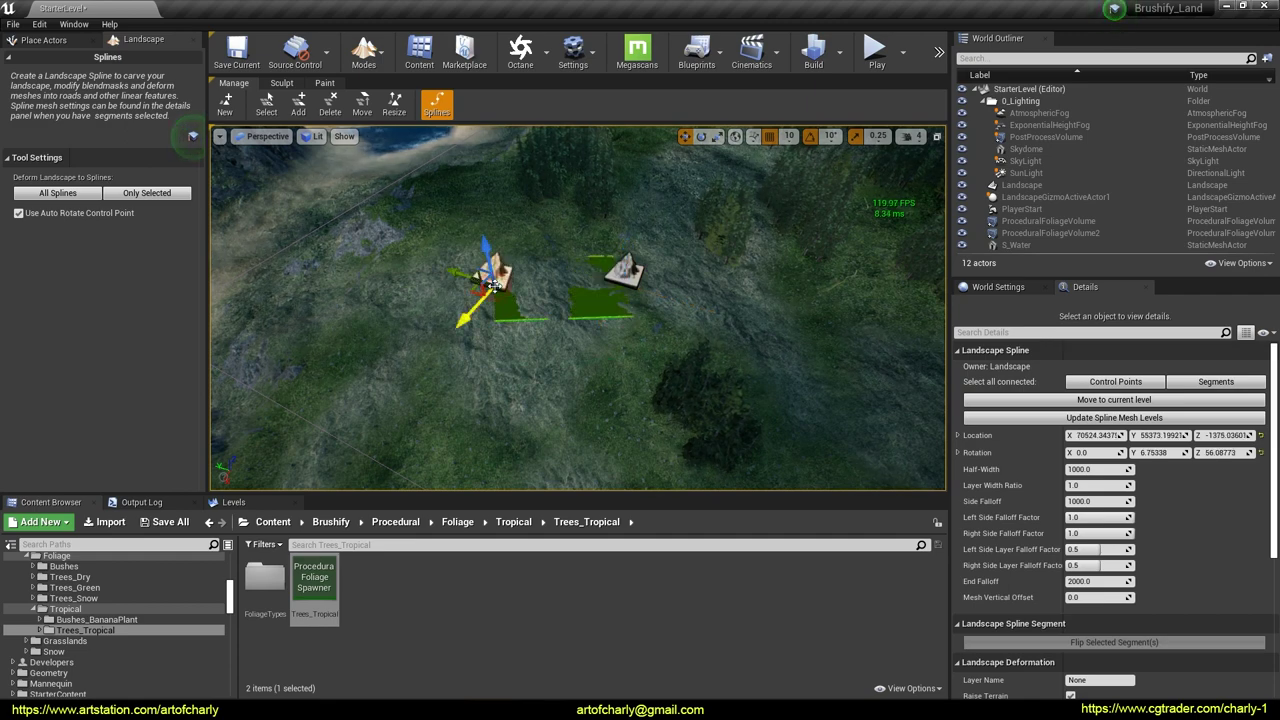
{"action": "left_click", "coordinate": [360, 294], "text": "ctrl"}
{"action": "mouse_move", "coordinate": [370, 288]}
{"action": "right_mouse_down"}
{"action": "mouse_move", "coordinate": [370, 250]}
{"action": "mouse_move", "coordinate": [400, 270]}
{"action": "mouse_move", "coordinate": [440, 250]}
{"action": "mouse_move", "coordinate": [594, 278]}
{"action": "right_mouse_up"}
{"action": "left_click", "coordinate": [530, 288], "text": "ctrl"}
{"action": "left_click", "coordinate": [432, 300], "text": "ctrl"}
{"action": "left_click", "coordinate": [337, 288], "text": "ctrl"}
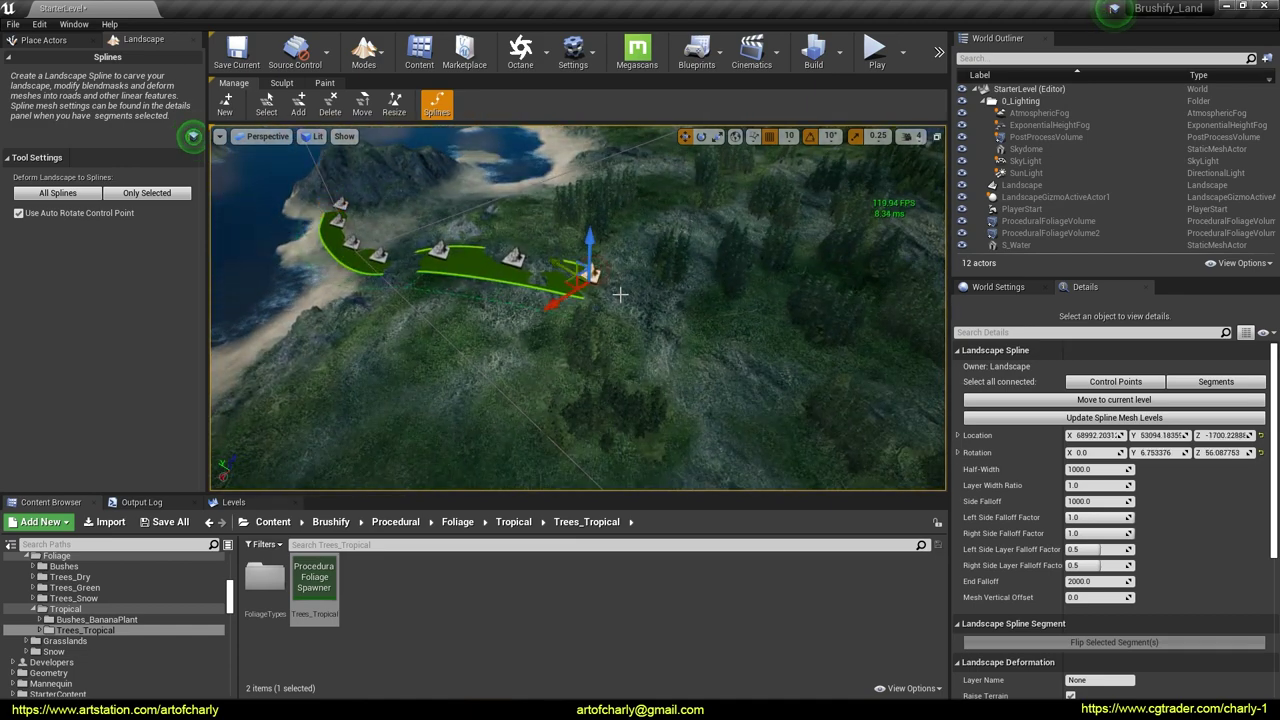
{"action": "right_click_drag", "start_coordinate": [594, 278], "coordinate": [556, 256]}
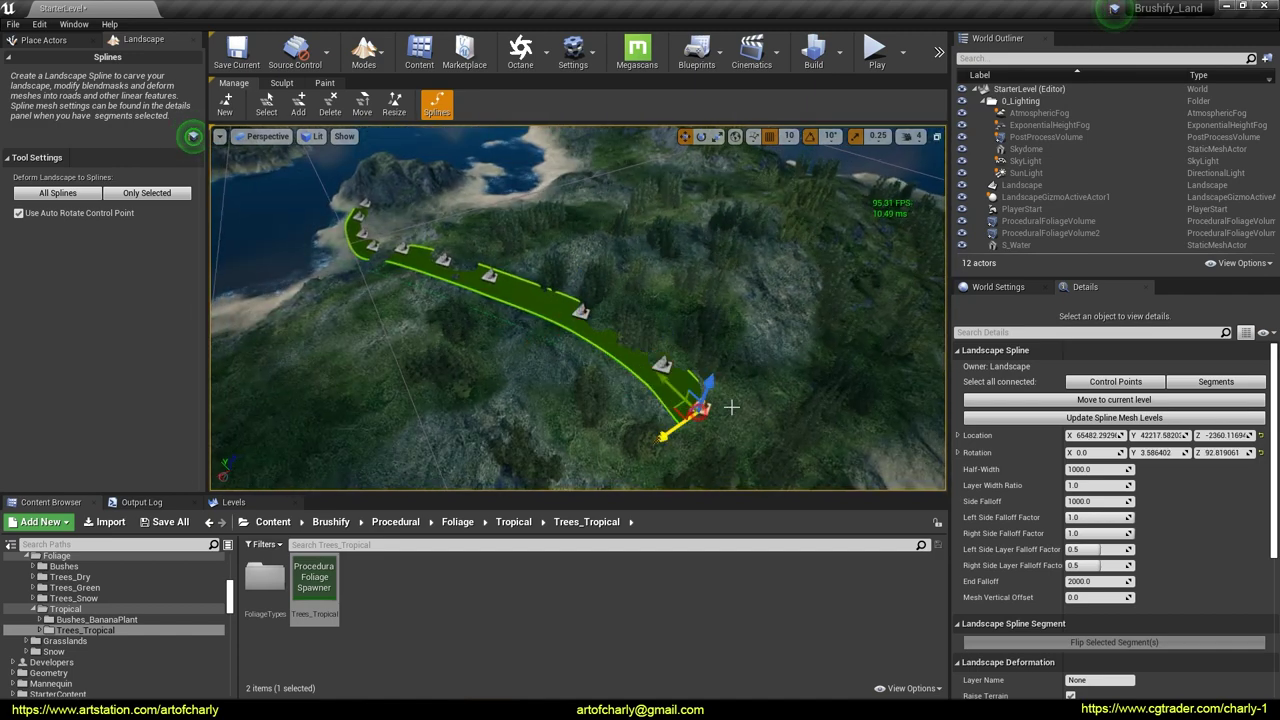
{"action": "right_click_drag", "start_coordinate": [731, 407], "coordinate": [700, 440]}
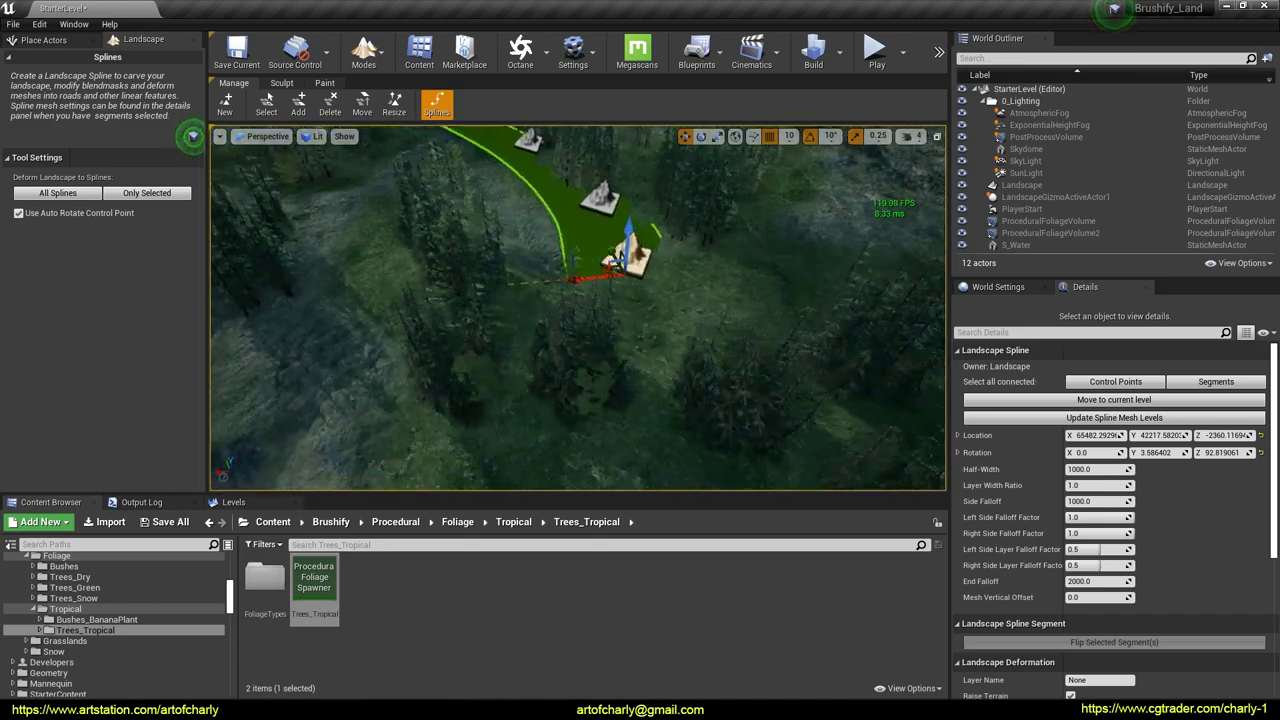
{"action": "right_click_drag", "start_coordinate": [617, 283], "coordinate": [637, 283]}
{"action": "right_click_drag", "start_coordinate": [692, 248], "coordinate": [692, 248]}
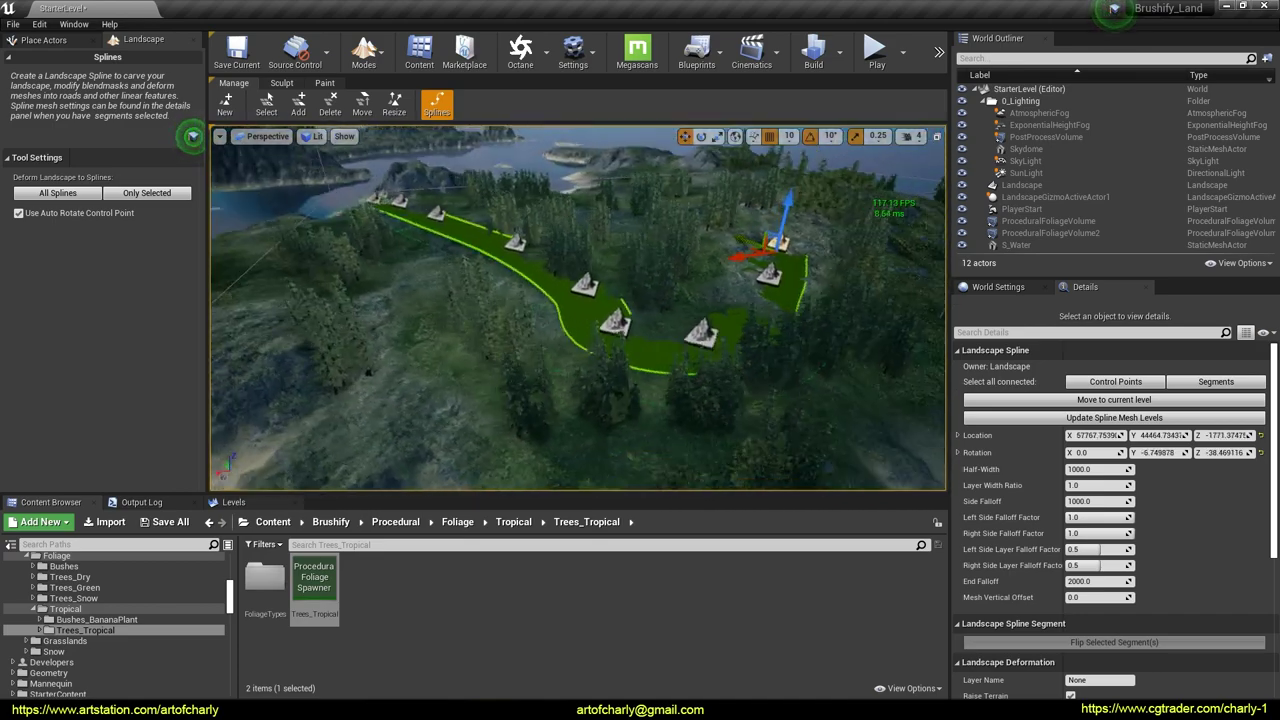
{"action": "left_click", "coordinate": [1210, 381]}
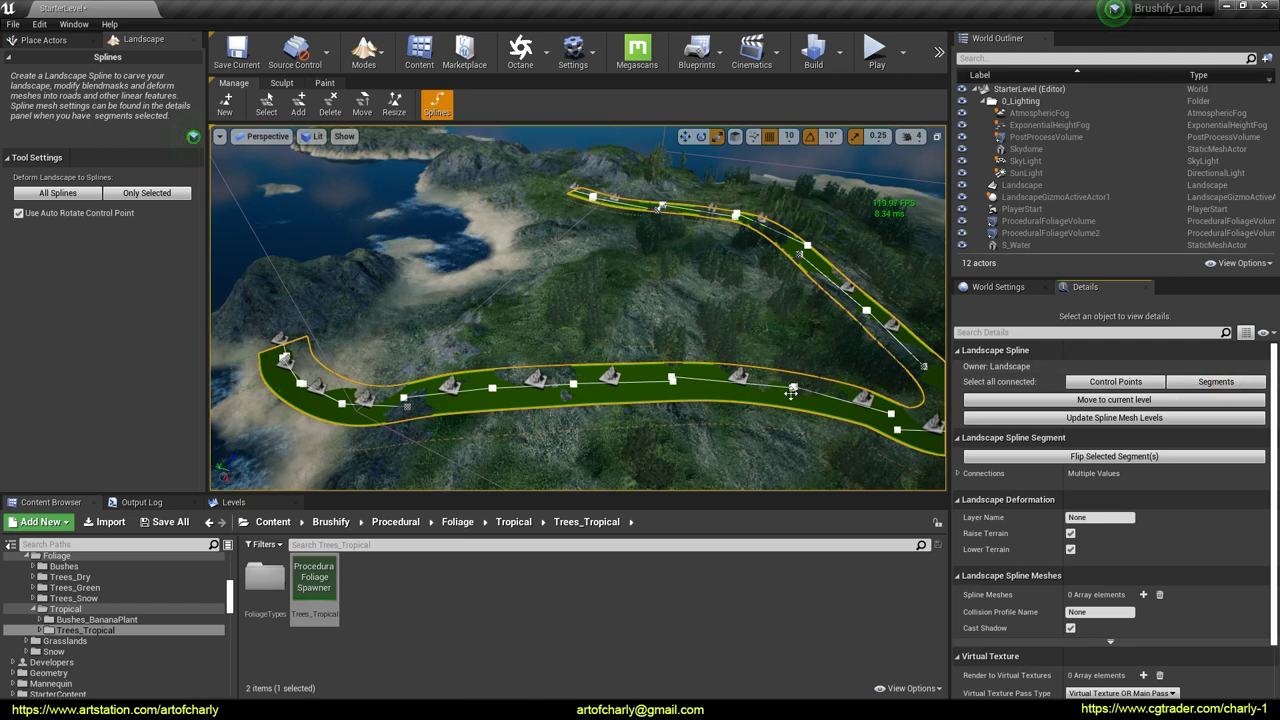
Add Spline Meshes element 0 to the road segments and one empty Material Overrides slot
{"action": "scroll", "coordinate": [1100, 510], "scroll_direction": "down", "scroll_amount": 2}
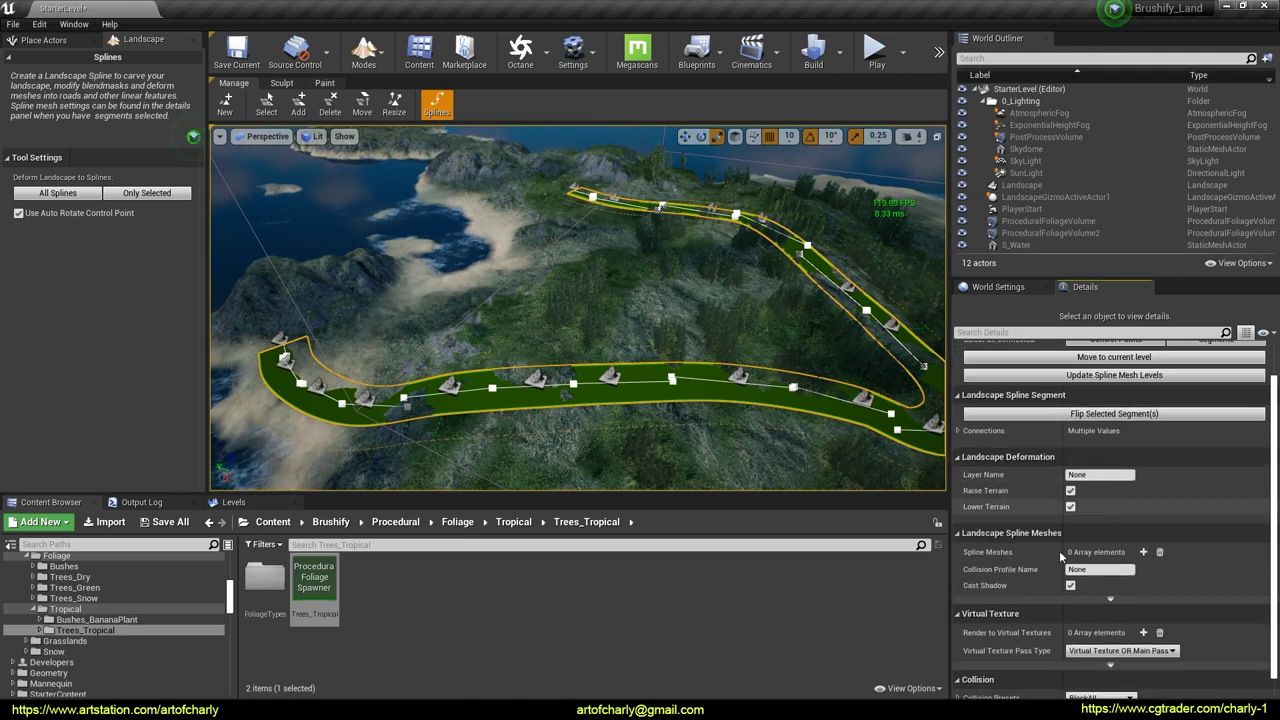
{"action": "left_click", "coordinate": [1143, 542]}
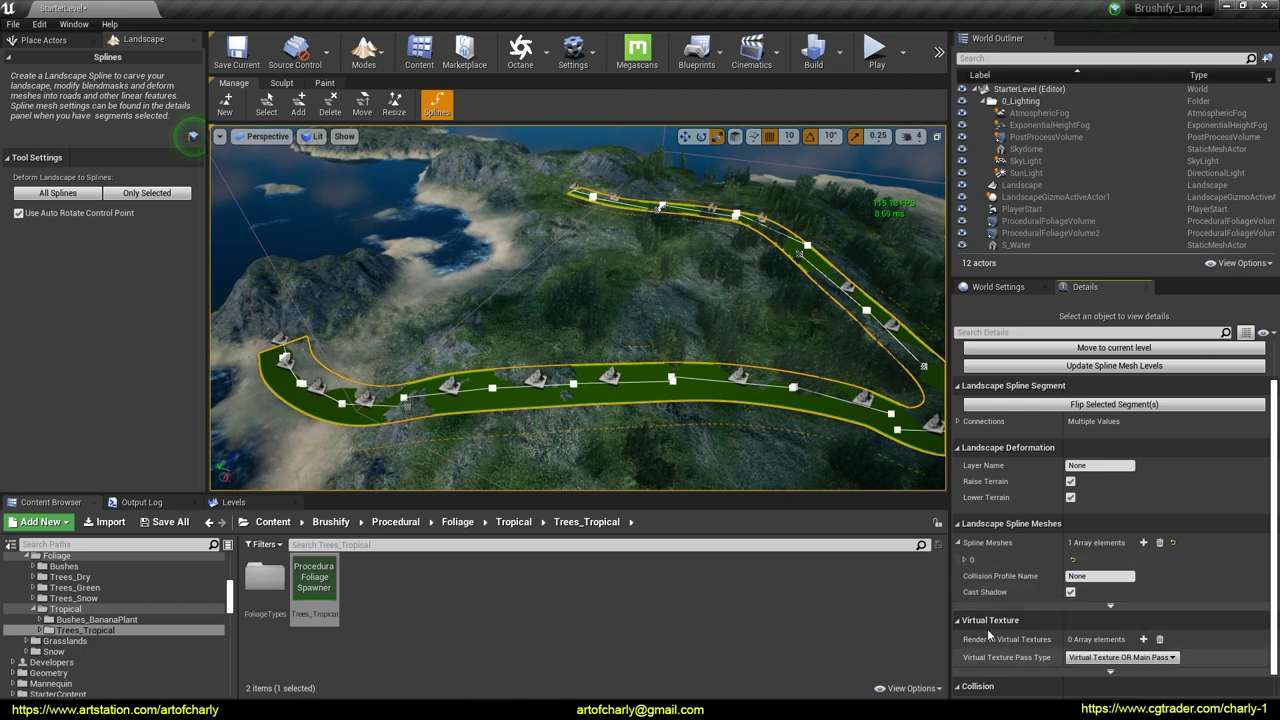
{"action": "left_click", "coordinate": [966, 559]}
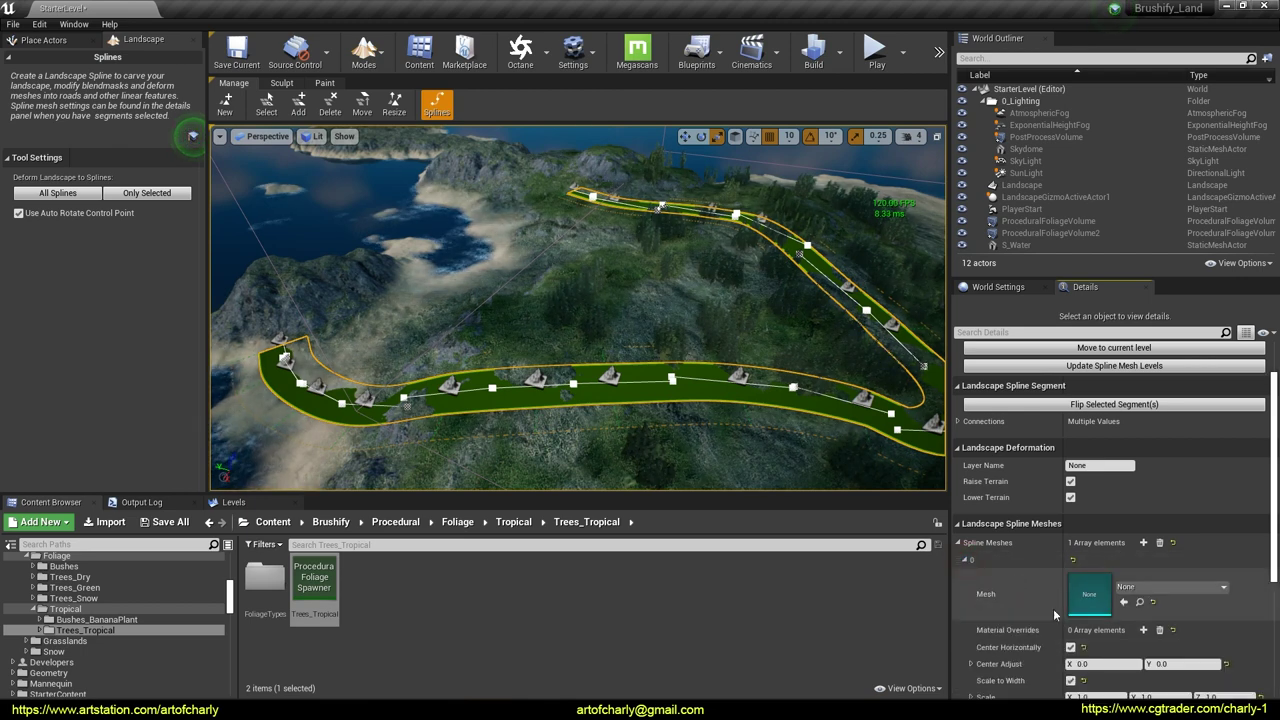
{"action": "scroll", "coordinate": [1030, 626], "scroll_direction": "down", "scroll_amount": 2}
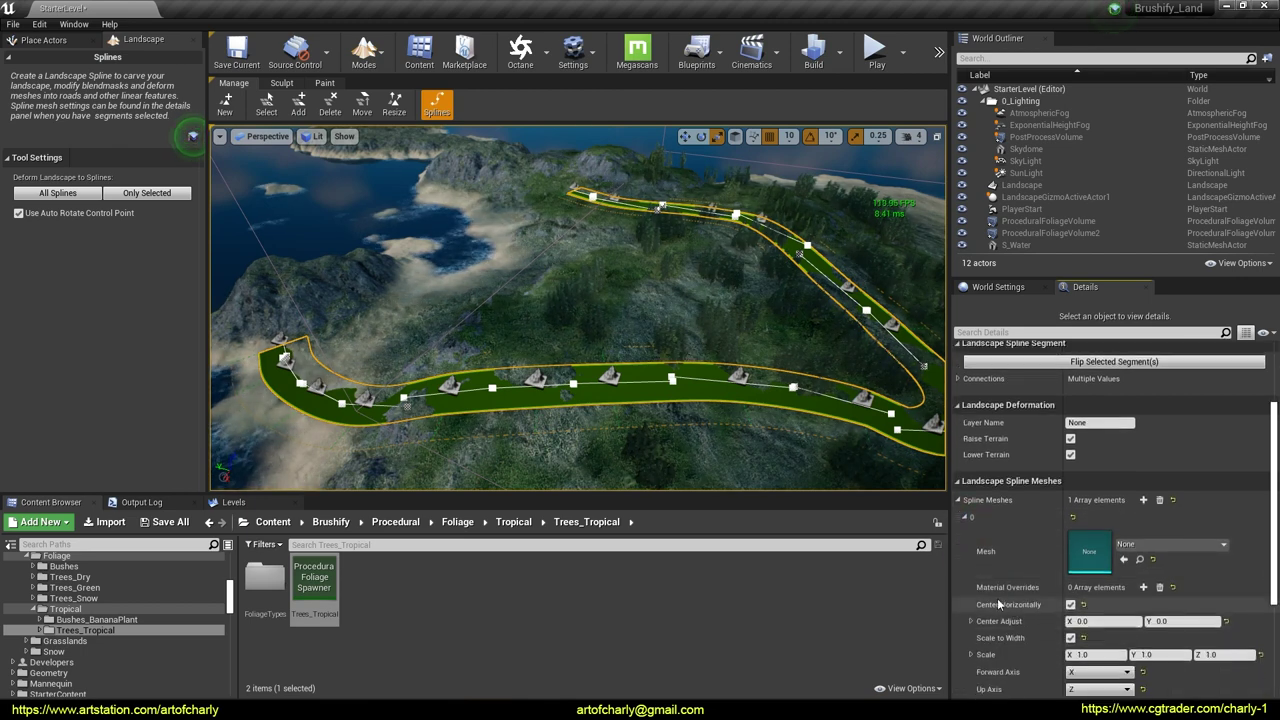
{"action": "left_click", "coordinate": [1142, 588]}
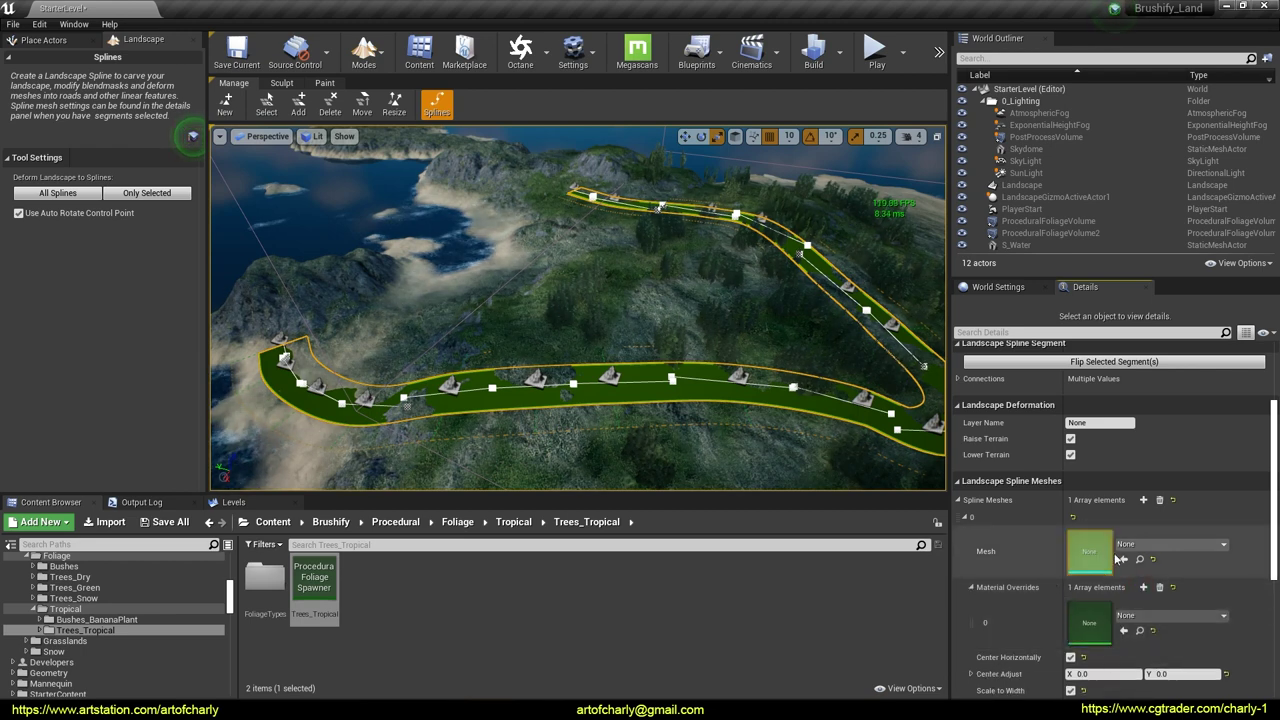
Set the spline mesh to S_RoadPlane_MainRoad from the Island Roads Meshes folder
{"action": "left_click", "coordinate": [331, 522]}
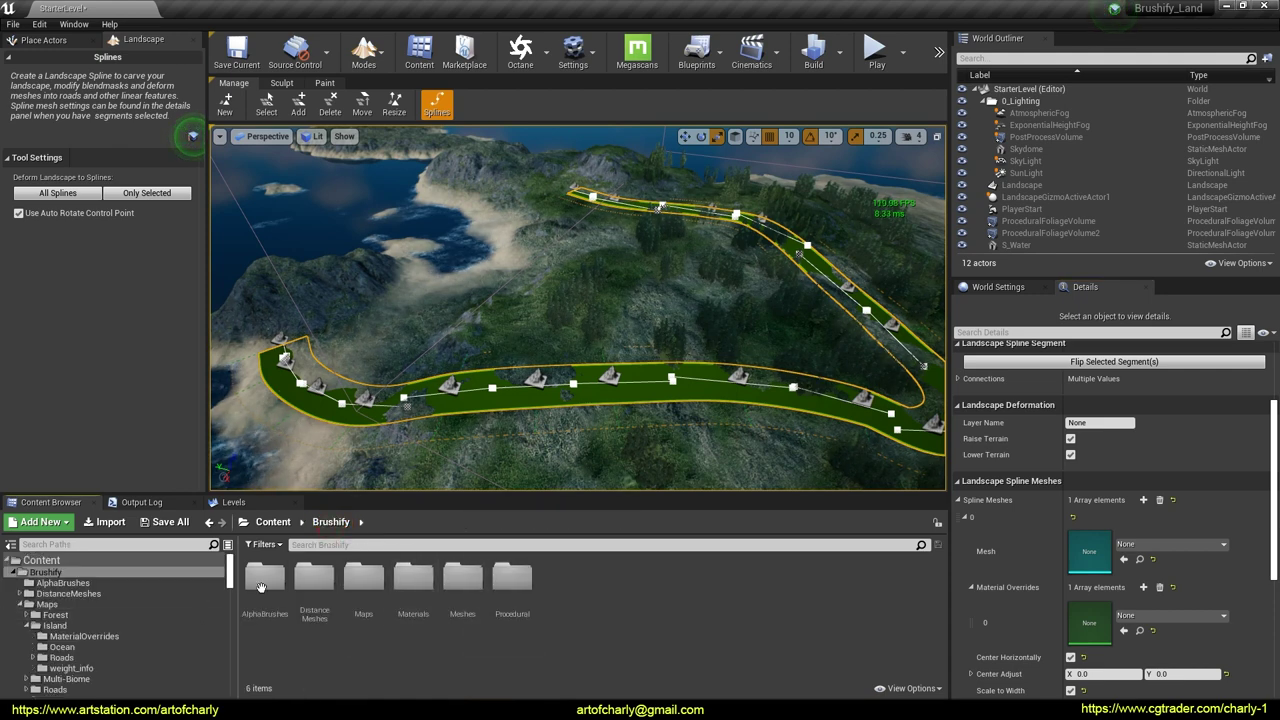
{"action": "double_click", "coordinate": [374, 589]}
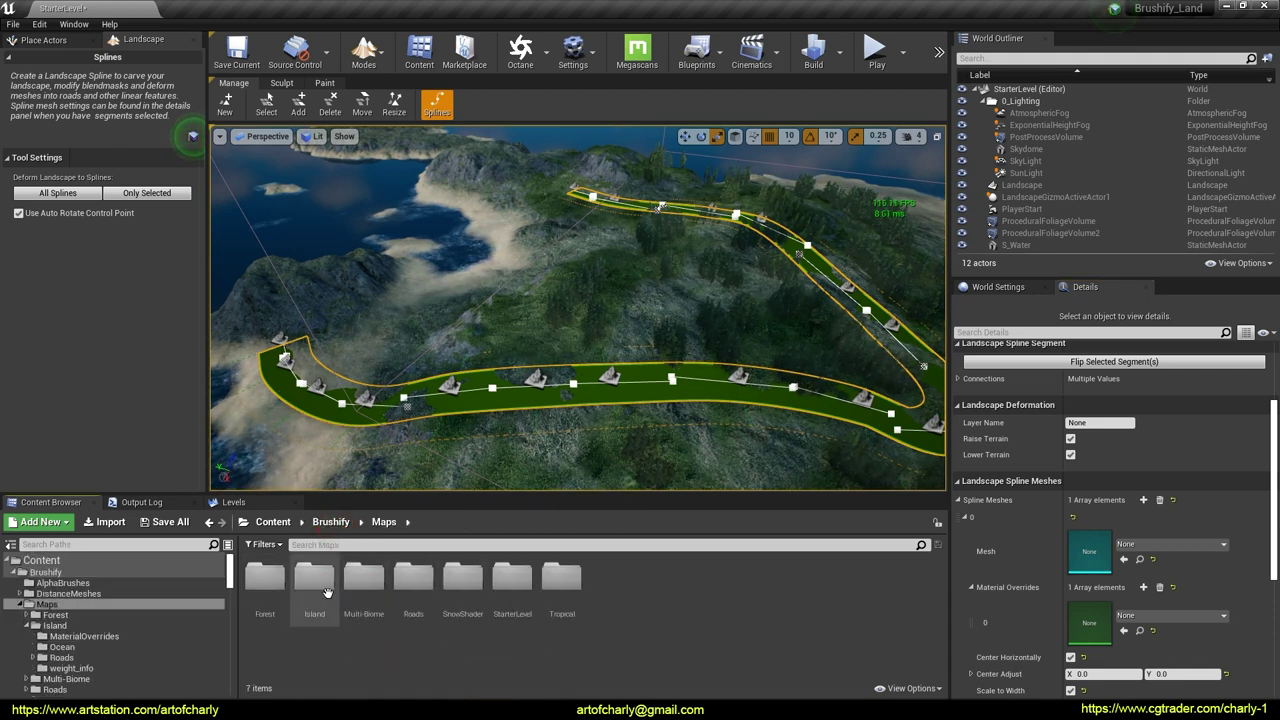
{"action": "double_click", "coordinate": [327, 592]}
{"action": "double_click", "coordinate": [372, 586]}
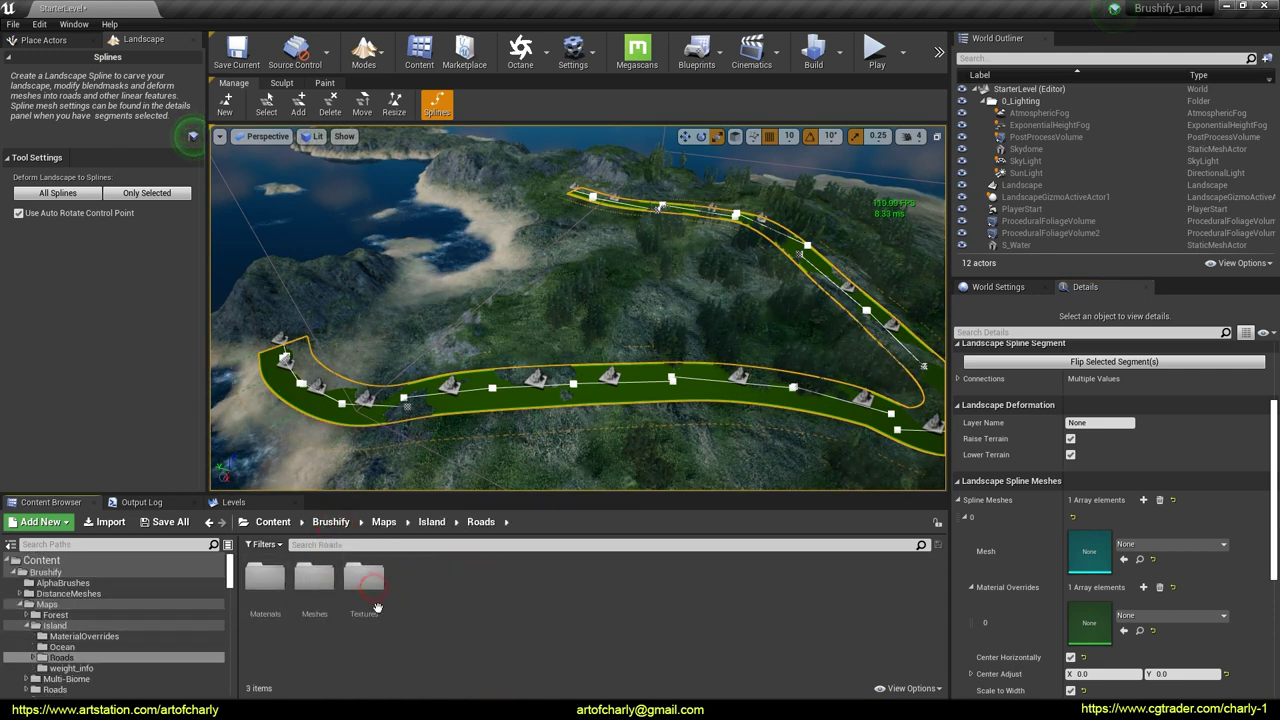
{"action": "double_click", "coordinate": [314, 580]}
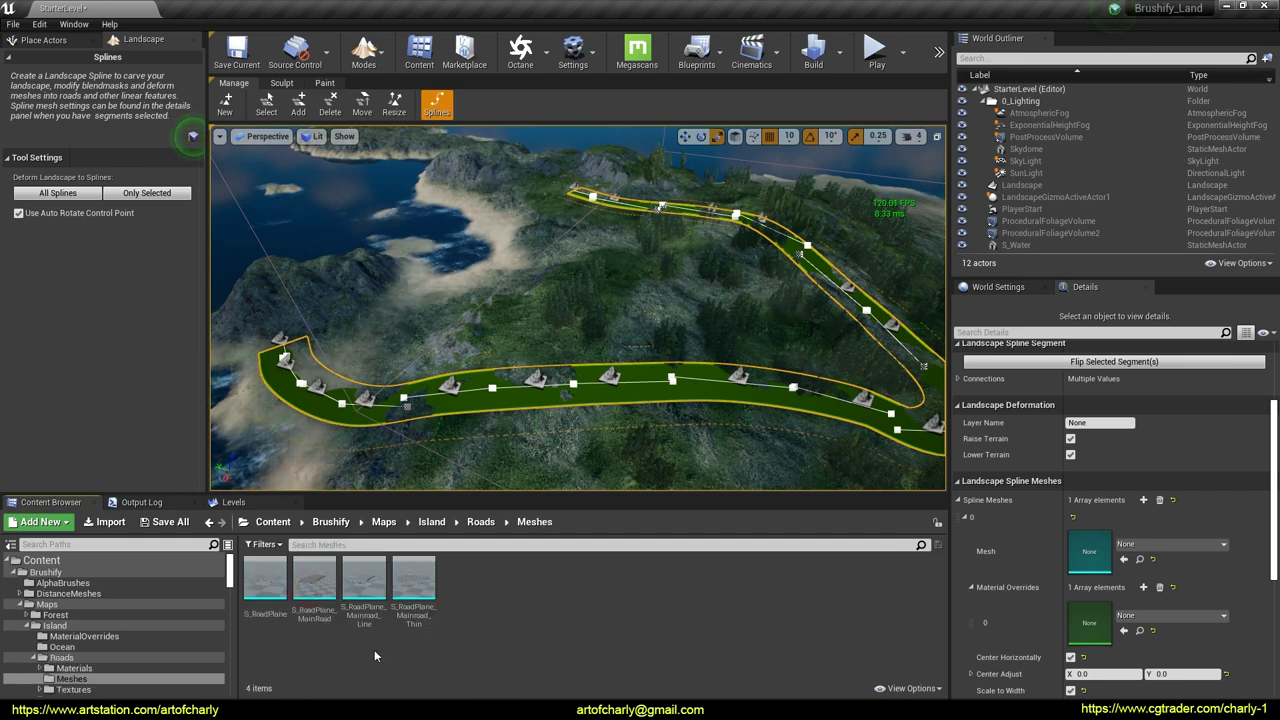
{"action": "left_click_drag", "start_coordinate": [314, 580], "coordinate": [1090, 552]}
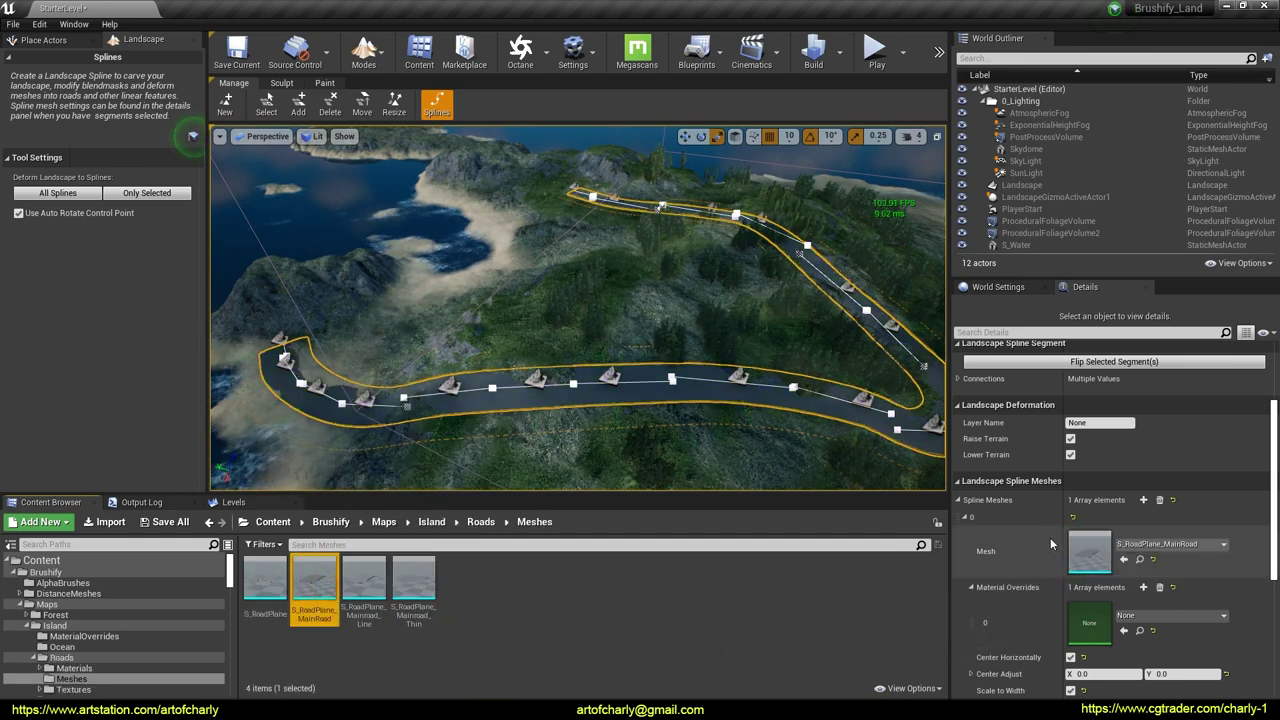
{"action": "right_click_drag", "start_coordinate": [560, 330], "coordinate": [345, 345]}
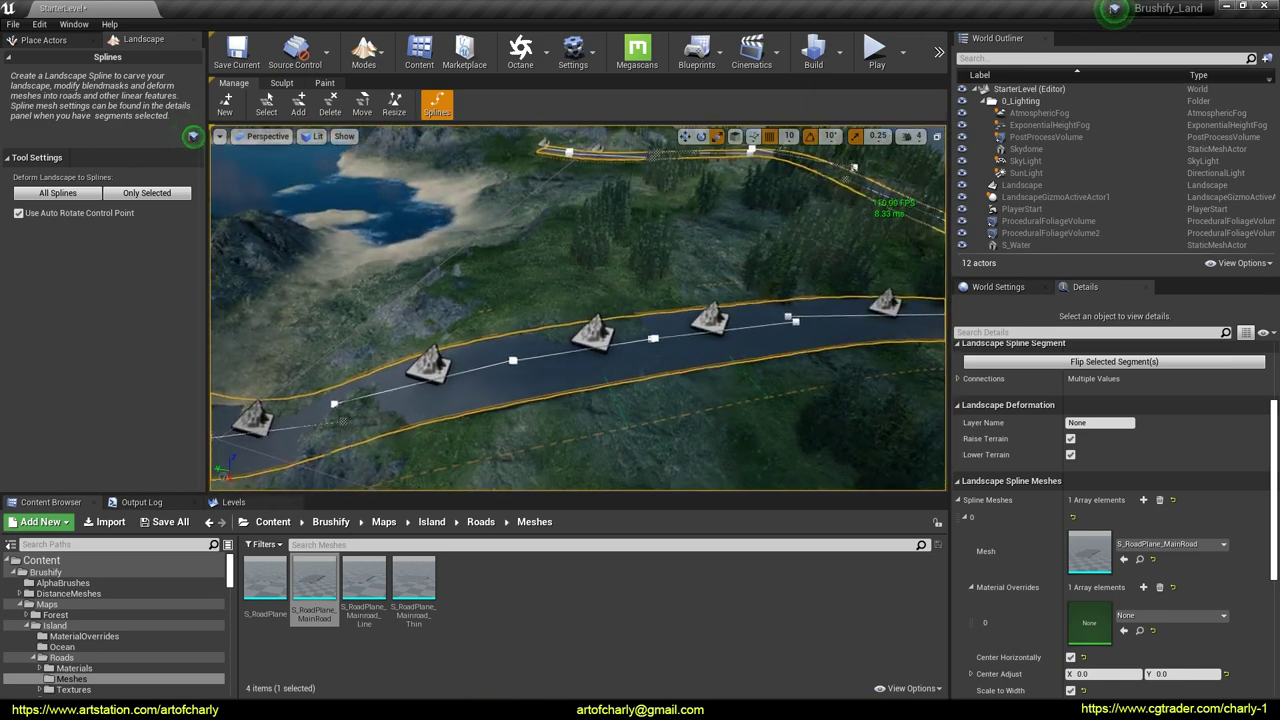
Apply MI_Road_Mud_01_Inst from Roads > Materials > Mud as the road's material override
{"action": "left_click", "coordinate": [480, 522]}
{"action": "double_click", "coordinate": [272, 580]}
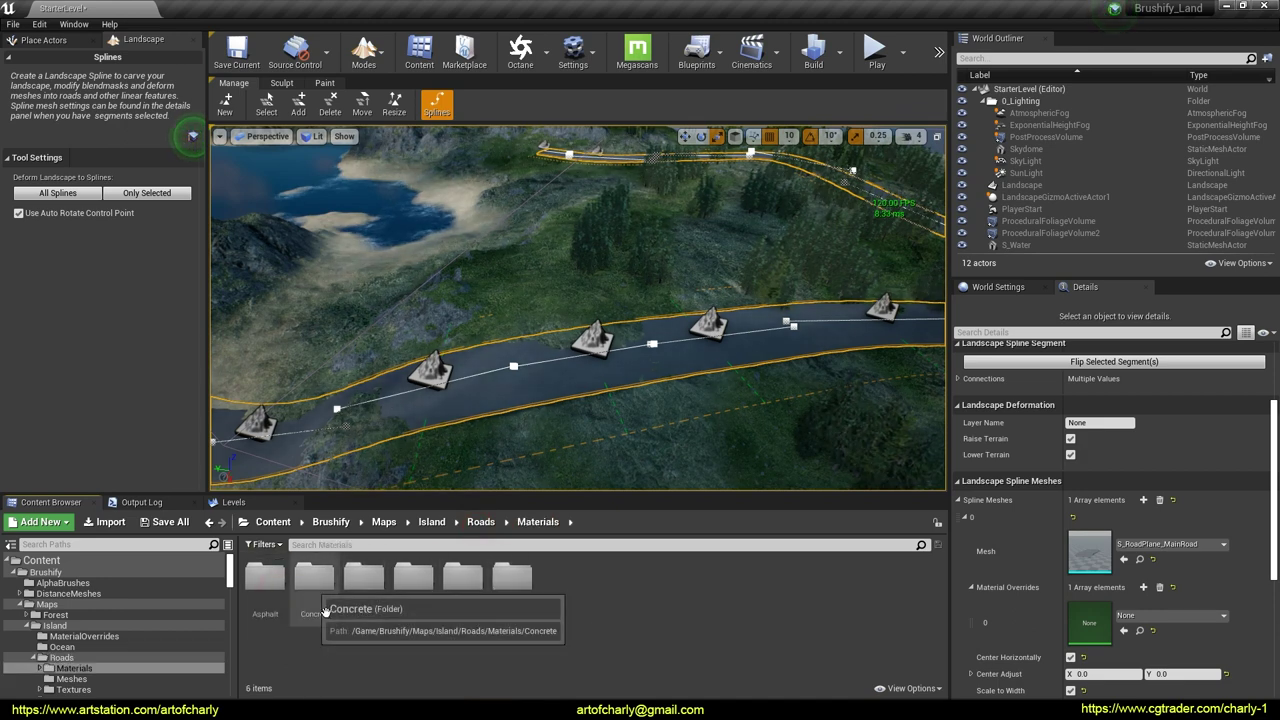
{"action": "double_click", "coordinate": [469, 589]}
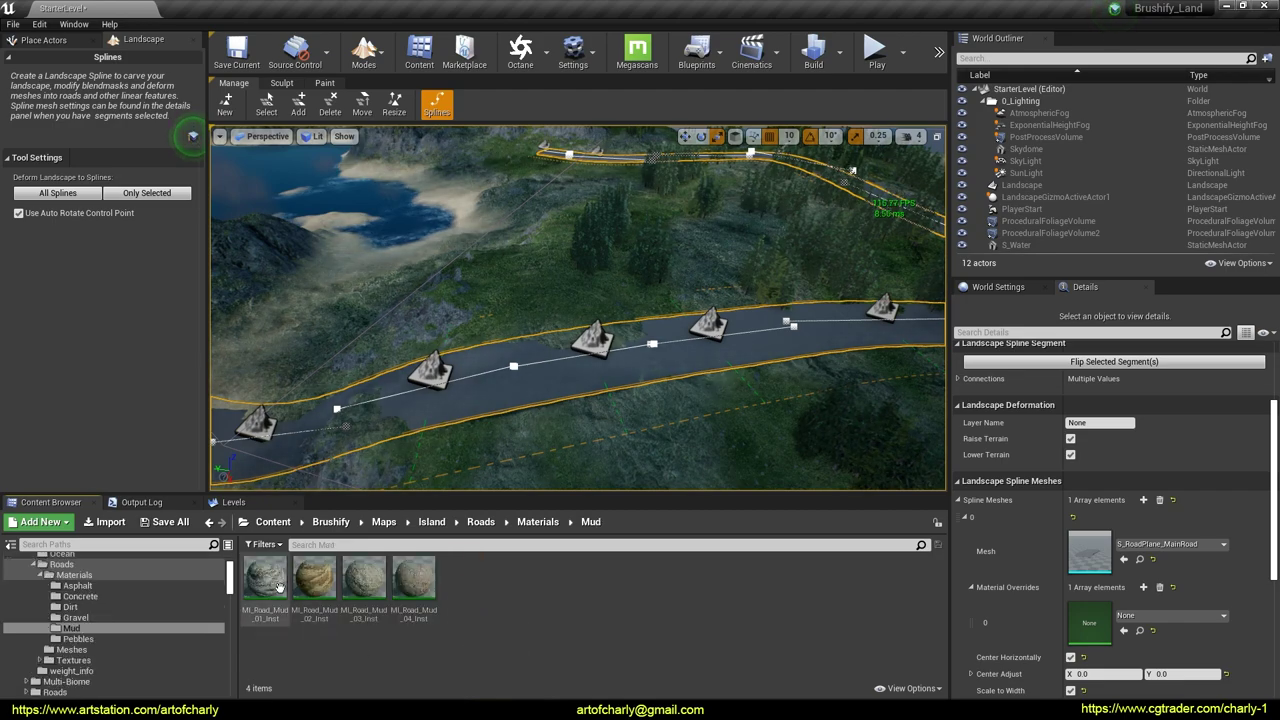
{"action": "left_click_drag", "start_coordinate": [266, 585], "coordinate": [1090, 622]}
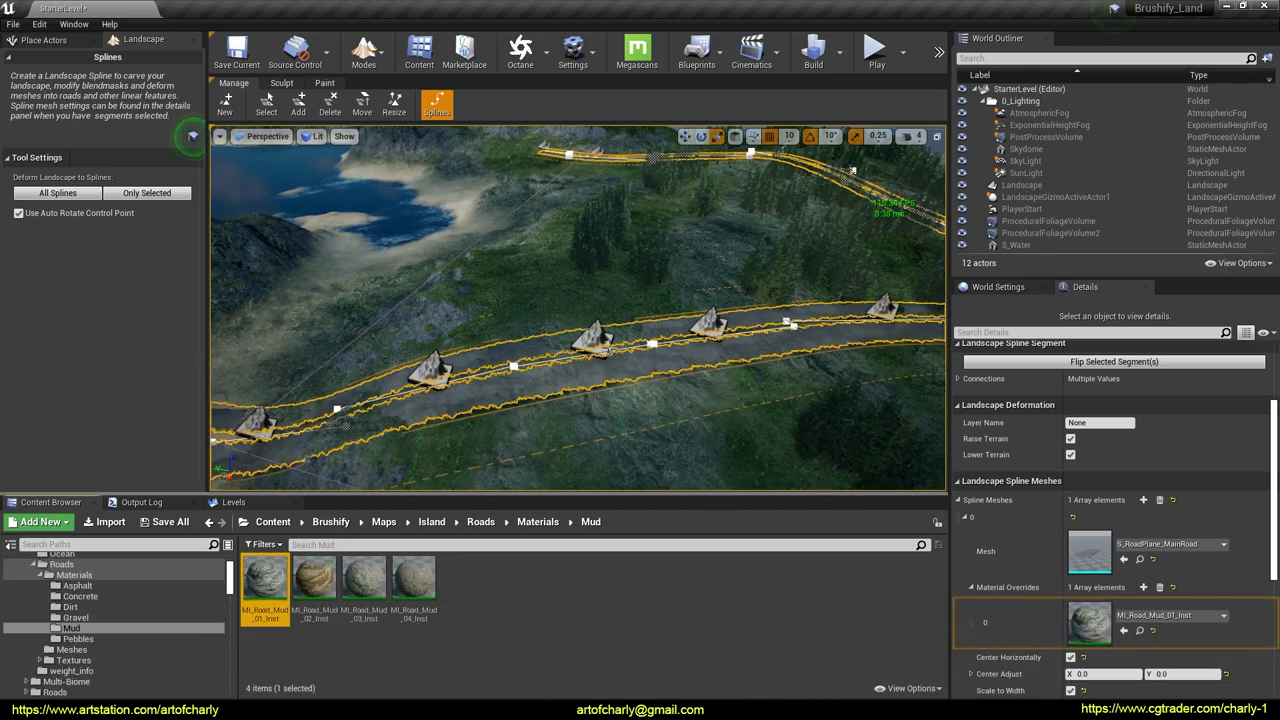
{"action": "right_click_drag", "start_coordinate": [578, 308], "coordinate": [600, 330]}
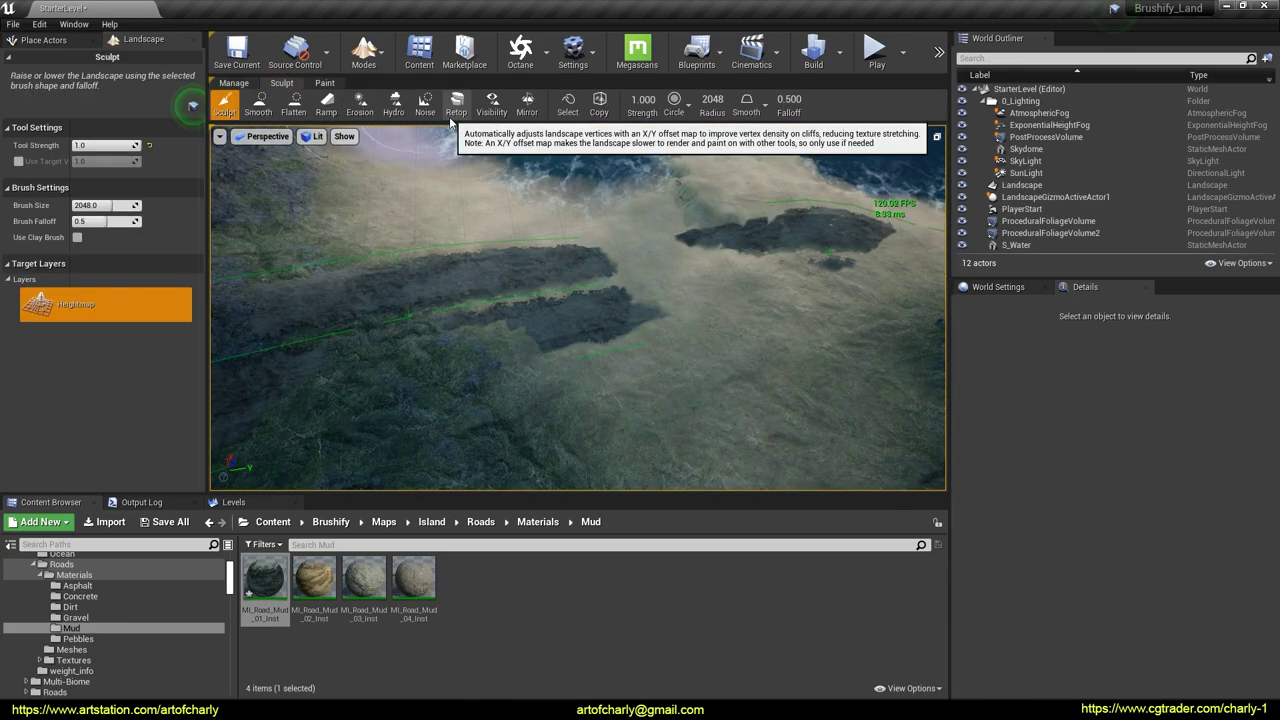
Flatten level strips along and across the road's ridge with the Flatten tool
{"action": "left_click", "coordinate": [303, 115]}
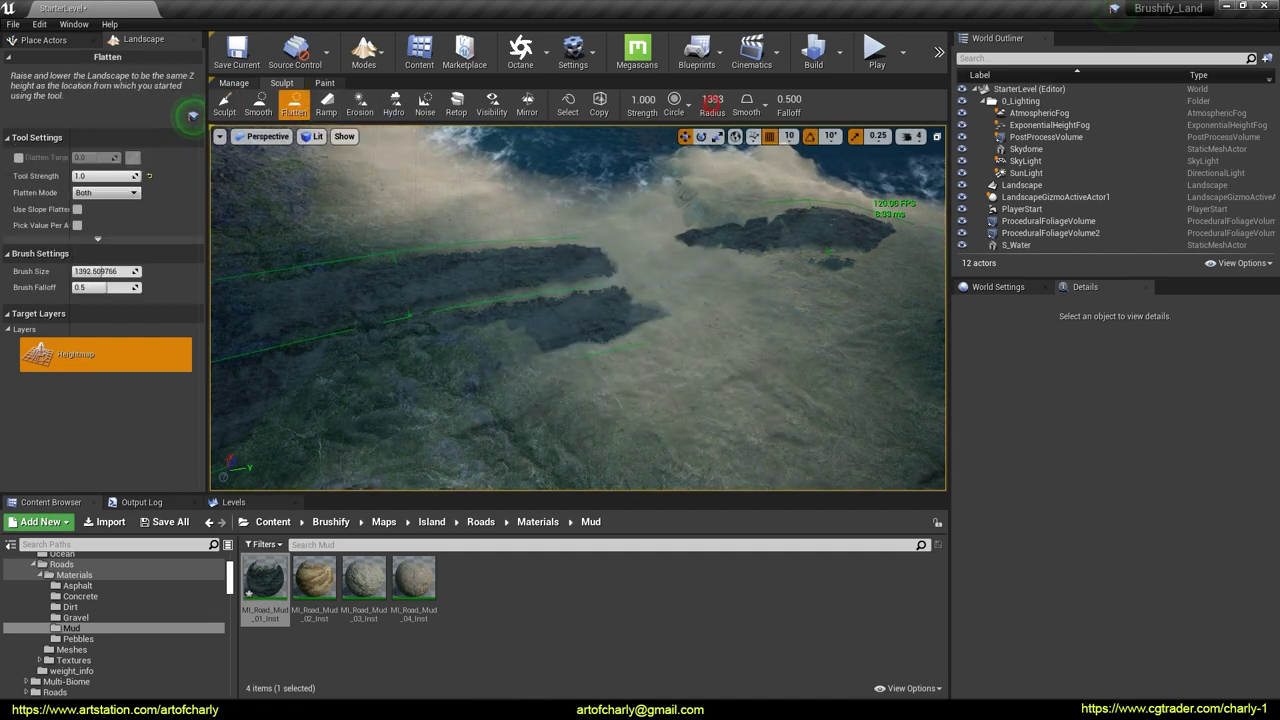
{"action": "mouse_move", "coordinate": [638, 333]}
{"action": "left_mouse_down"}
{"action": "mouse_move", "coordinate": [554, 337]}
{"action": "mouse_move", "coordinate": [595, 327]}
{"action": "left_mouse_up"}
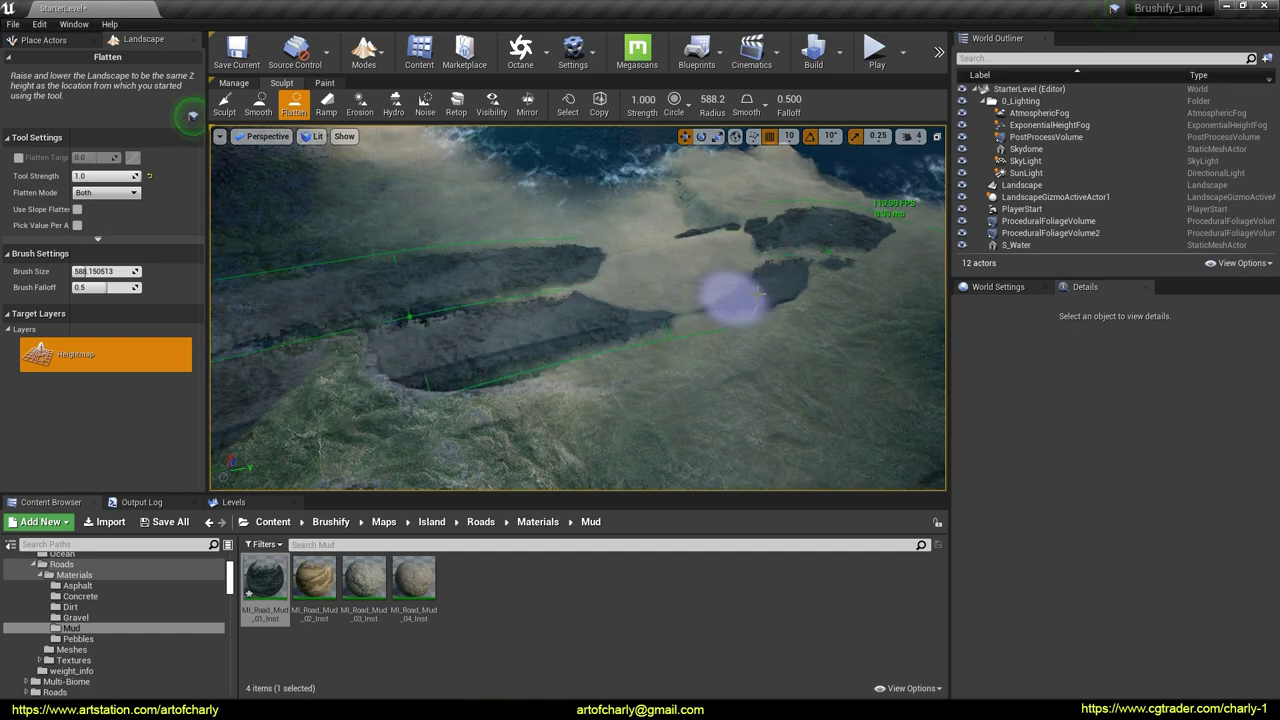
{"action": "left_click_drag", "start_coordinate": [760, 293], "coordinate": [898, 284]}
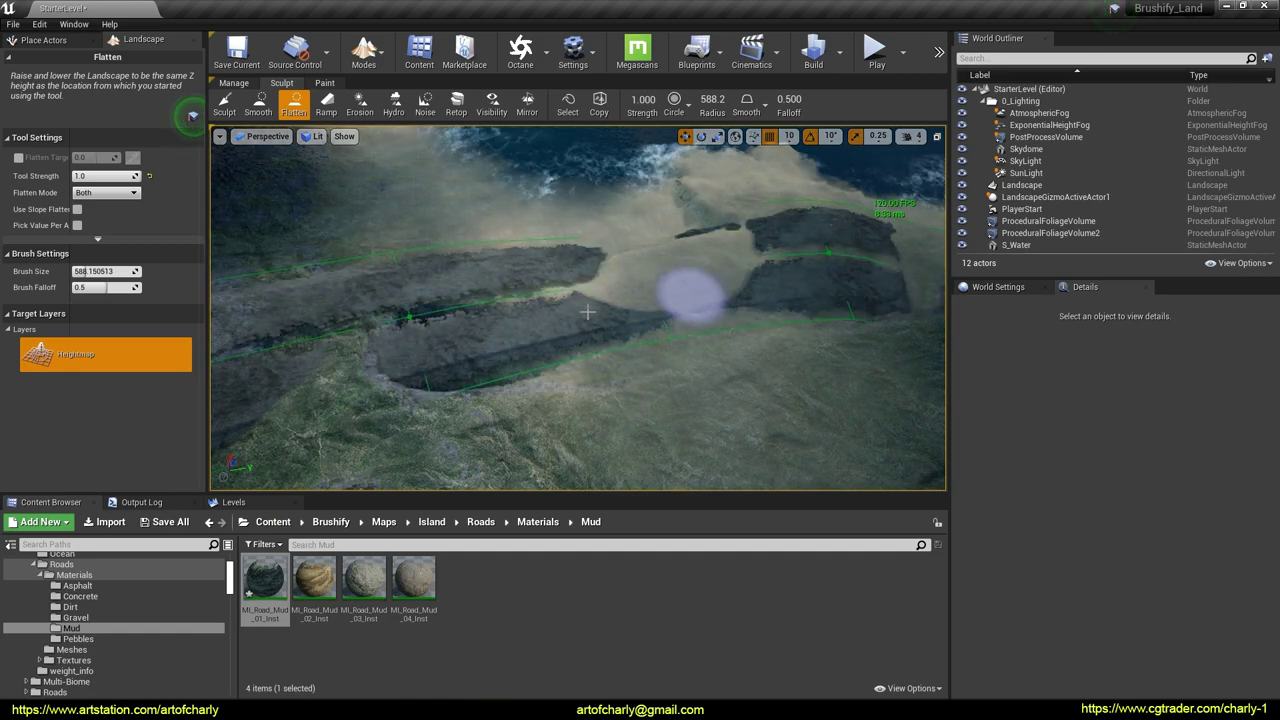
{"action": "mouse_move", "coordinate": [587, 313]}
{"action": "right_mouse_down"}
{"action": "mouse_move", "coordinate": [590, 300]}
{"action": "mouse_move", "coordinate": [528, 300]}
{"action": "right_mouse_up"}
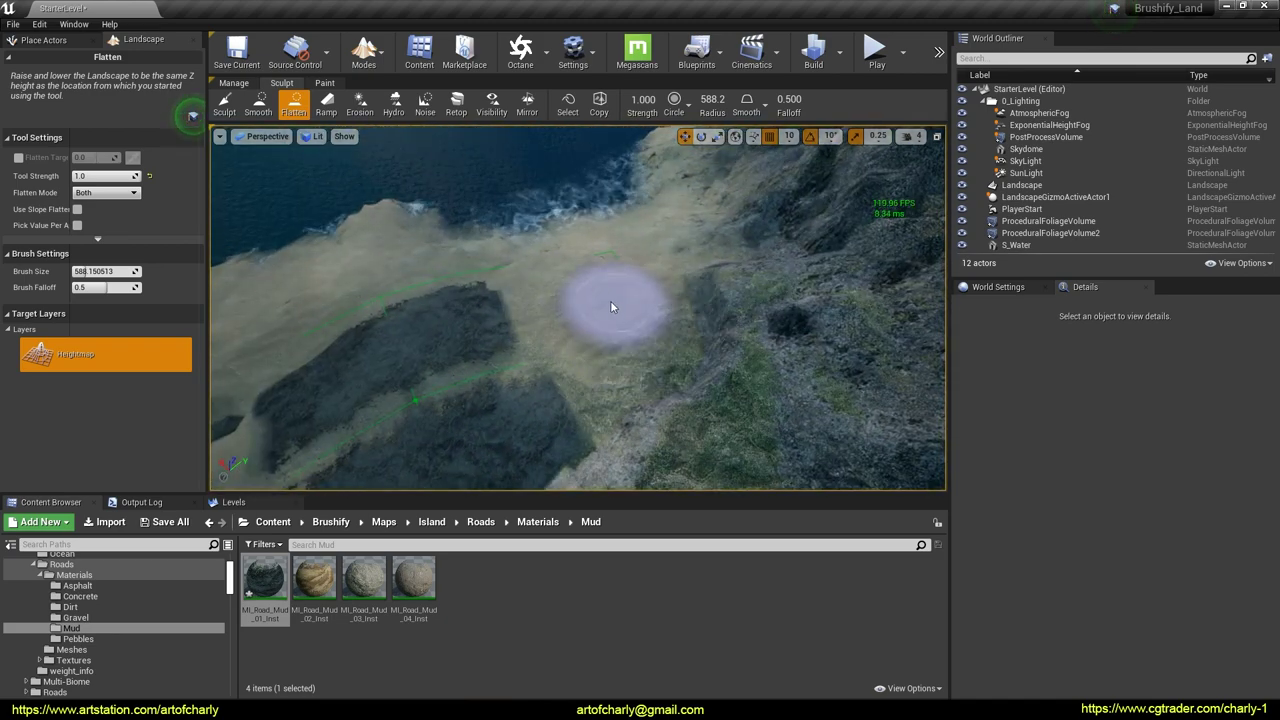
Flatten the mud and cliff edge beside the road into sand
{"action": "right_click_drag", "start_coordinate": [449, 323], "coordinate": [449, 323]}
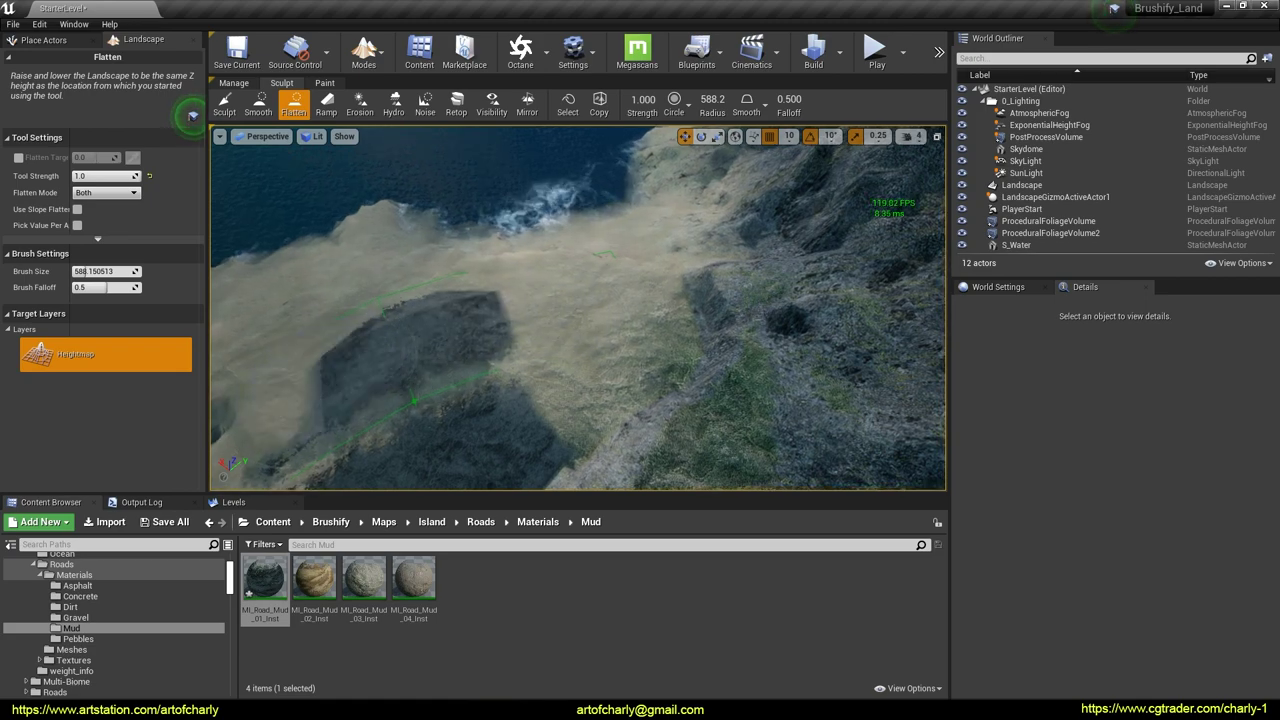
{"action": "right_click_drag", "start_coordinate": [372, 357], "coordinate": [372, 357]}
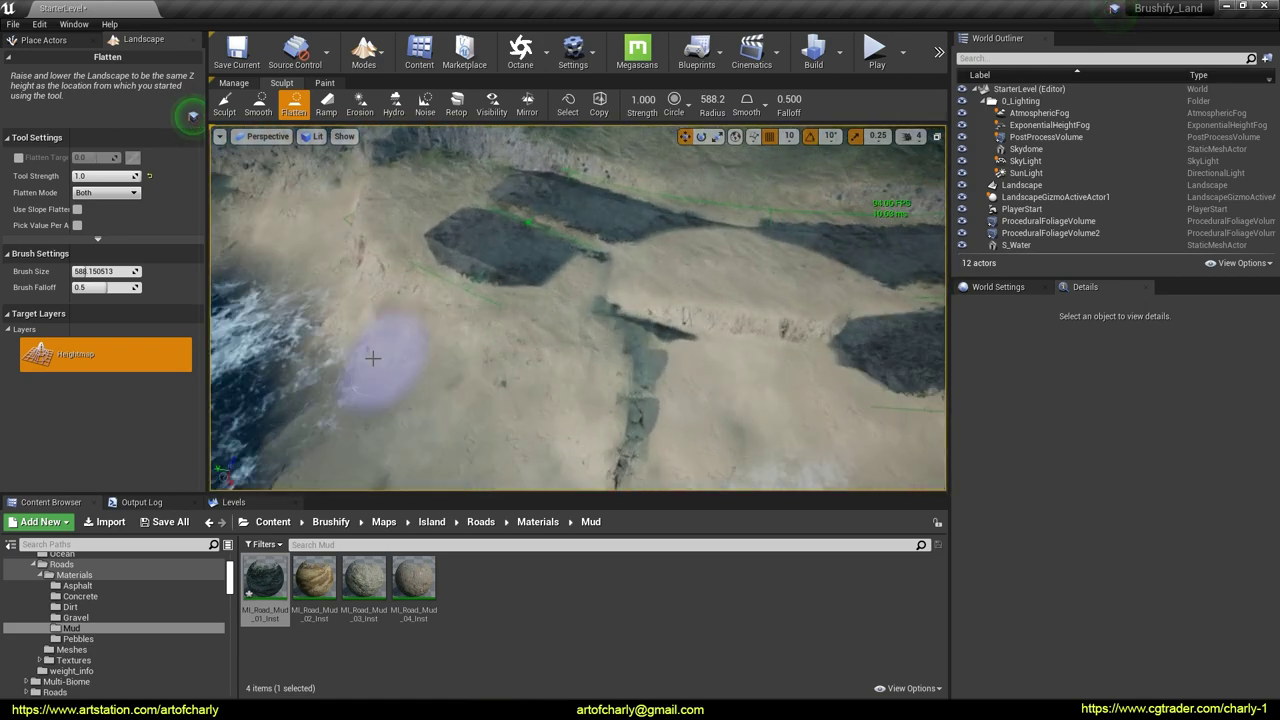
{"action": "right_click_drag", "start_coordinate": [540, 303], "coordinate": [540, 303]}
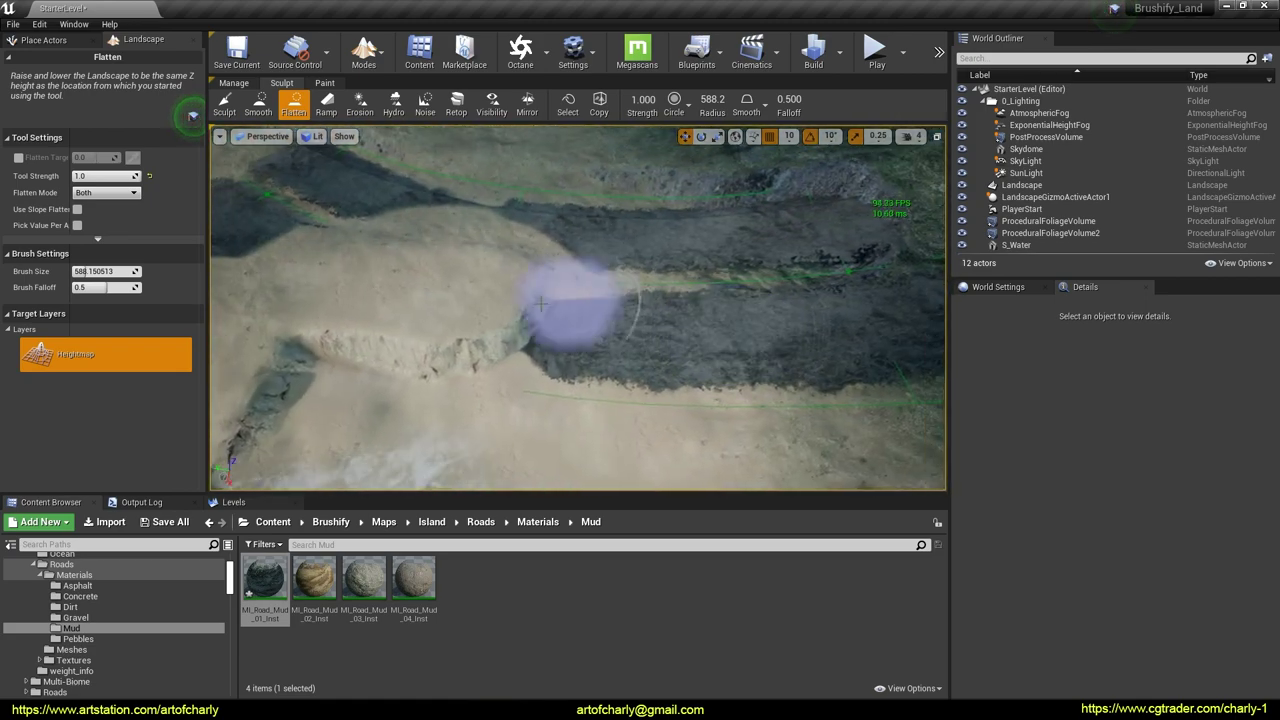
{"action": "mouse_move", "coordinate": [540, 303]}
{"action": "left_mouse_down"}
{"action": "mouse_move", "coordinate": [424, 224]}
{"action": "mouse_move", "coordinate": [405, 303]}
{"action": "left_mouse_up"}
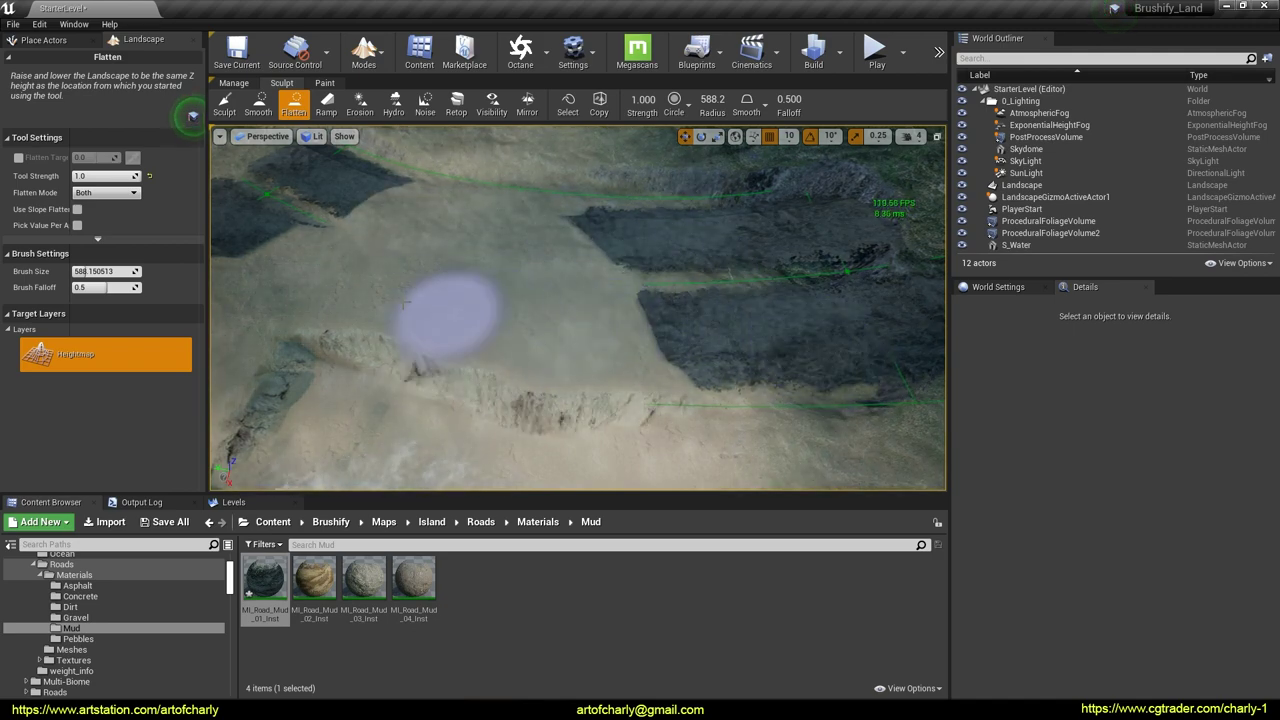
{"action": "right_click_drag", "start_coordinate": [366, 289], "coordinate": [366, 289]}
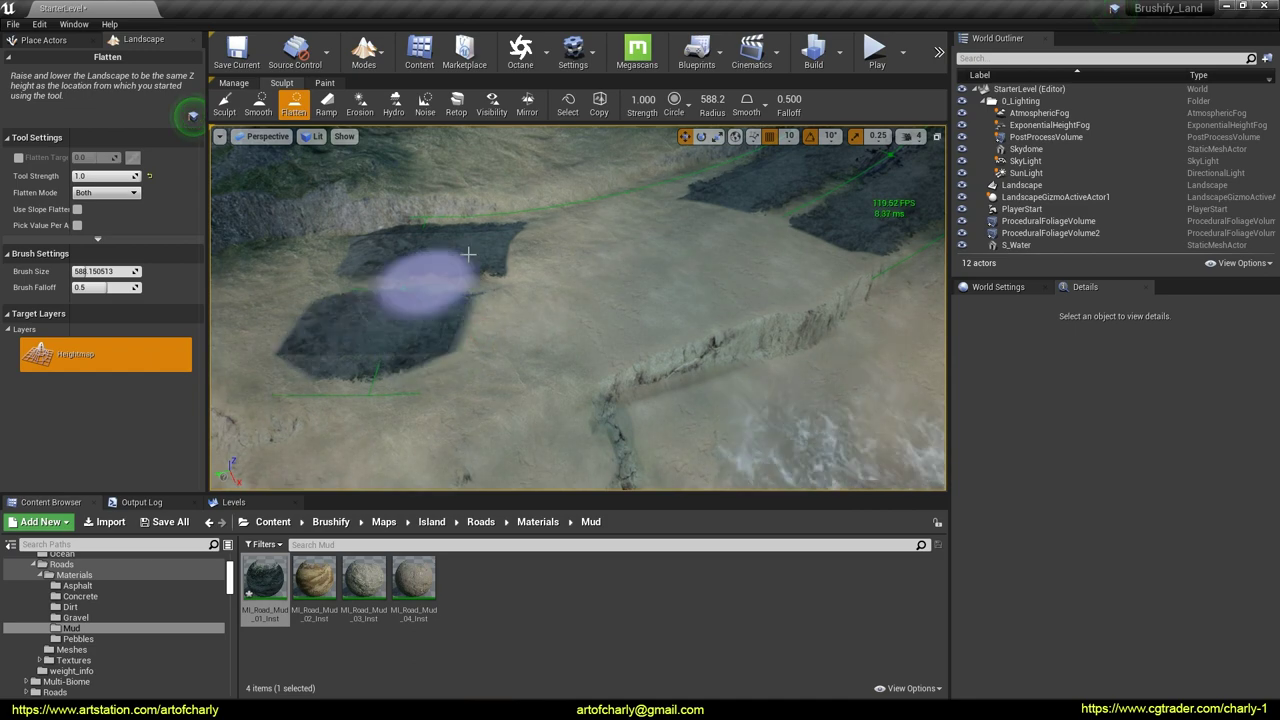
{"action": "mouse_move", "coordinate": [677, 214]}
{"action": "right_mouse_down"}
{"action": "mouse_move", "coordinate": [594, 290]}
{"action": "mouse_move", "coordinate": [557, 300]}
{"action": "right_mouse_up"}
Raise a large mound, flatten its top into a plateau, and smooth it down
{"action": "left_click", "coordinate": [225, 105]}
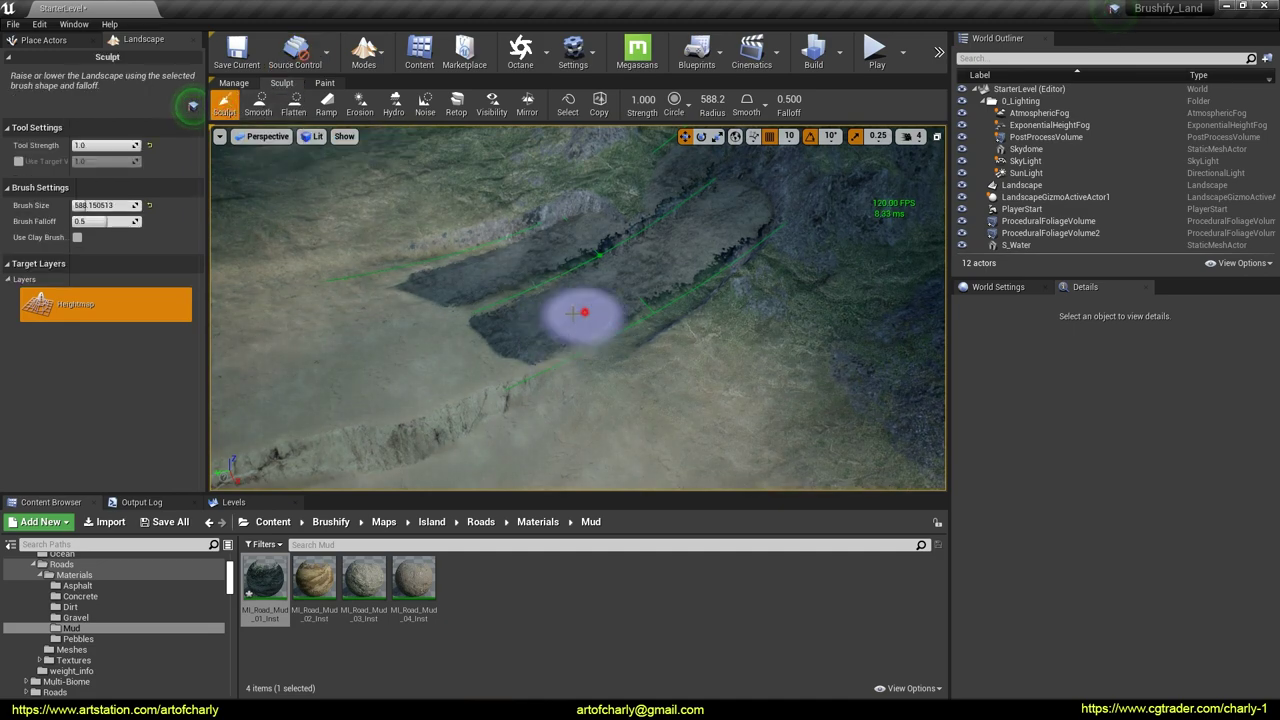
{"action": "left_click_drag", "start_coordinate": [571, 309], "coordinate": [489, 250]}
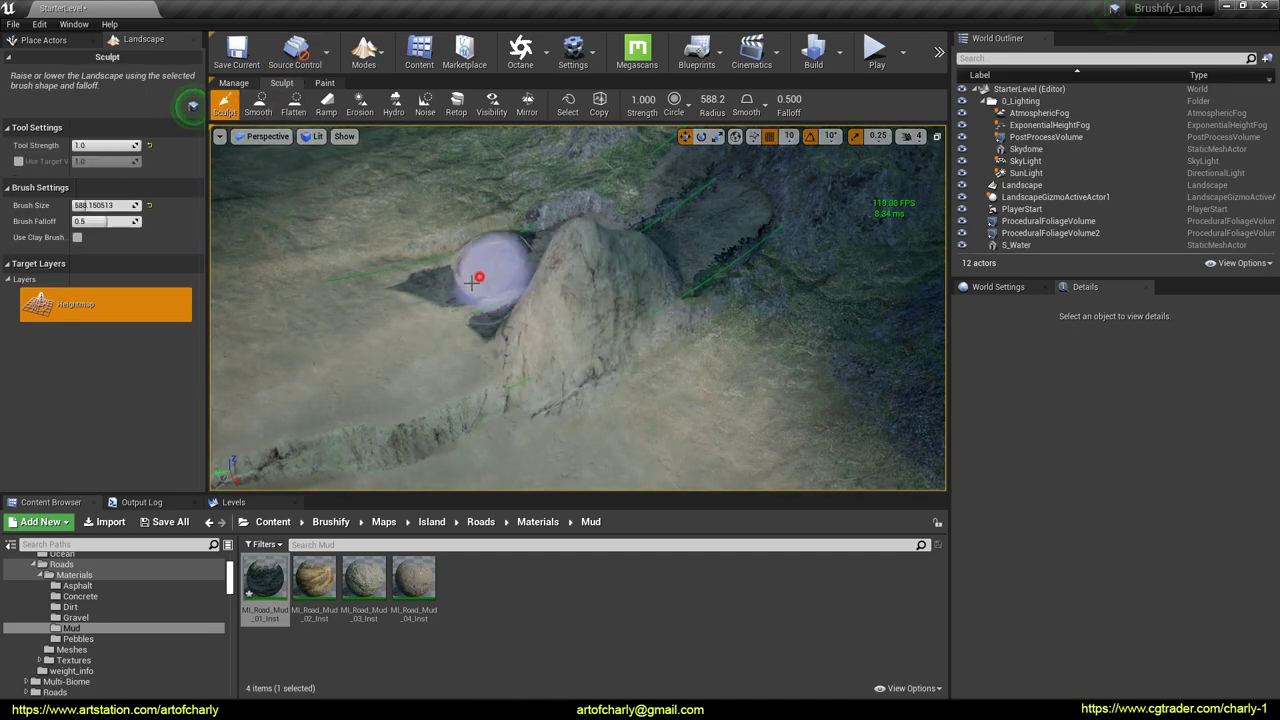
{"action": "right_click_drag", "start_coordinate": [443, 263], "coordinate": [565, 268]}
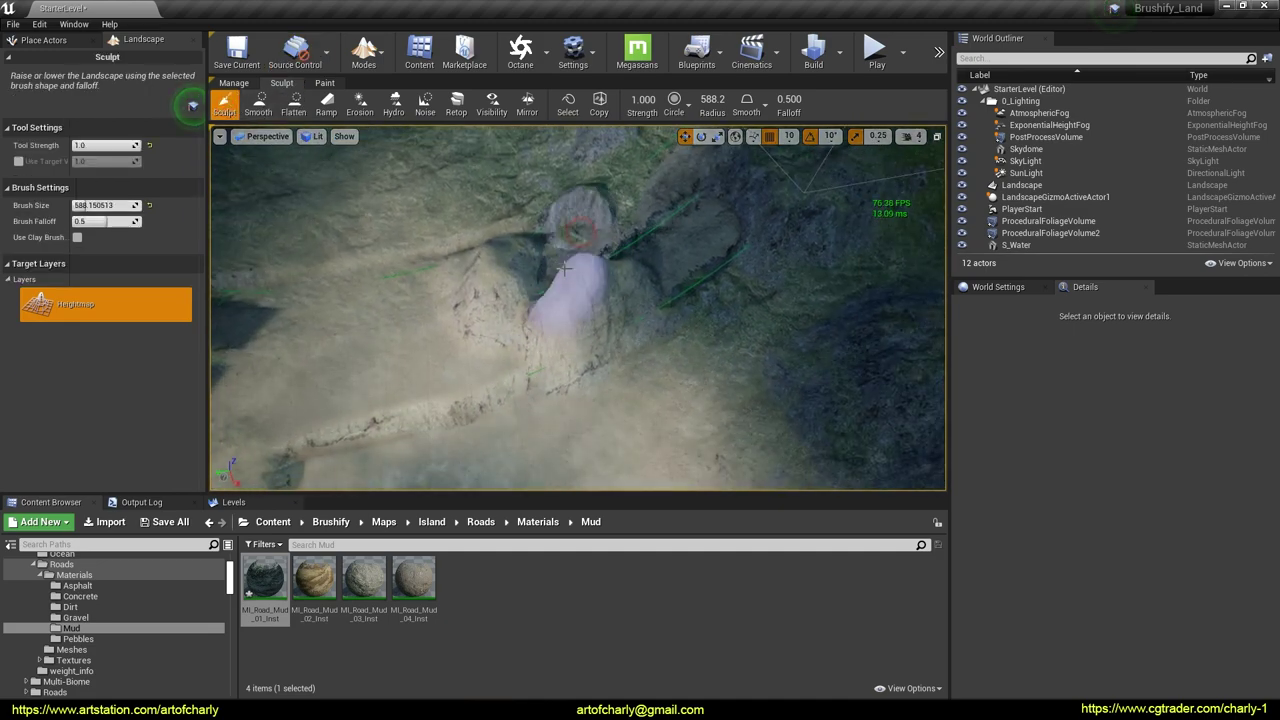
{"action": "left_click", "coordinate": [293, 103]}
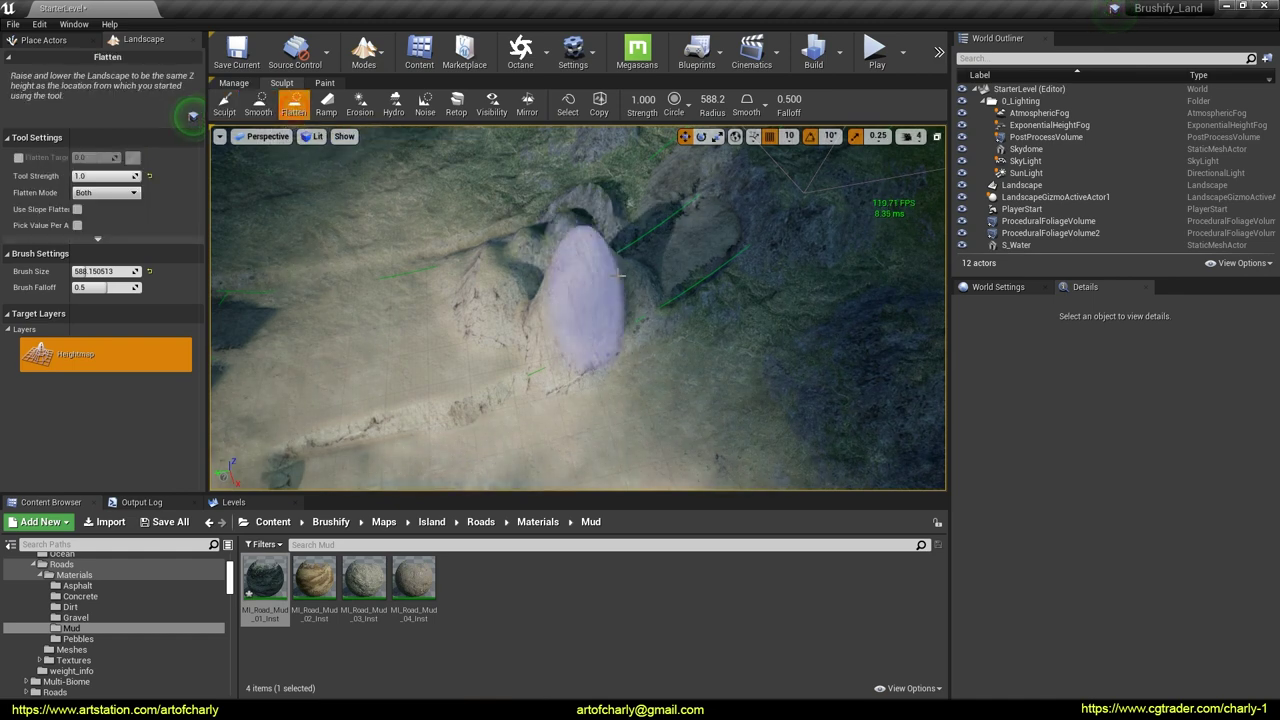
{"action": "left_click_drag", "start_coordinate": [619, 274], "coordinate": [494, 358]}
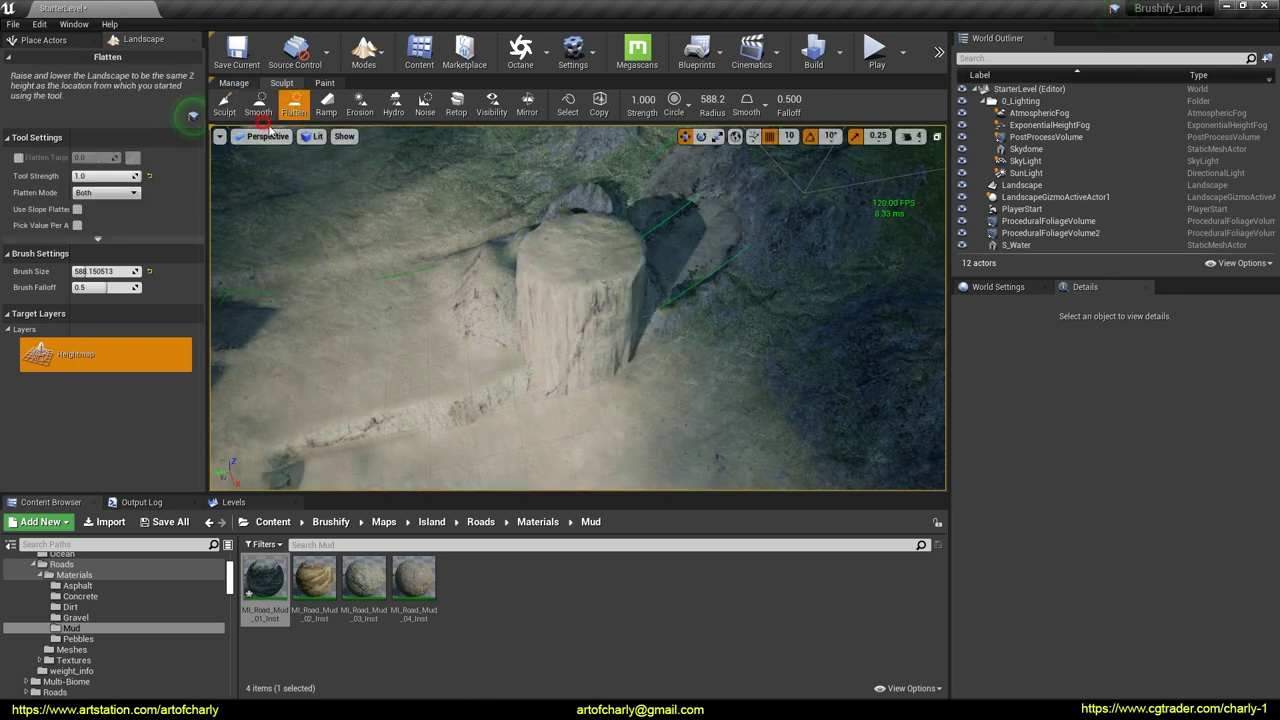
{"action": "left_click", "coordinate": [259, 104]}
{"action": "left_click_drag", "start_coordinate": [571, 268], "coordinate": [585, 325]}
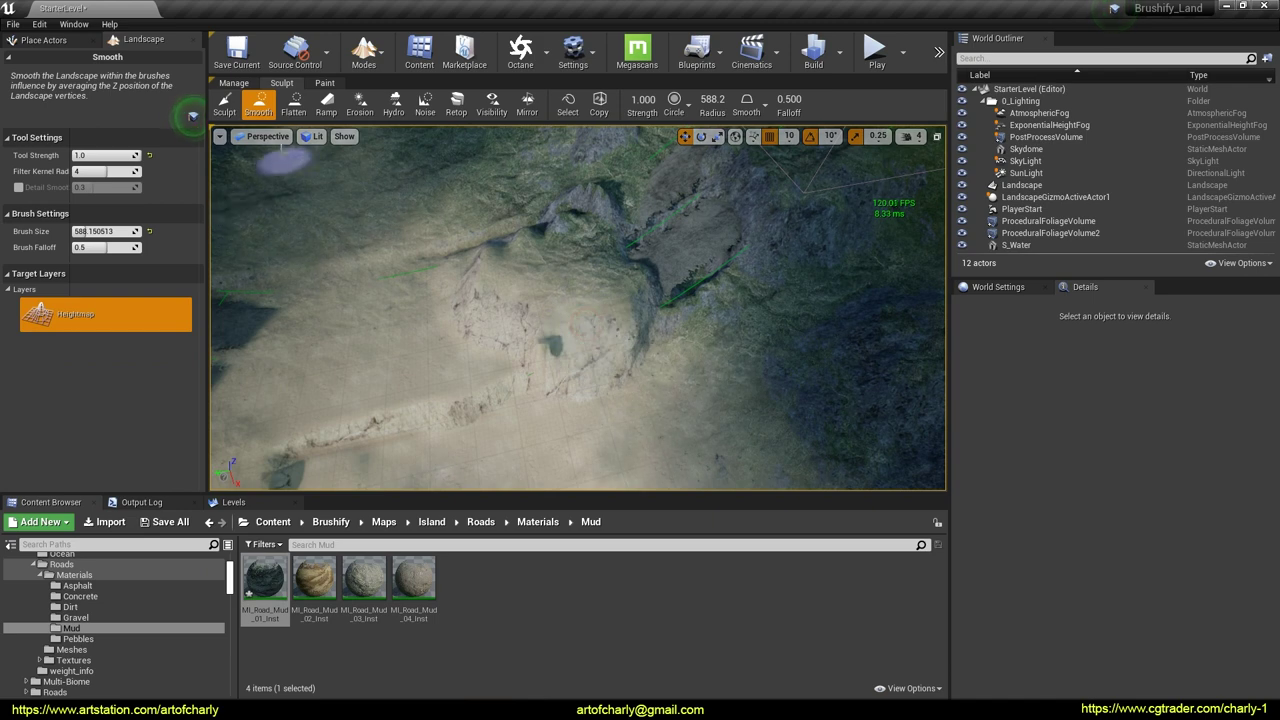
Flatten the mound's right side, then smooth its top and rocky ridge edge
{"action": "left_click", "coordinate": [293, 104]}
{"action": "left_click_drag", "start_coordinate": [622, 282], "coordinate": [504, 280]}
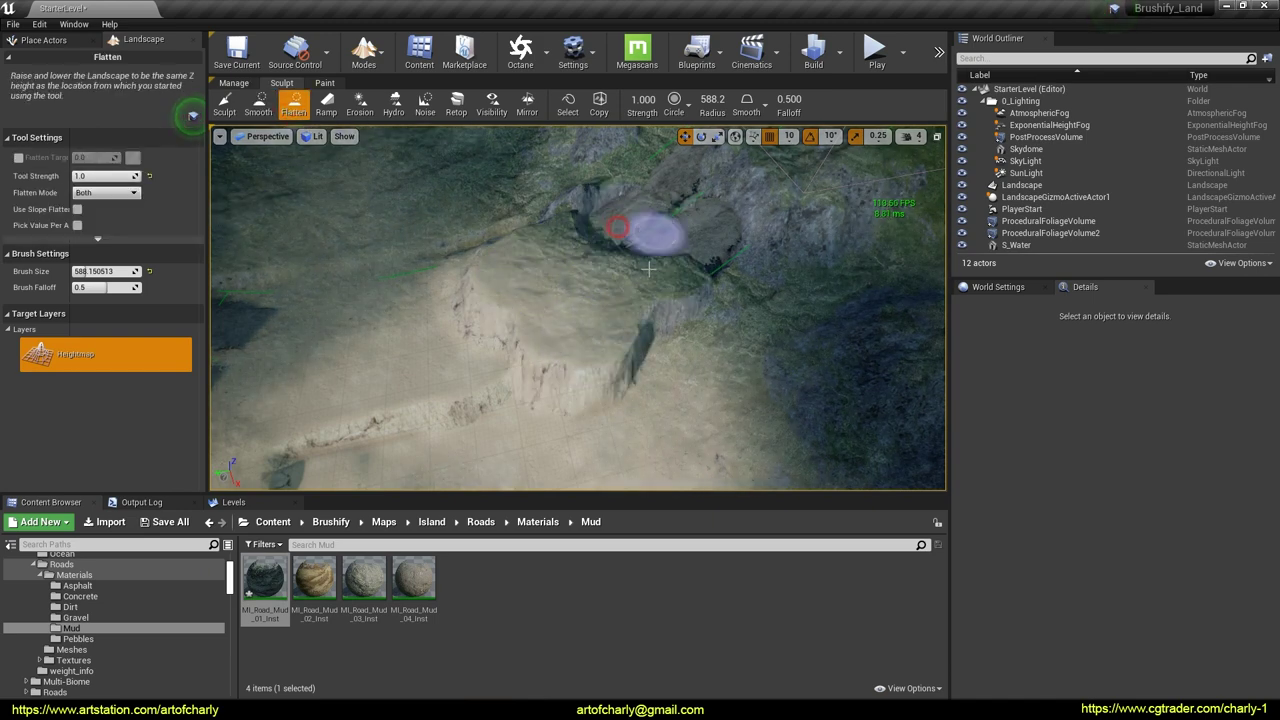
{"action": "left_click", "coordinate": [257, 106]}
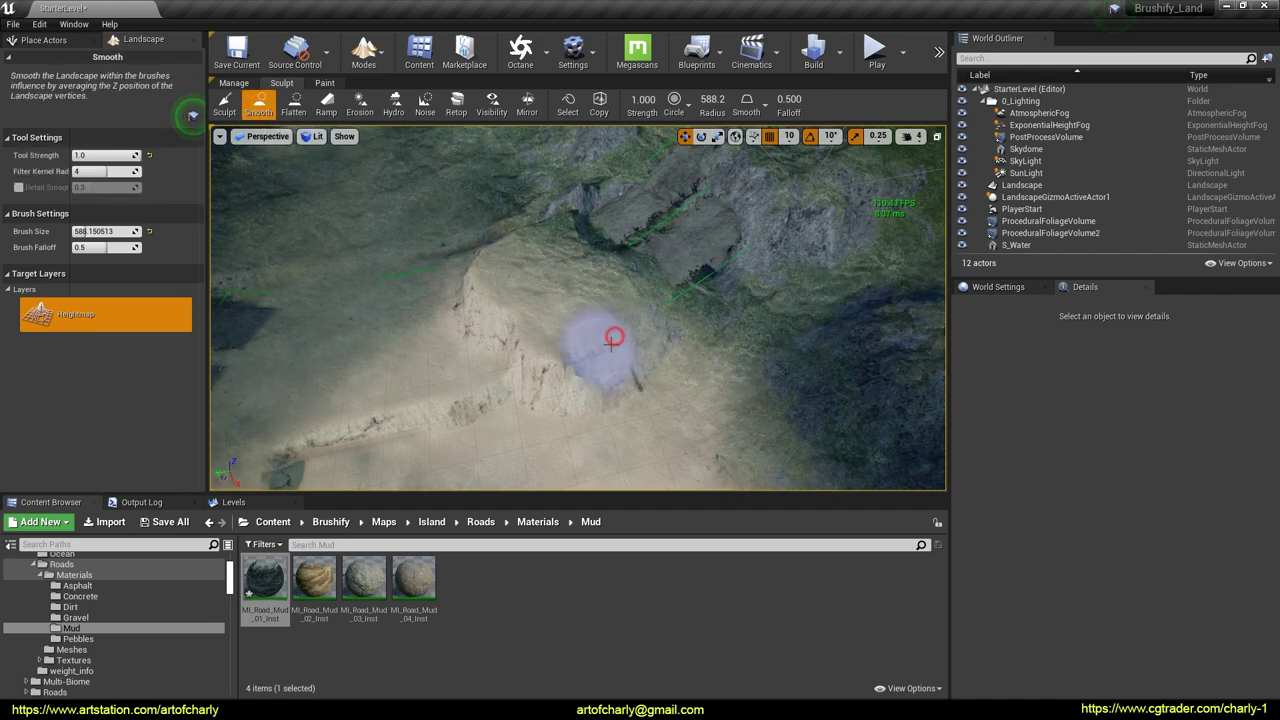
{"action": "left_click_drag", "start_coordinate": [610, 259], "coordinate": [459, 302]}
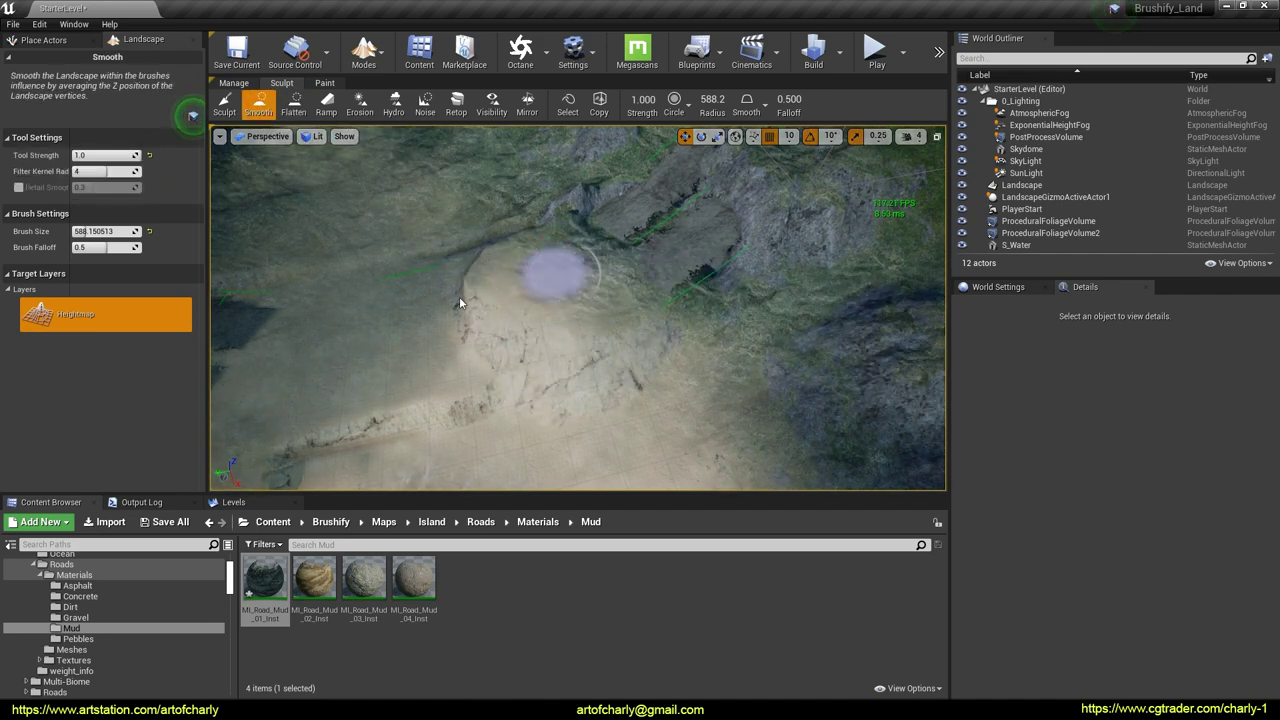
{"action": "left_click_drag", "start_coordinate": [595, 228], "coordinate": [651, 316]}
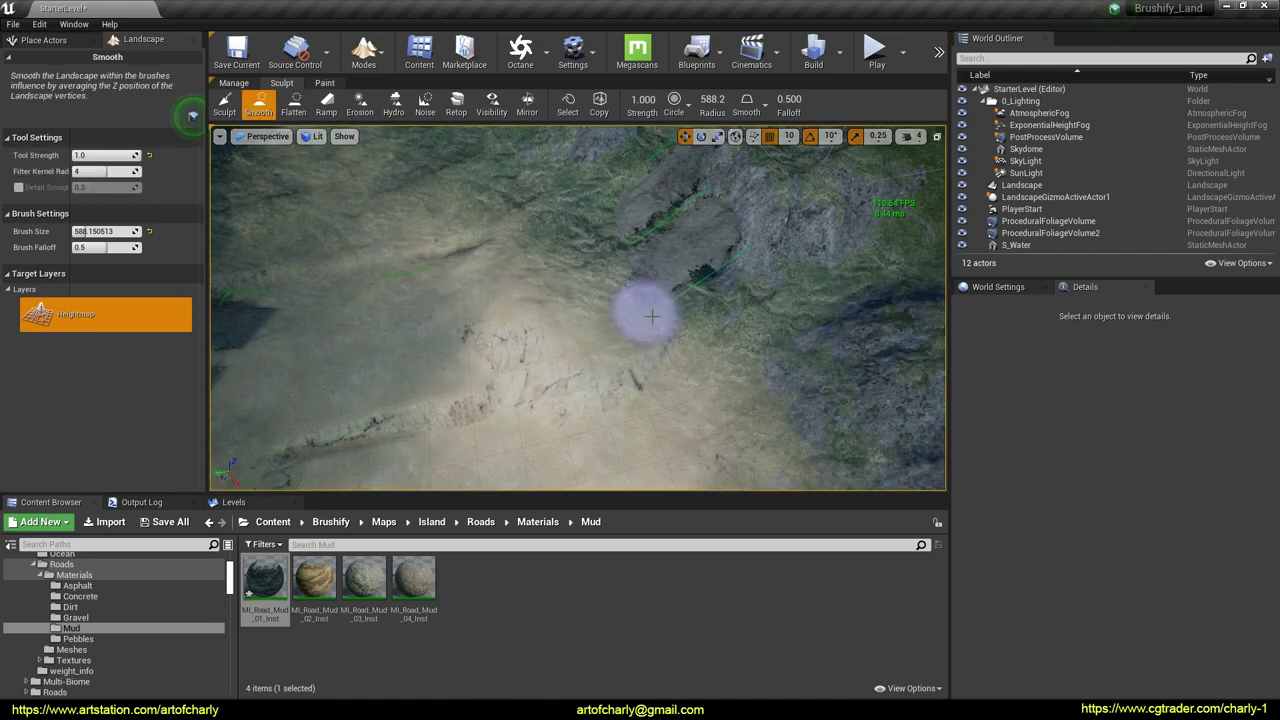
Flatten a terrace edge across the slope and level out the dark terrace patches
{"action": "left_click", "coordinate": [286, 110]}
{"action": "mouse_move", "coordinate": [569, 244]}
{"action": "left_mouse_down"}
{"action": "mouse_move", "coordinate": [449, 309]}
{"action": "mouse_move", "coordinate": [443, 341]}
{"action": "left_mouse_up"}
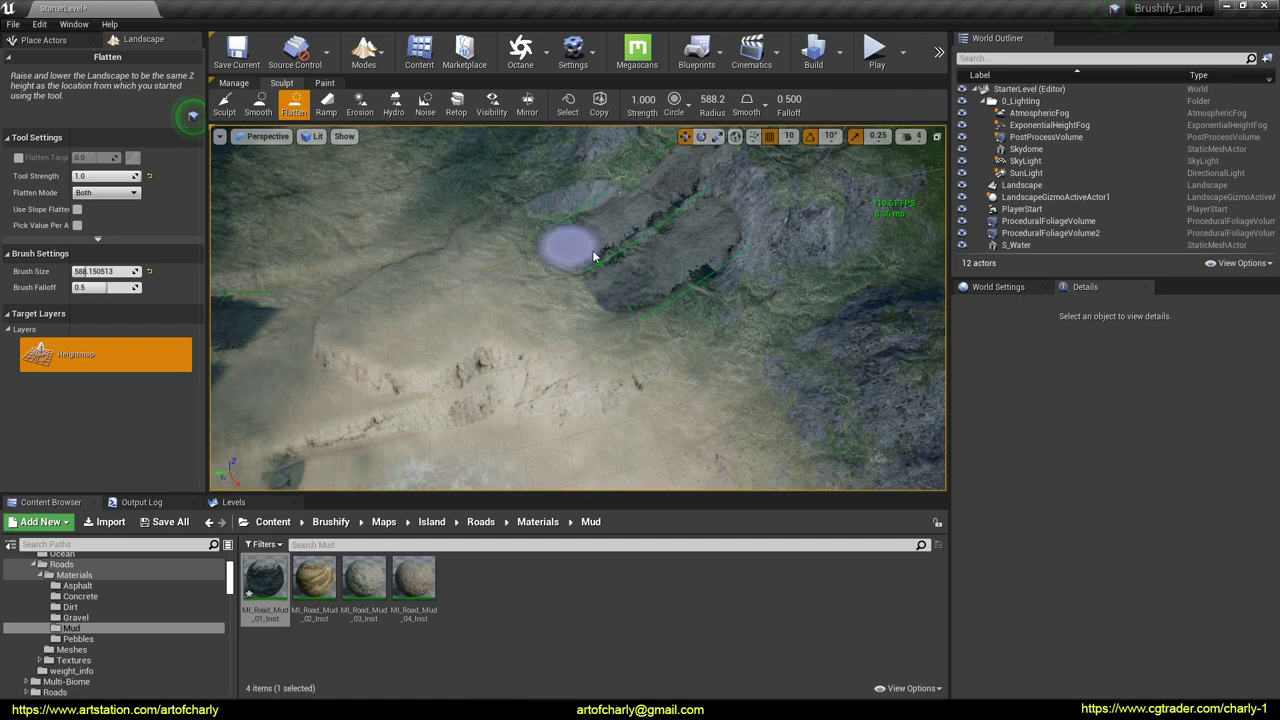
{"action": "right_click_drag", "start_coordinate": [246, 371], "coordinate": [601, 305]}
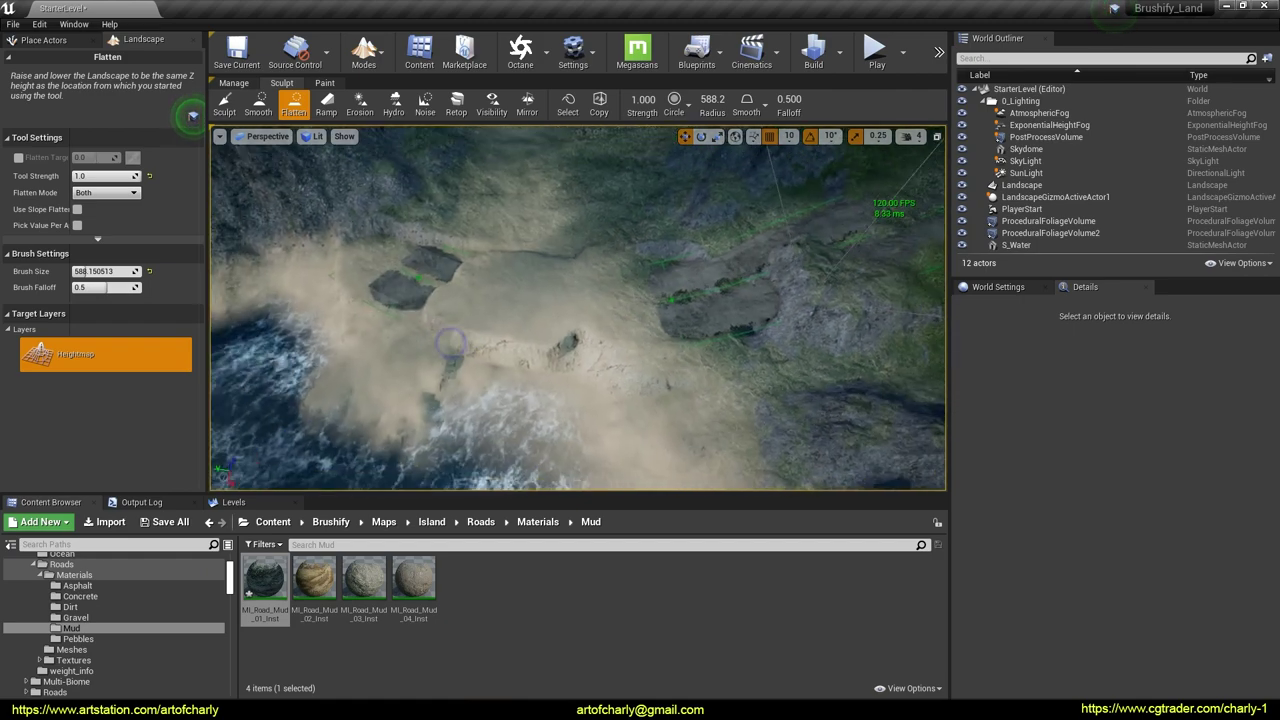
{"action": "left_click_drag", "start_coordinate": [601, 305], "coordinate": [354, 288]}
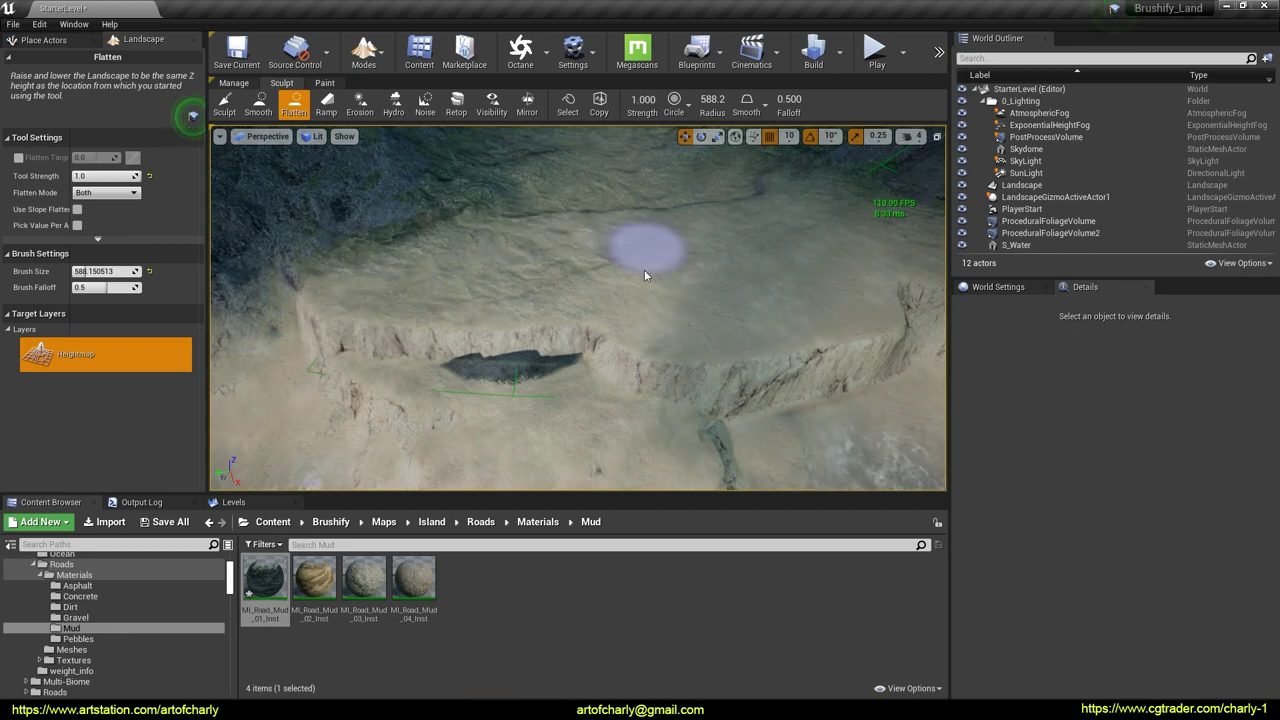
{"action": "mouse_move", "coordinate": [644, 274]}
{"action": "left_mouse_down"}
{"action": "mouse_move", "coordinate": [357, 323]}
{"action": "mouse_move", "coordinate": [734, 346]}
{"action": "left_mouse_up"}
{"action": "mouse_move", "coordinate": [734, 346]}
{"action": "right_mouse_down"}
{"action": "mouse_move", "coordinate": [619, 311]}
{"action": "mouse_move", "coordinate": [556, 348]}
{"action": "right_mouse_up"}
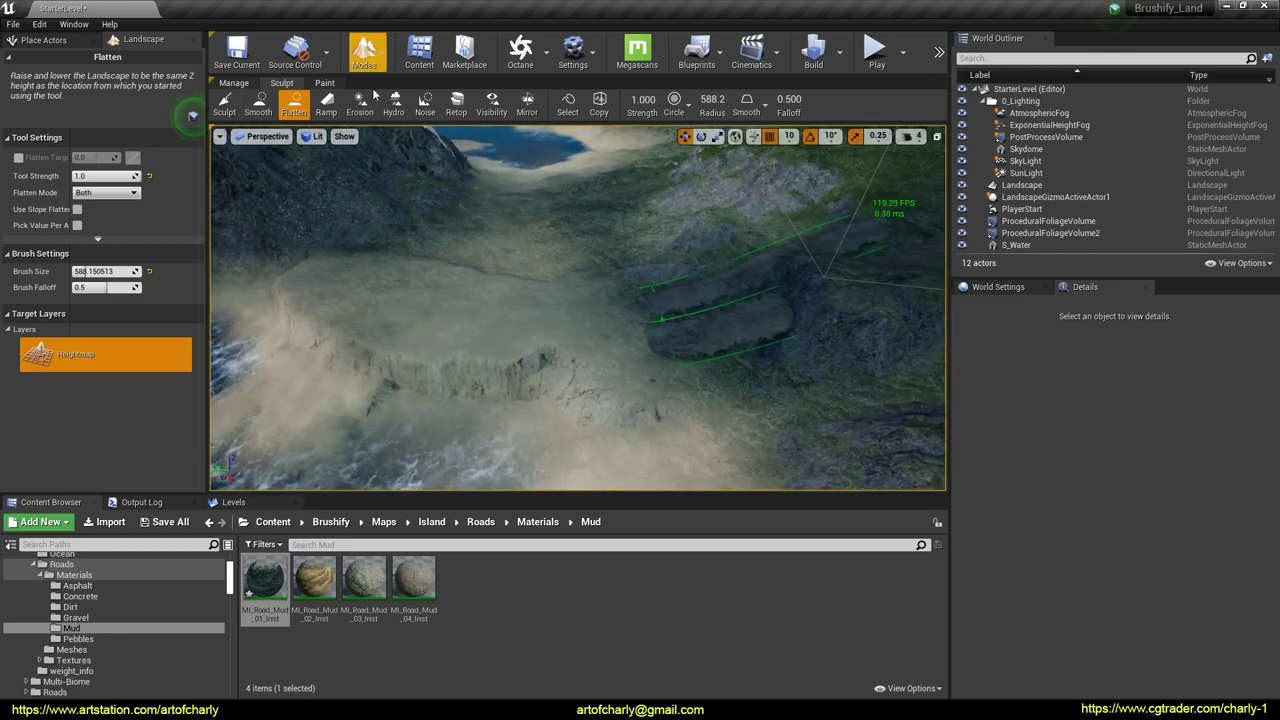
Back in Splines editing, raise a road control point to reshape the carved road
{"action": "left_click", "coordinate": [236, 83]}
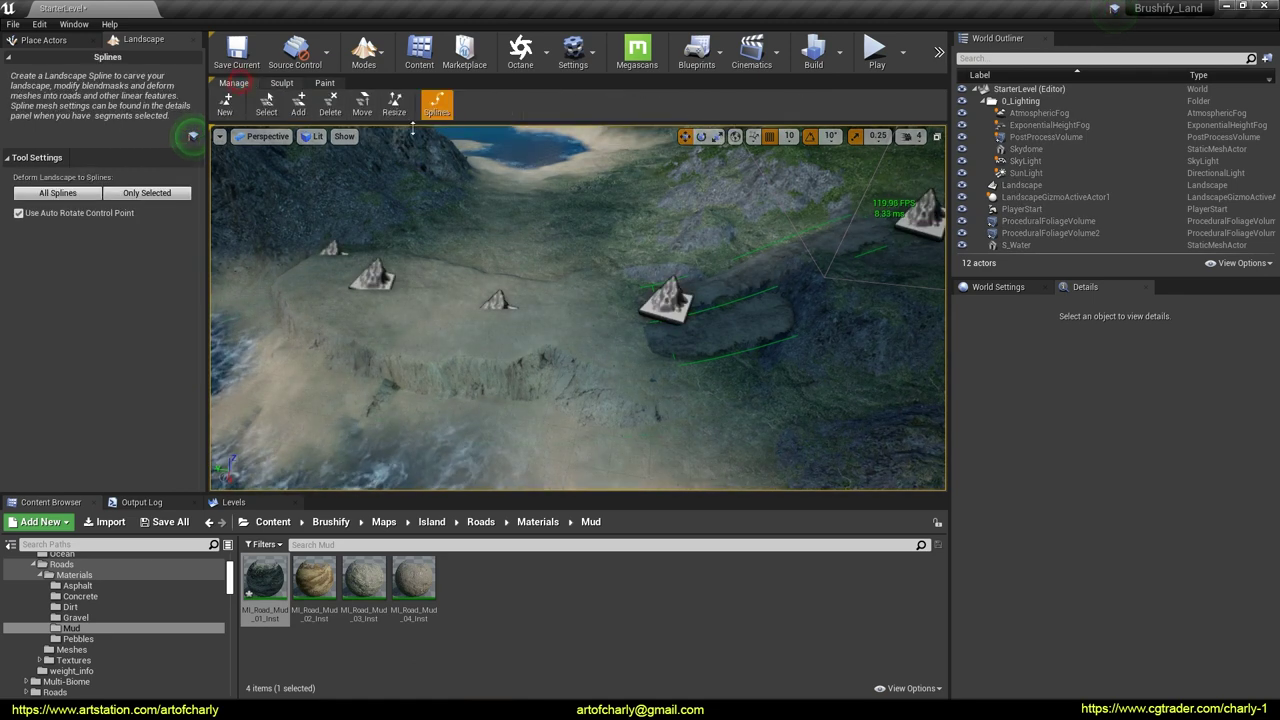
{"action": "left_click", "coordinate": [497, 300]}
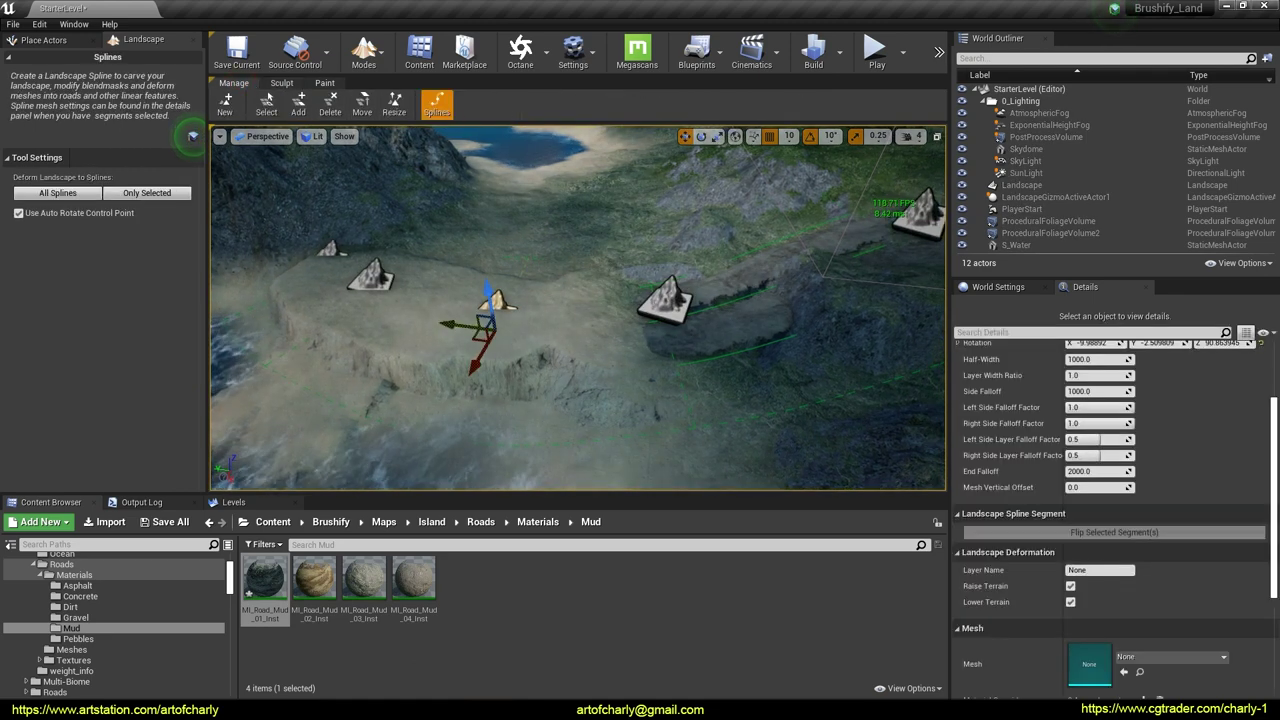
{"action": "left_click_drag", "start_coordinate": [491, 290], "coordinate": [492, 283]}
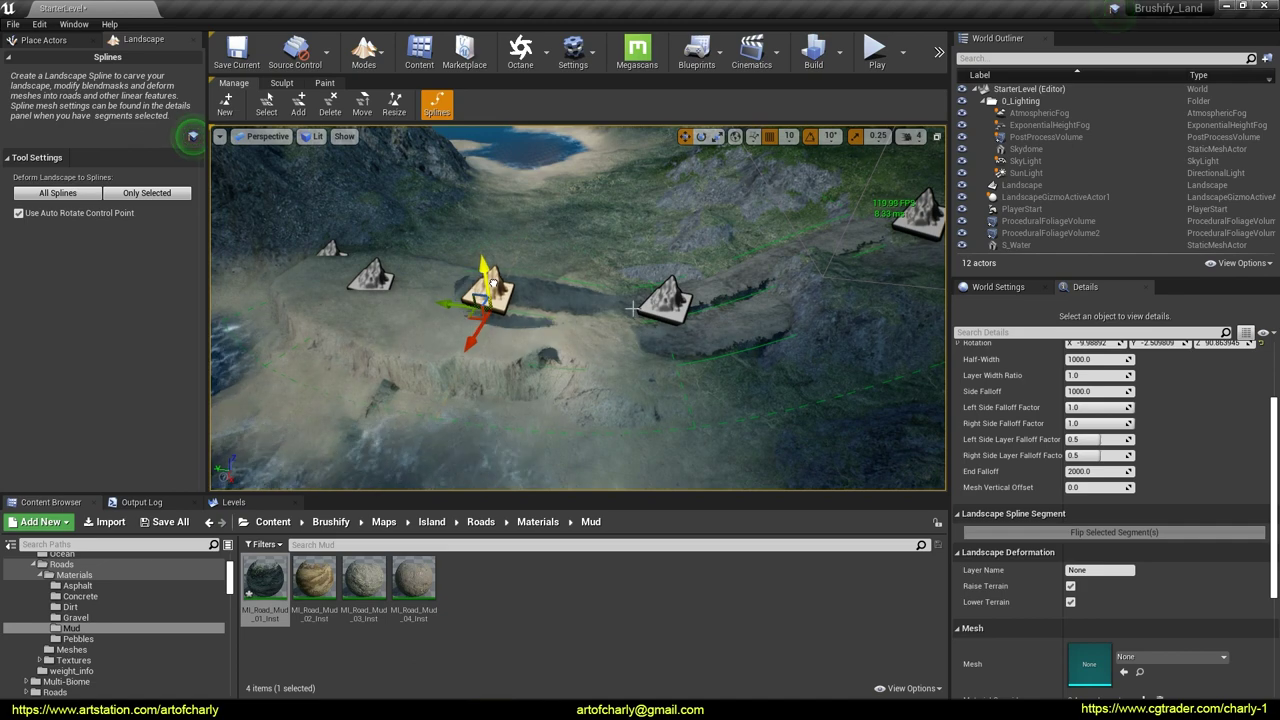
{"action": "left_click_drag", "start_coordinate": [663, 291], "coordinate": [660, 284]}
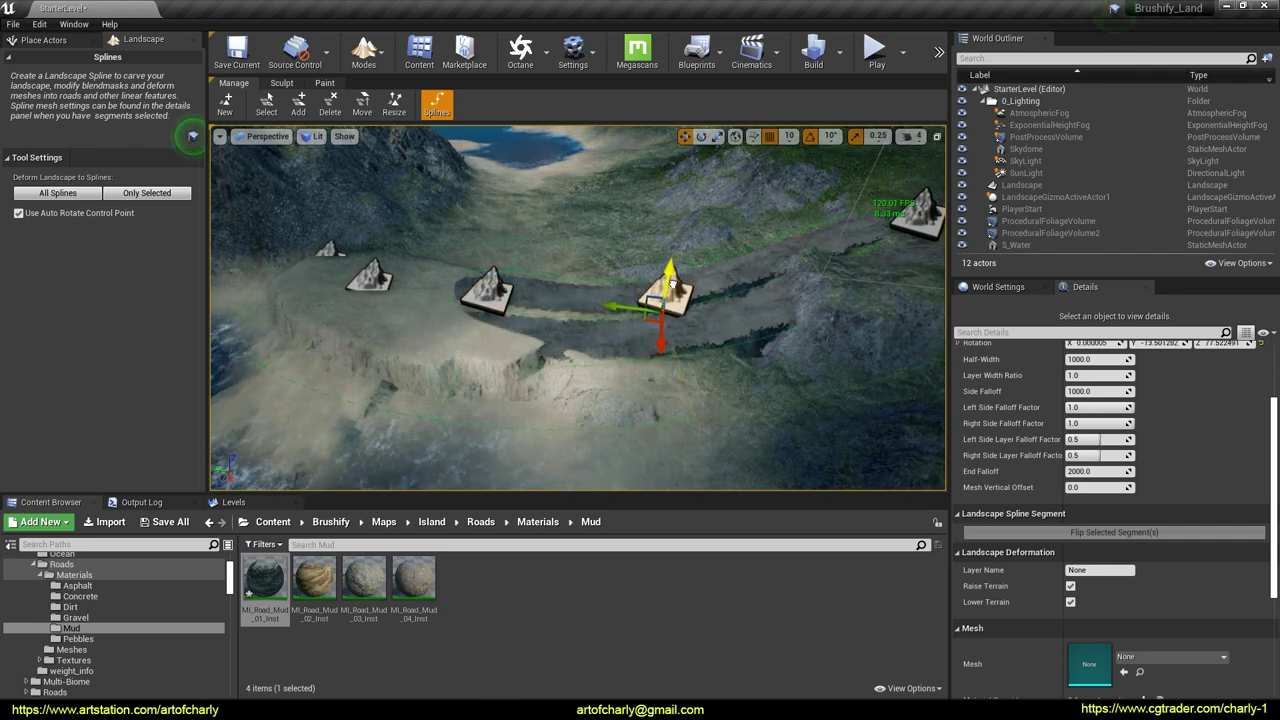
{"action": "right_click_drag", "start_coordinate": [660, 284], "coordinate": [518, 265]}
Lift the middle spline point higher, bank it 10°, and select a road segment
{"action": "left_click", "coordinate": [506, 259]}
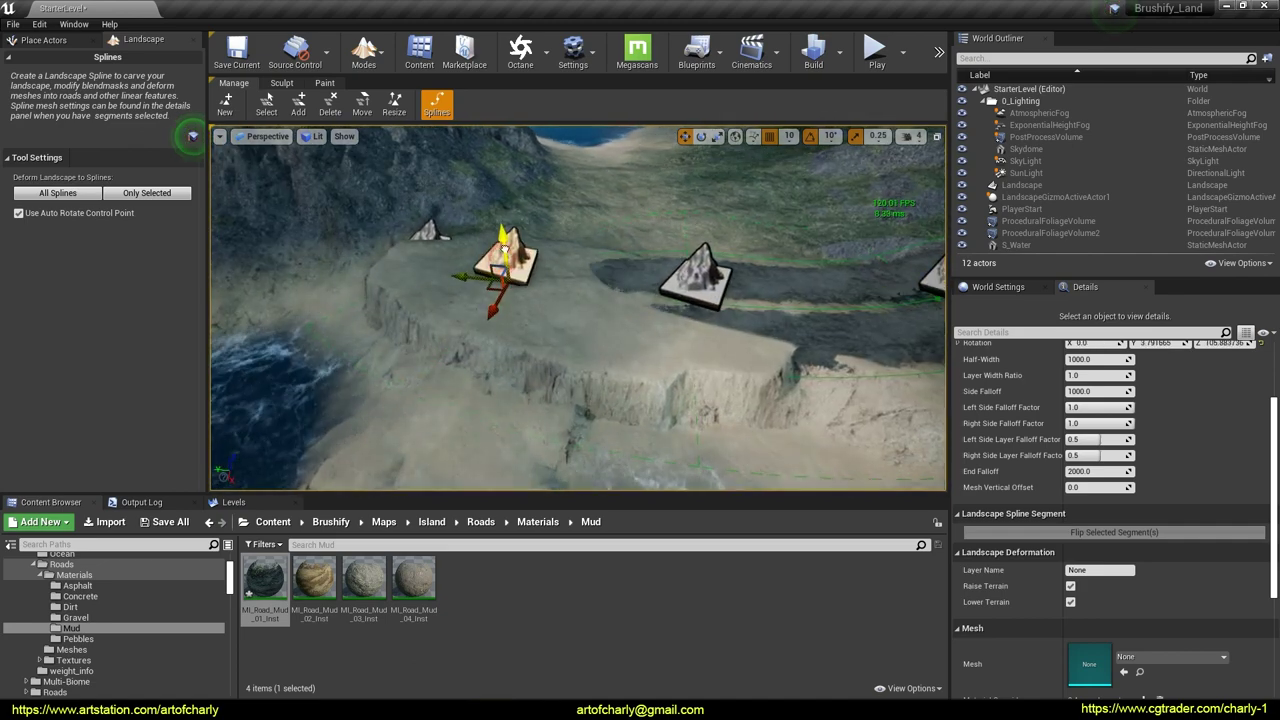
{"action": "left_click_drag", "start_coordinate": [503, 248], "coordinate": [507, 239]}
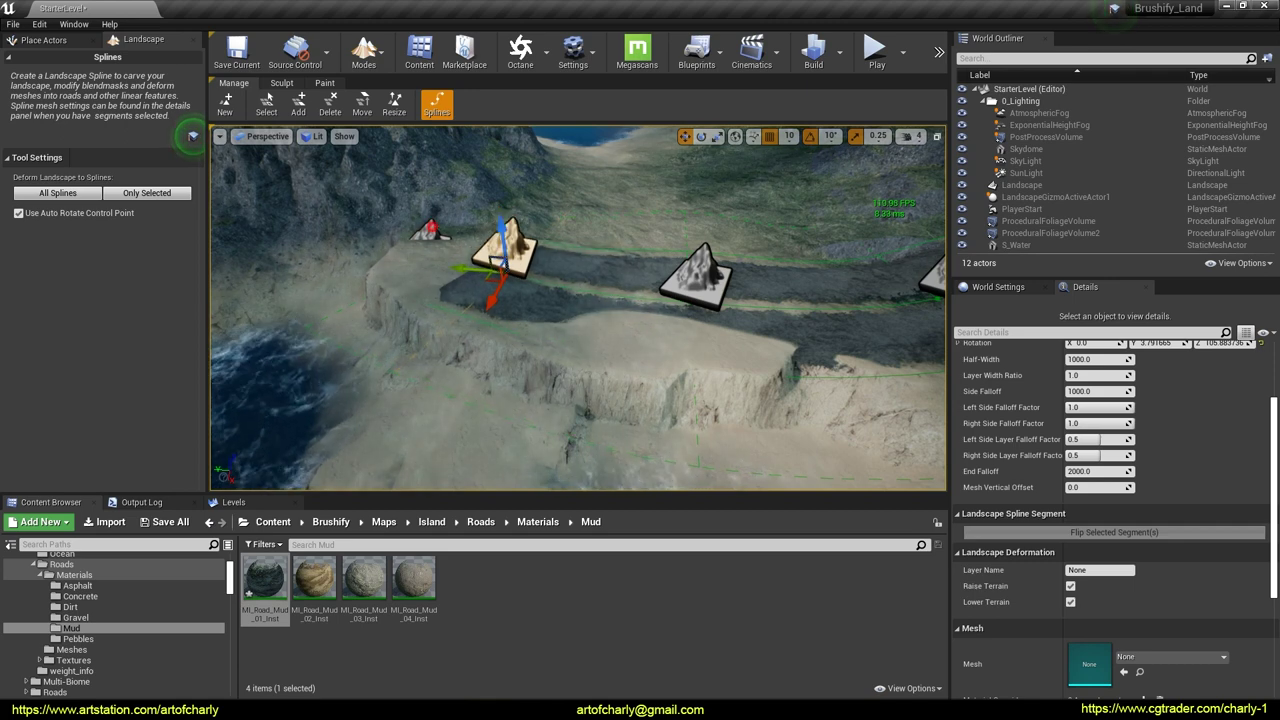
{"action": "right_click_drag", "start_coordinate": [395, 230], "coordinate": [410, 228]}
{"action": "left_click_drag", "start_coordinate": [406, 240], "coordinate": [395, 210]}
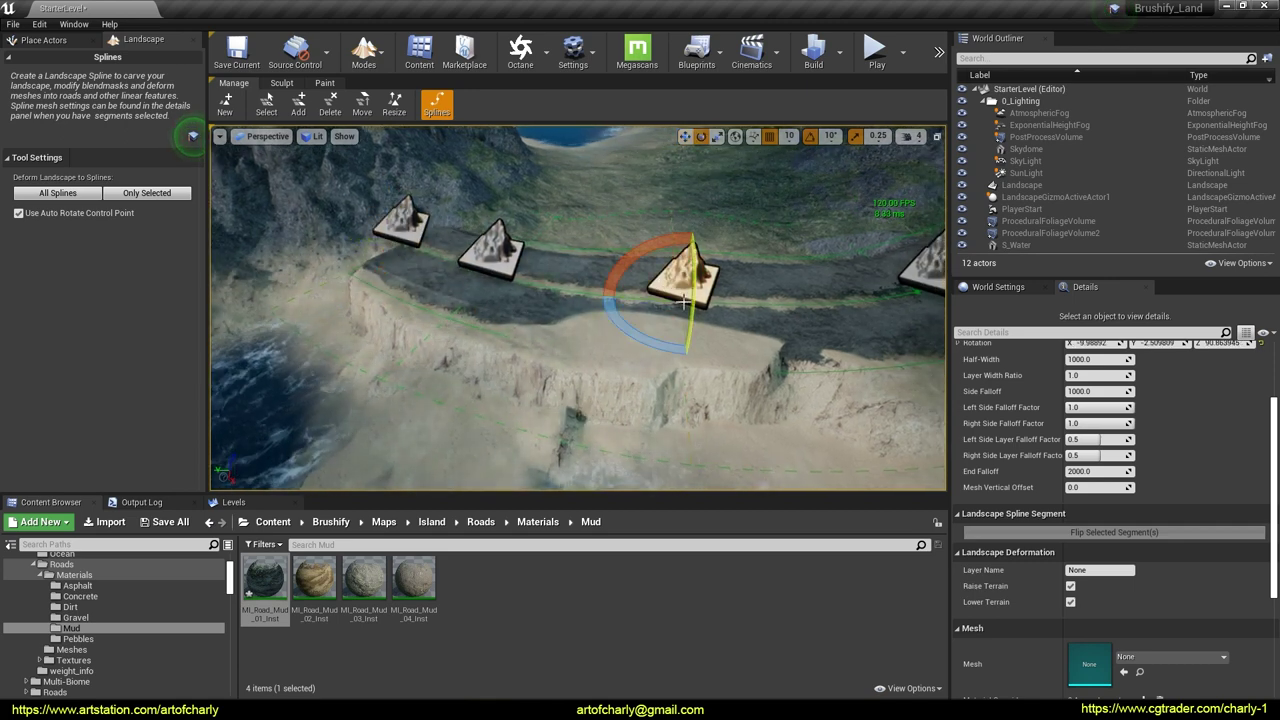
{"action": "left_click_drag", "start_coordinate": [691, 306], "coordinate": [688, 348]}
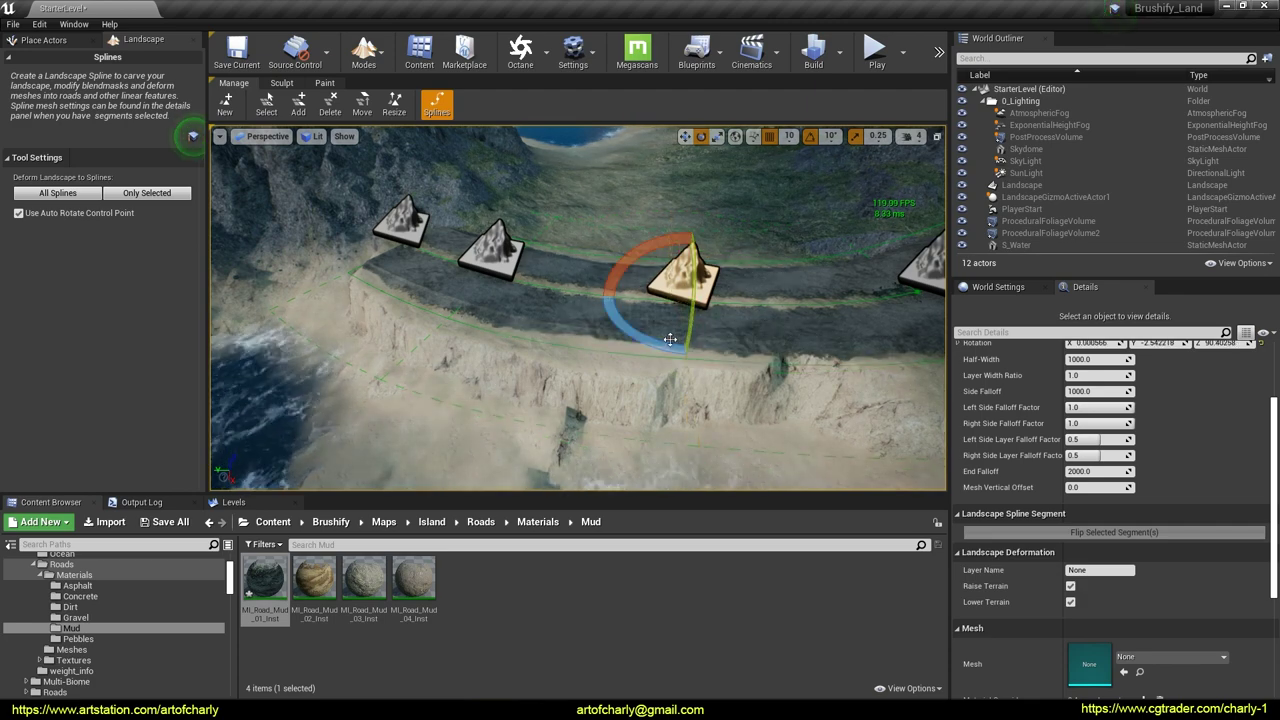
{"action": "mouse_move", "coordinate": [670, 340]}
{"action": "right_mouse_down"}
{"action": "mouse_move", "coordinate": [640, 330]}
{"action": "mouse_move", "coordinate": [670, 340]}
{"action": "mouse_move", "coordinate": [648, 375]}
{"action": "right_mouse_up"}
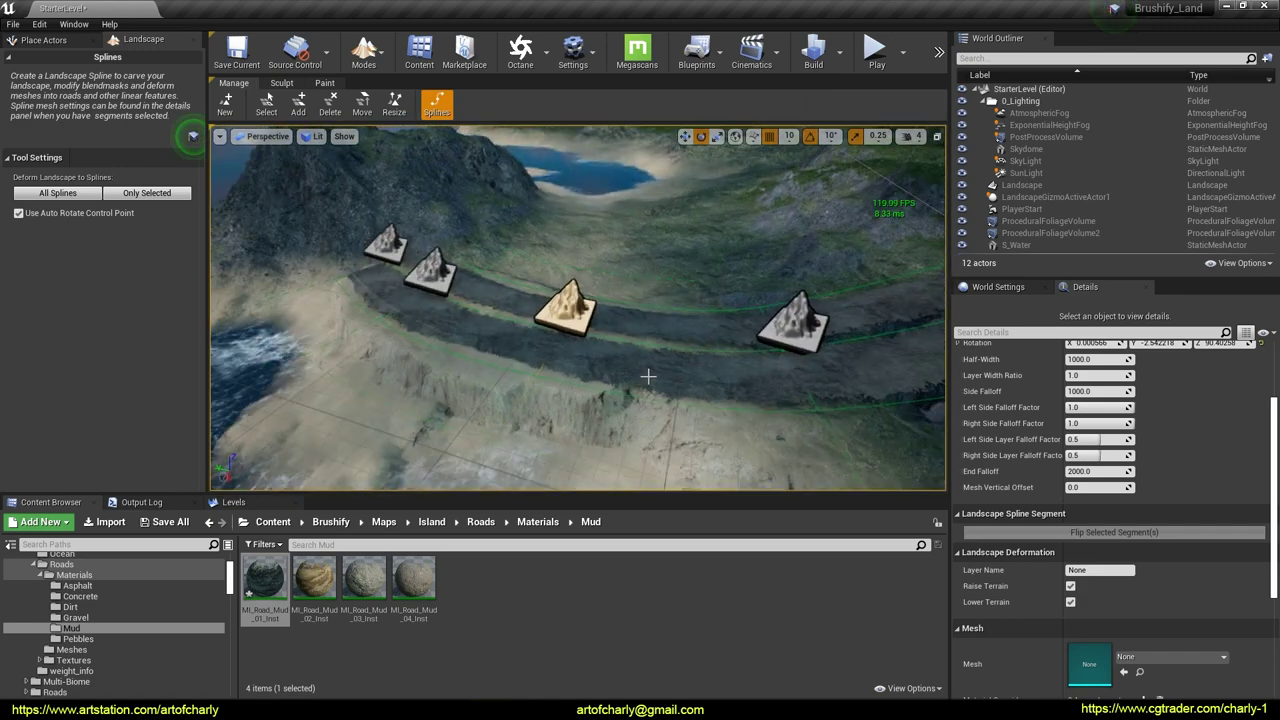
{"action": "left_click", "coordinate": [570, 330]}
{"action": "left_click", "coordinate": [662, 372]}
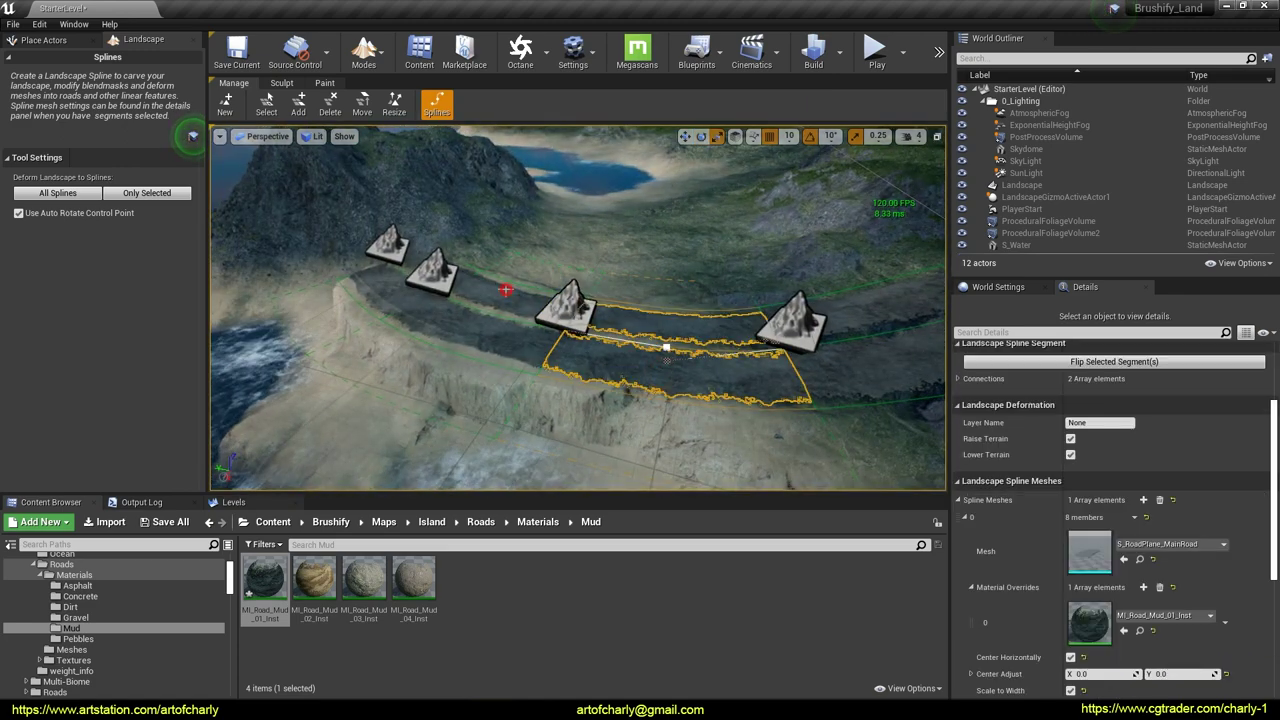
Select the rightmost control point and all connected road segments
{"action": "left_click", "coordinate": [790, 320]}
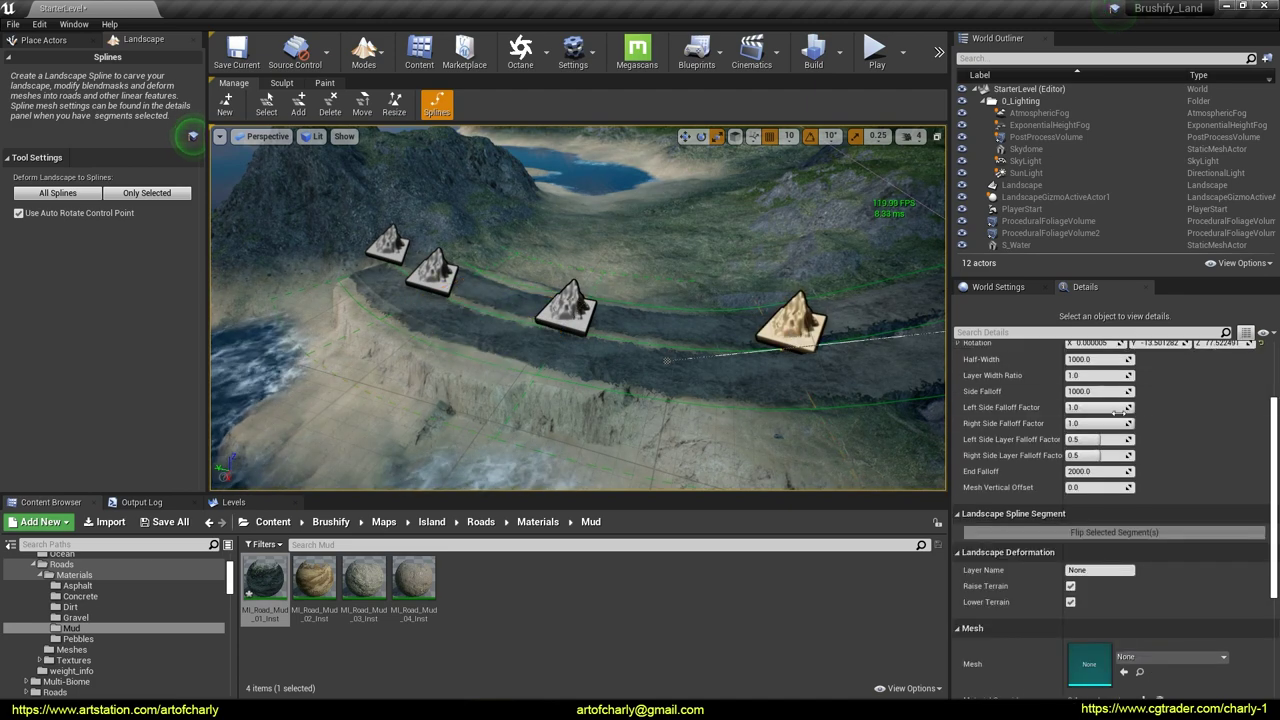
{"action": "left_click_drag", "start_coordinate": [1273, 497], "coordinate": [1222, 385]}
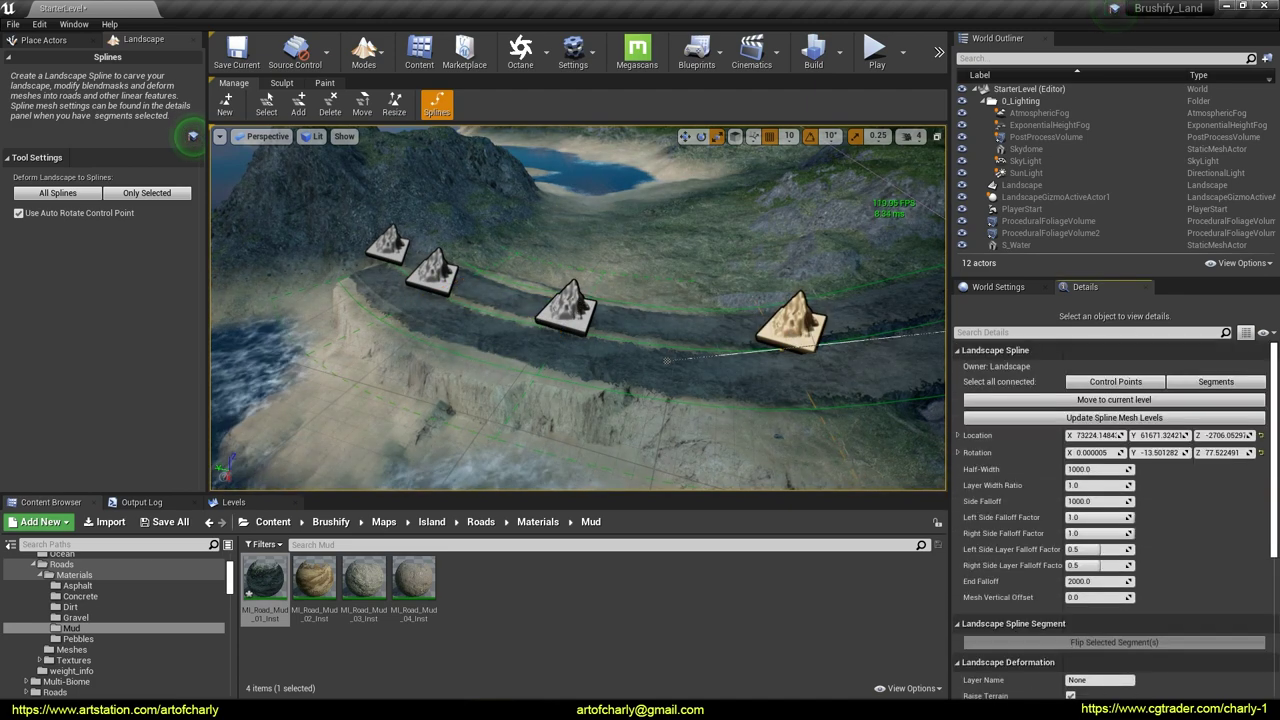
{"action": "left_click", "coordinate": [1217, 382]}
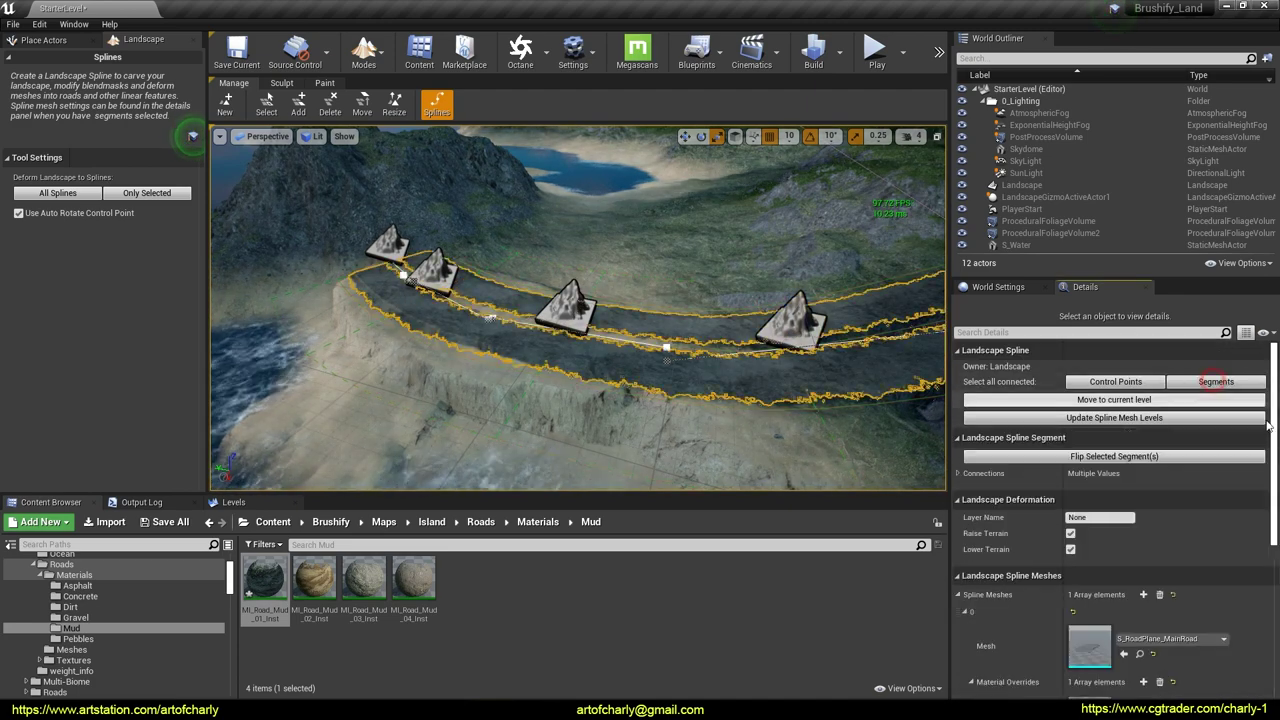
{"action": "left_click_drag", "start_coordinate": [1275, 412], "coordinate": [1275, 529]}
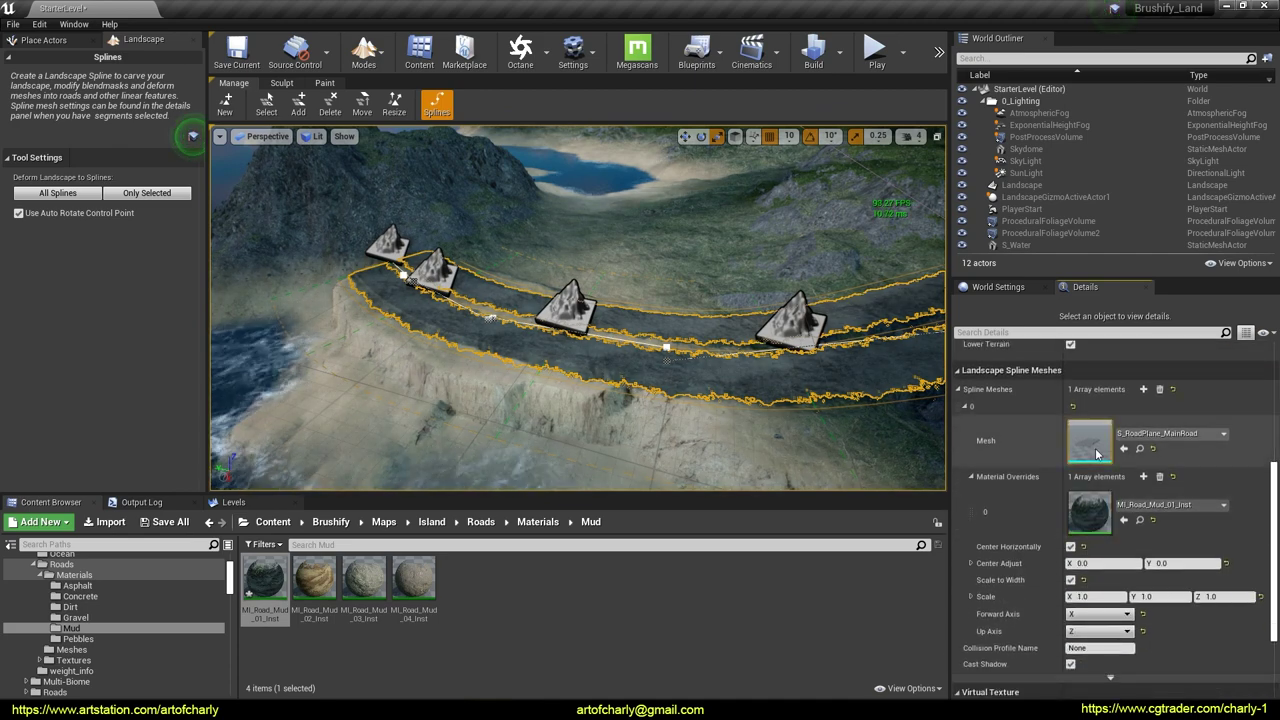
Set the road mesh to S_RoadPlane_Mainroad_Thin and open MI_Road_Mud_01_Inst for editing
{"action": "left_click", "coordinate": [480, 521]}
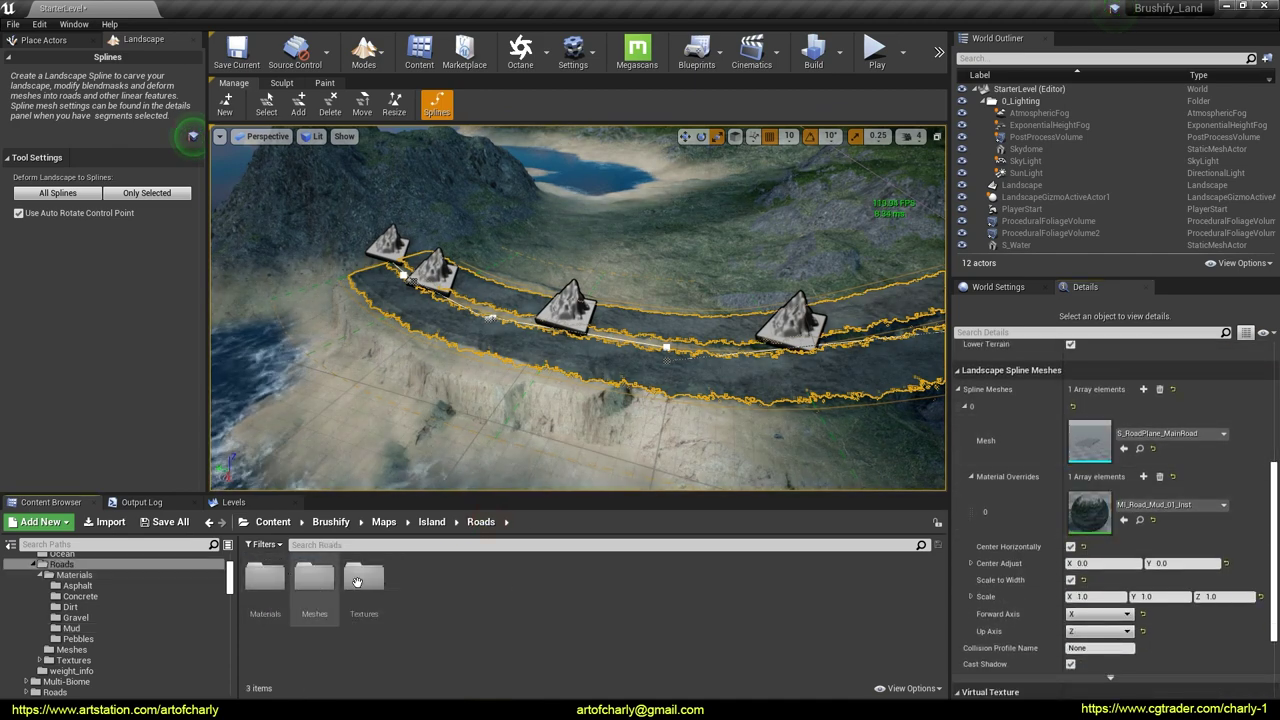
{"action": "double_click", "coordinate": [314, 580]}
{"action": "mouse_move", "coordinate": [265, 585]}
{"action": "left_mouse_down"}
{"action": "mouse_move", "coordinate": [913, 492]}
{"action": "mouse_move", "coordinate": [1147, 440]}
{"action": "left_mouse_up"}
{"action": "mouse_move", "coordinate": [616, 346]}
{"action": "right_mouse_down"}
{"action": "mouse_move", "coordinate": [640, 346]}
{"action": "mouse_move", "coordinate": [616, 346]}
{"action": "right_mouse_up"}
{"action": "left_click_drag", "start_coordinate": [360, 583], "coordinate": [1090, 440]}
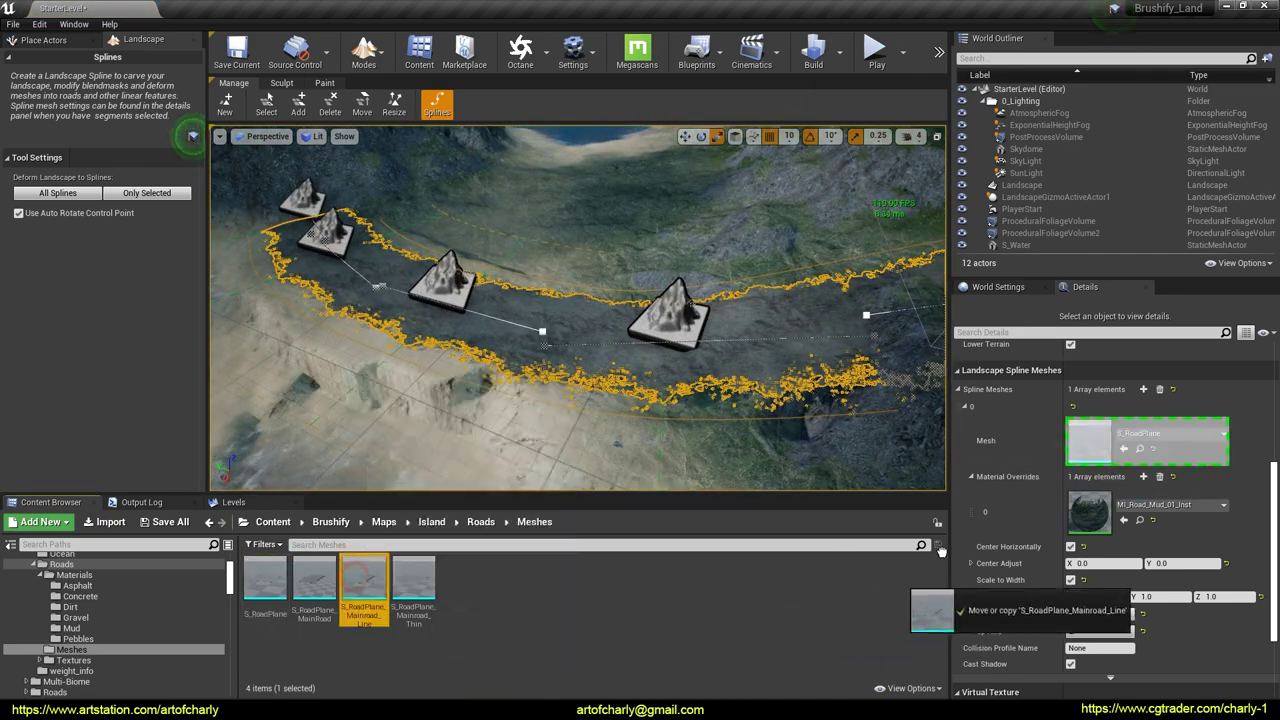
{"action": "left_click_drag", "start_coordinate": [420, 584], "coordinate": [1090, 440]}
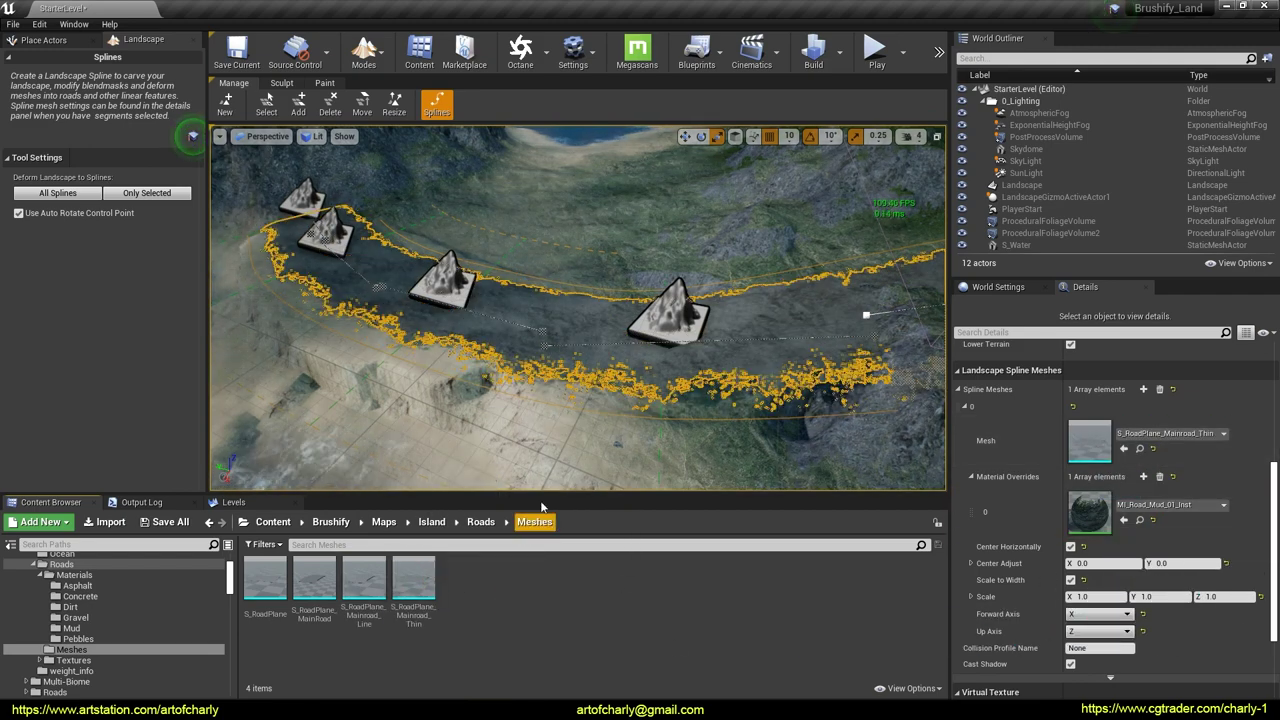
{"action": "double_click", "coordinate": [1089, 511]}
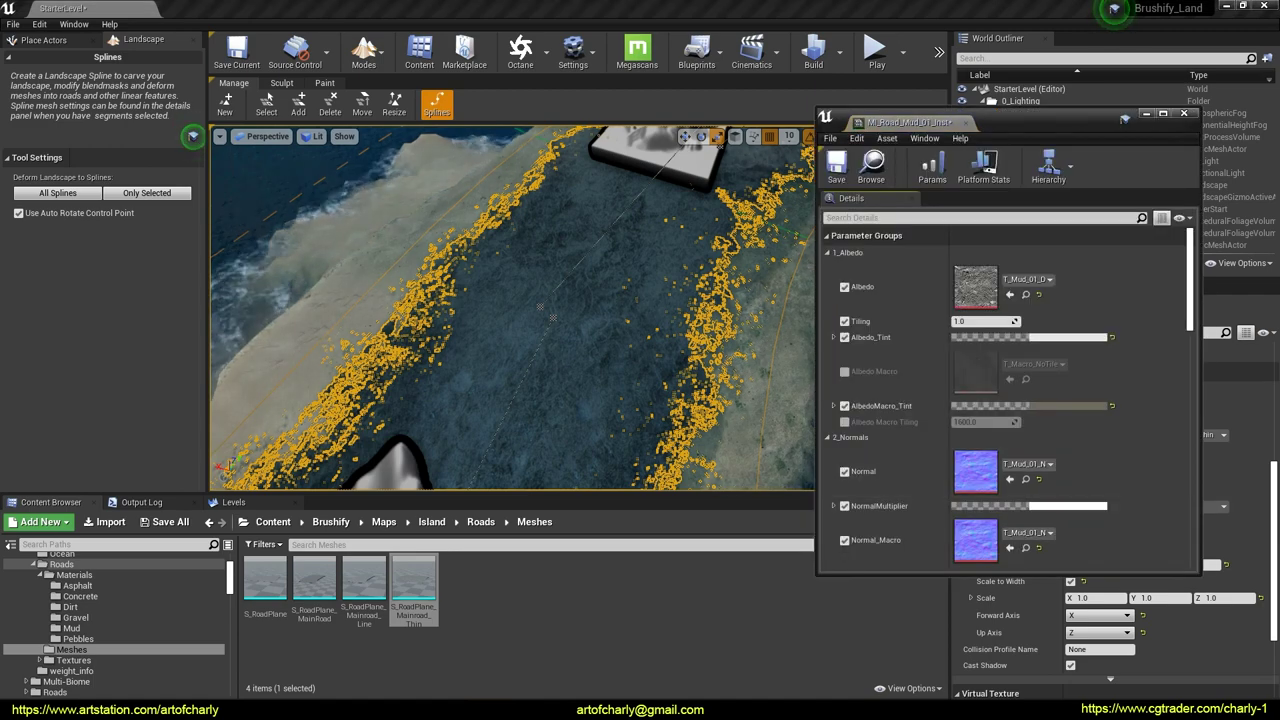
Drag MI_Road_Mud_01_Inst's ObjectBlending Distance up from 19.63 to about 109.44
{"action": "left_click_drag", "start_coordinate": [1189, 290], "coordinate": [1172, 450]}
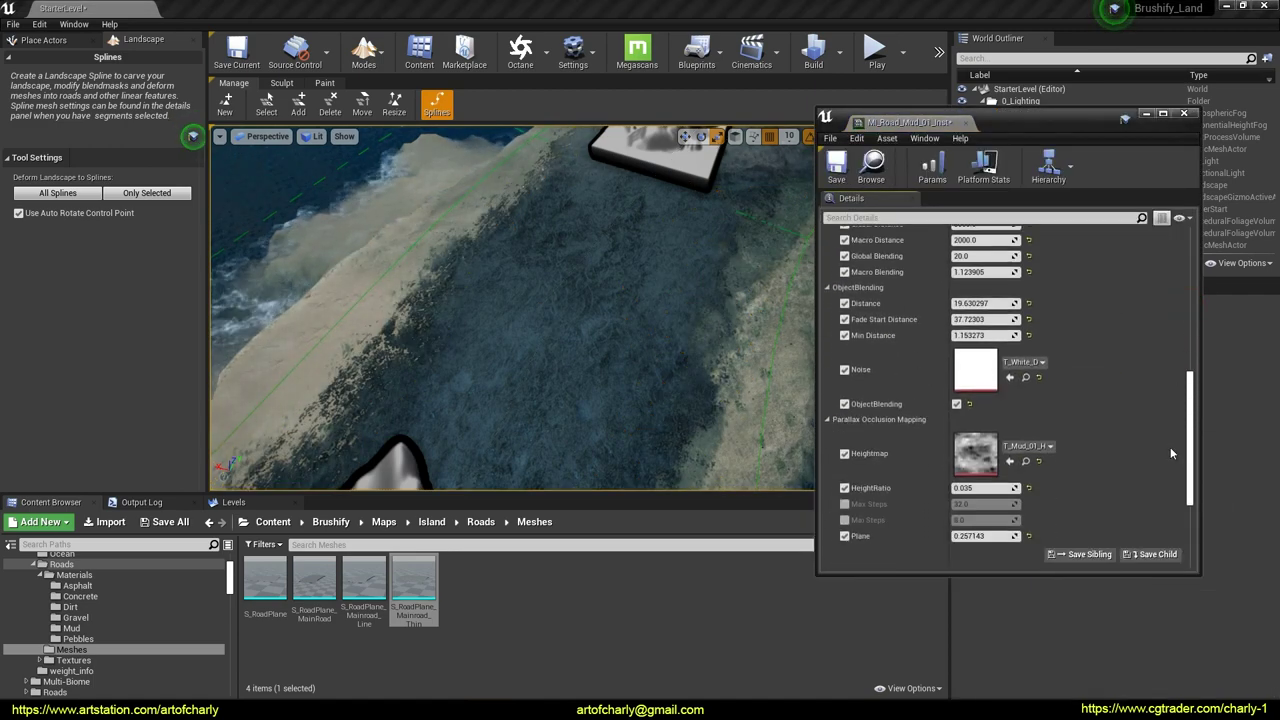
{"action": "scroll", "coordinate": [1168, 447], "scroll_direction": "up", "scroll_amount": 2}
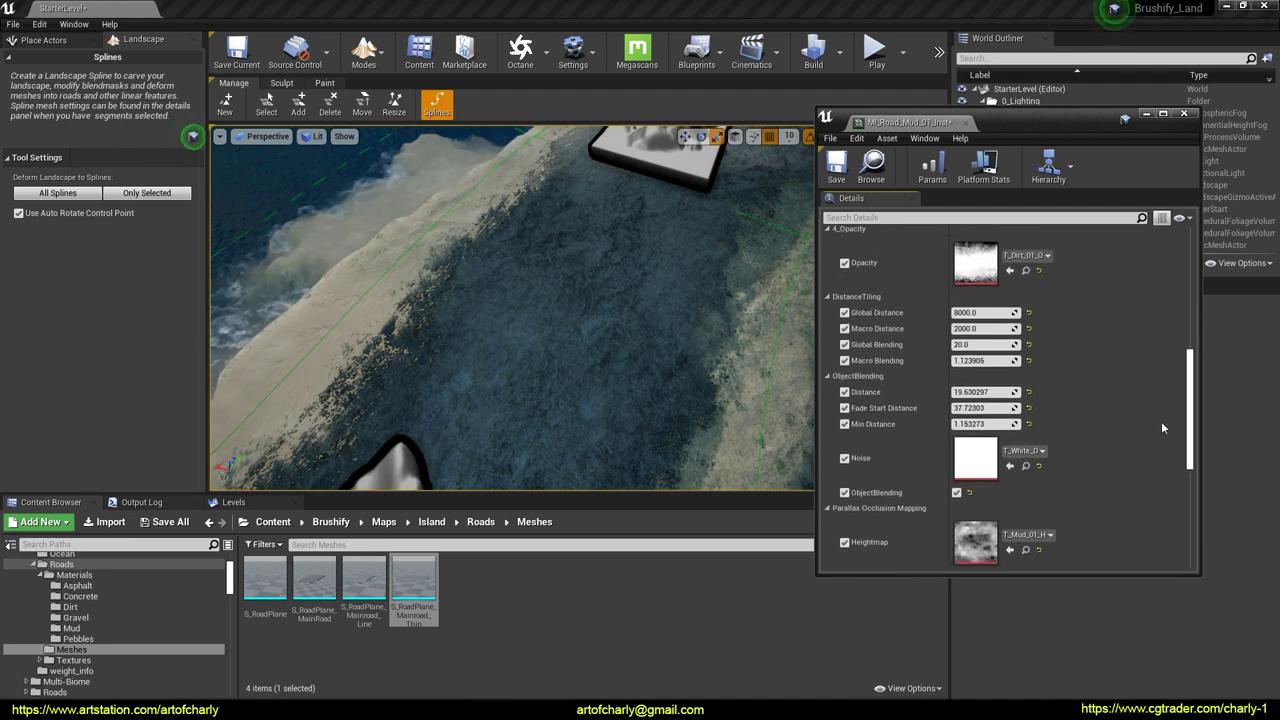
{"action": "mouse_move", "coordinate": [985, 400]}
{"action": "left_mouse_down"}
{"action": "mouse_move", "coordinate": [1060, 400]}
{"action": "mouse_move", "coordinate": [958, 400]}
{"action": "left_mouse_up"}
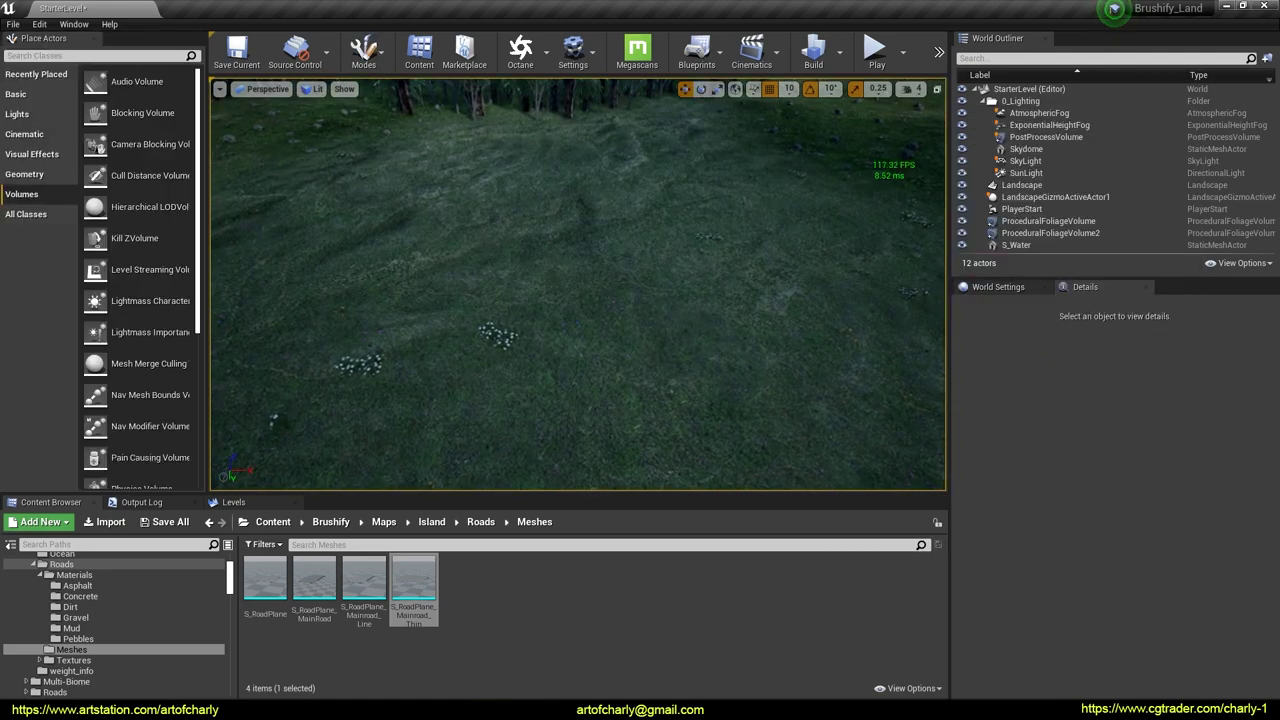
Switch to Landscape mode's Paint tab and scroll to the layer list
{"action": "left_click", "coordinate": [355, 64]}
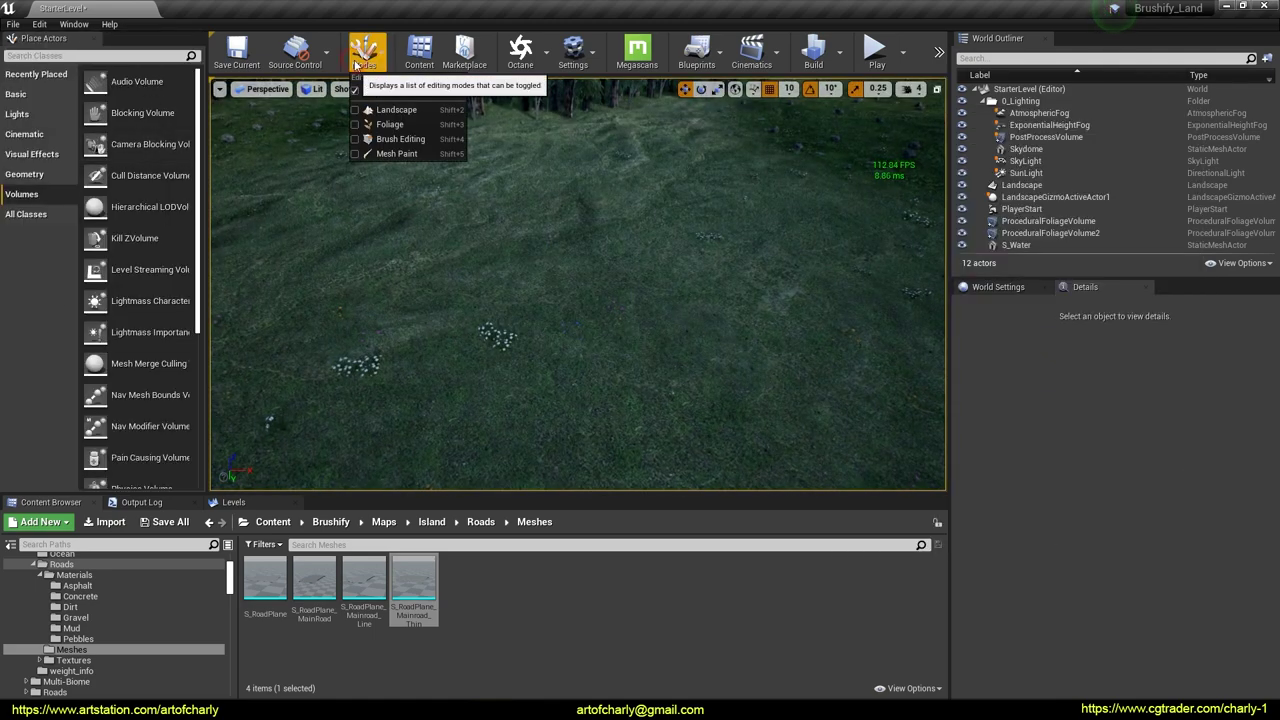
{"action": "left_click", "coordinate": [394, 113]}
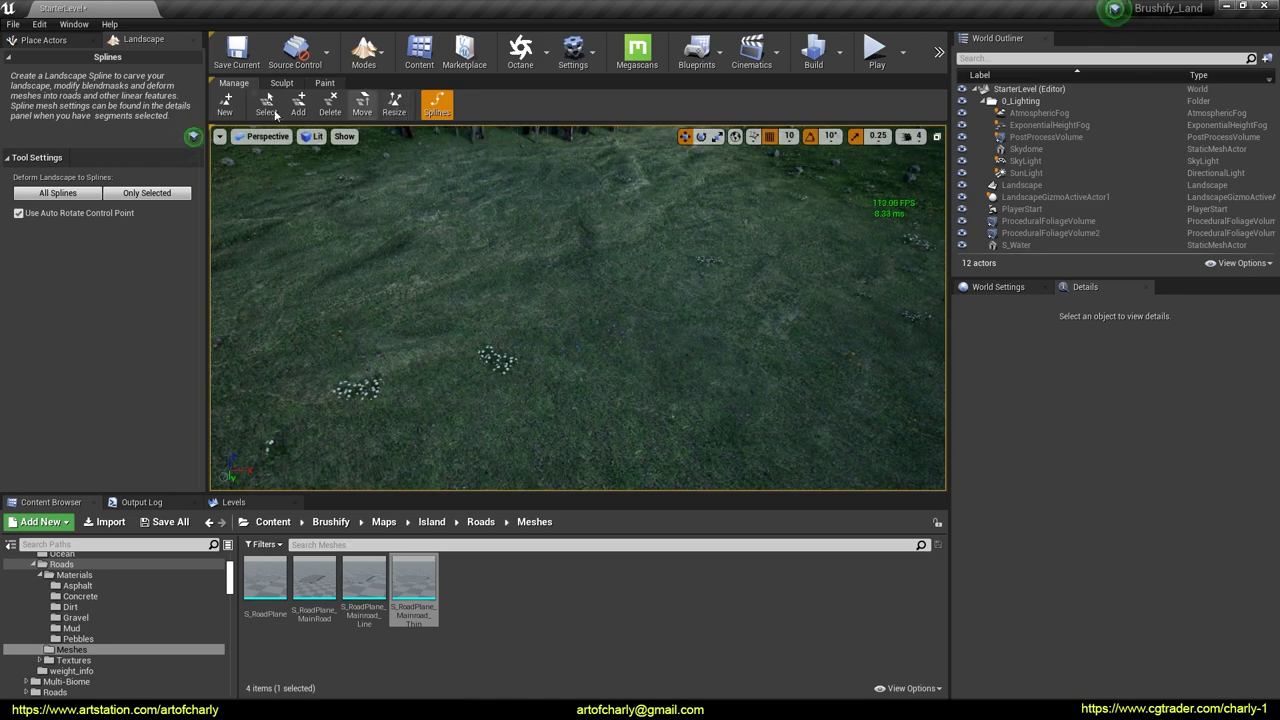
{"action": "left_click", "coordinate": [324, 83]}
{"action": "scroll", "coordinate": [124, 420], "scroll_direction": "down", "scroll_amount": 1}
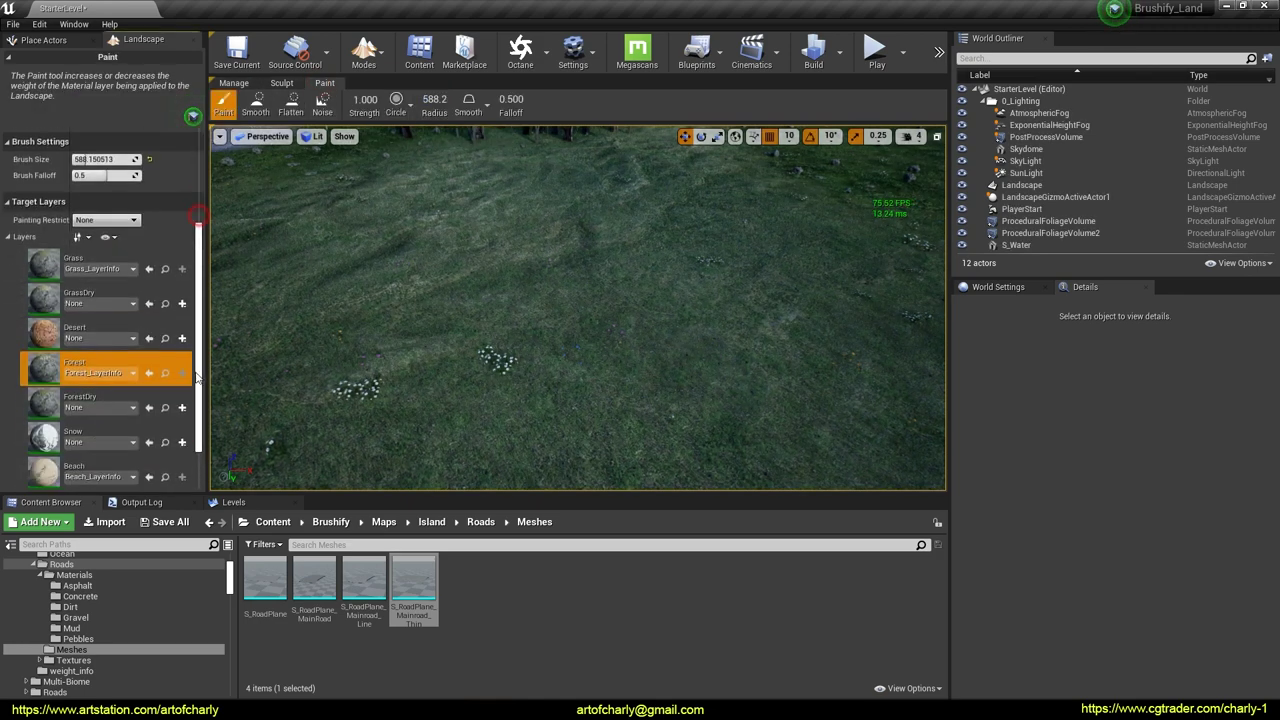
{"action": "scroll", "coordinate": [124, 420], "scroll_direction": "down", "scroll_amount": 3}
Create a weight-blended Puddles_LayerInfo in weight_info and make Puddles the active layer
{"action": "left_click", "coordinate": [110, 402]}
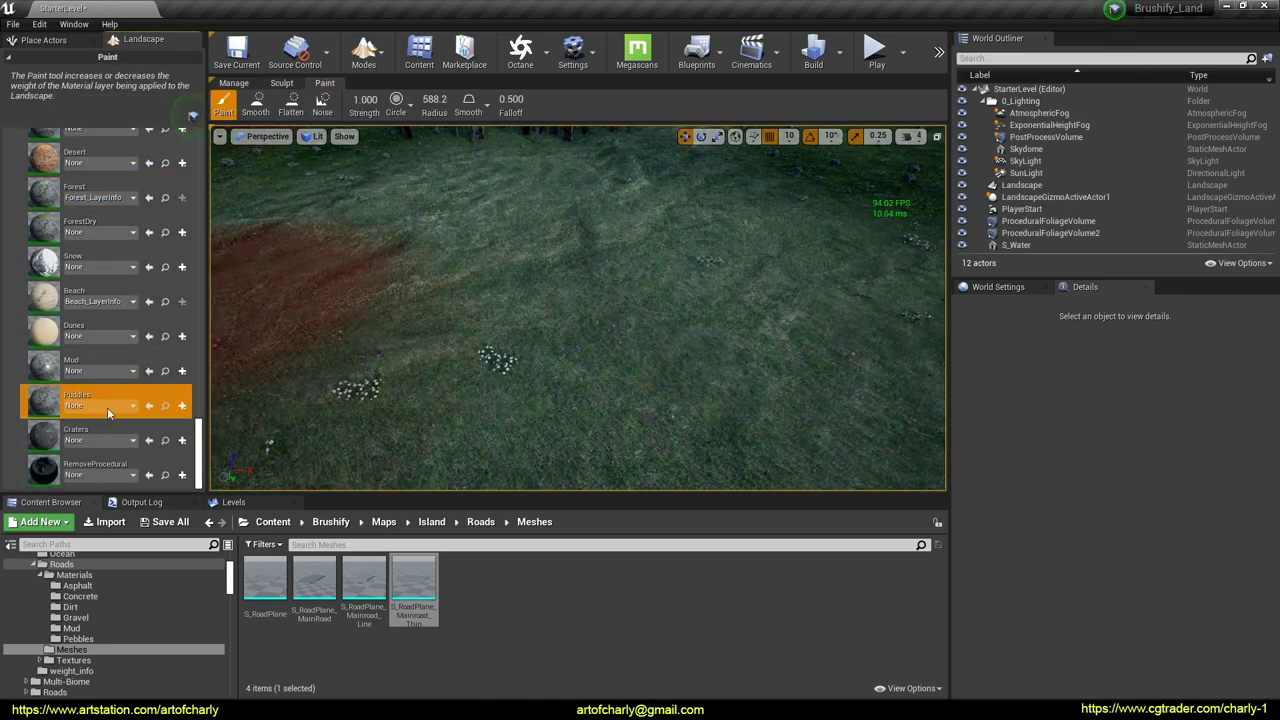
{"action": "left_click", "coordinate": [182, 405]}
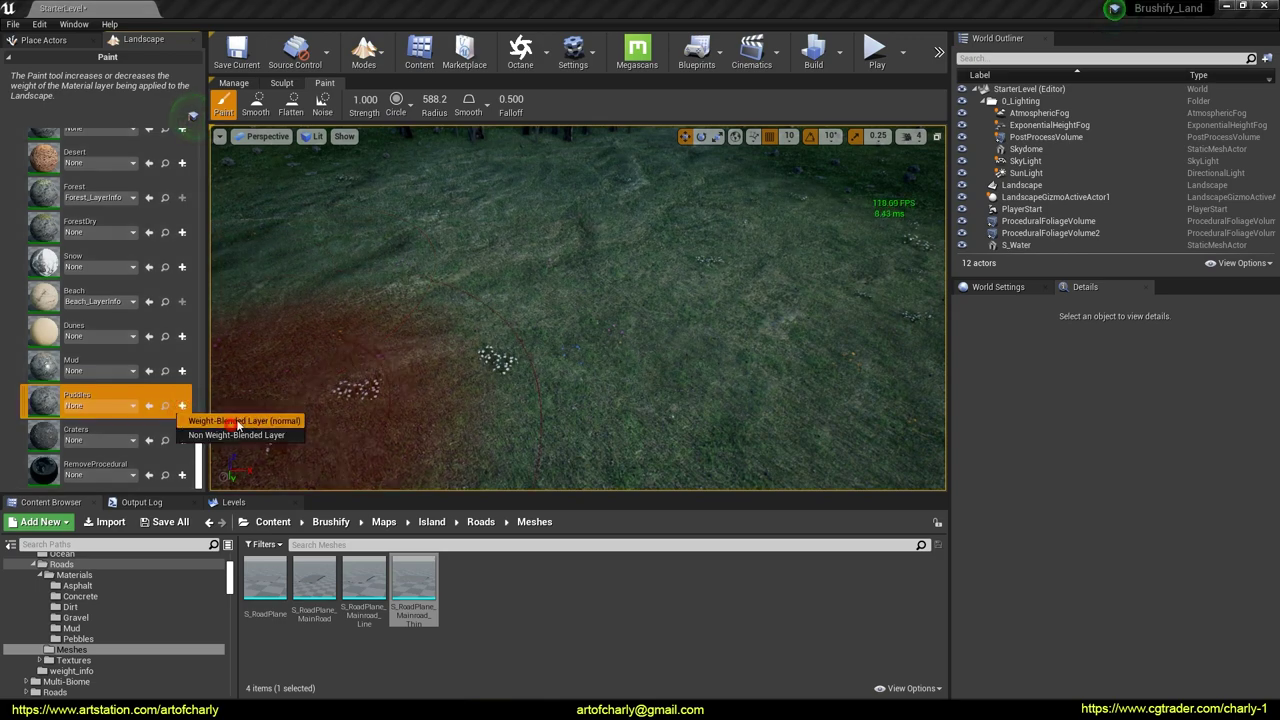
{"action": "left_click", "coordinate": [229, 425]}
{"action": "left_click", "coordinate": [558, 357]}
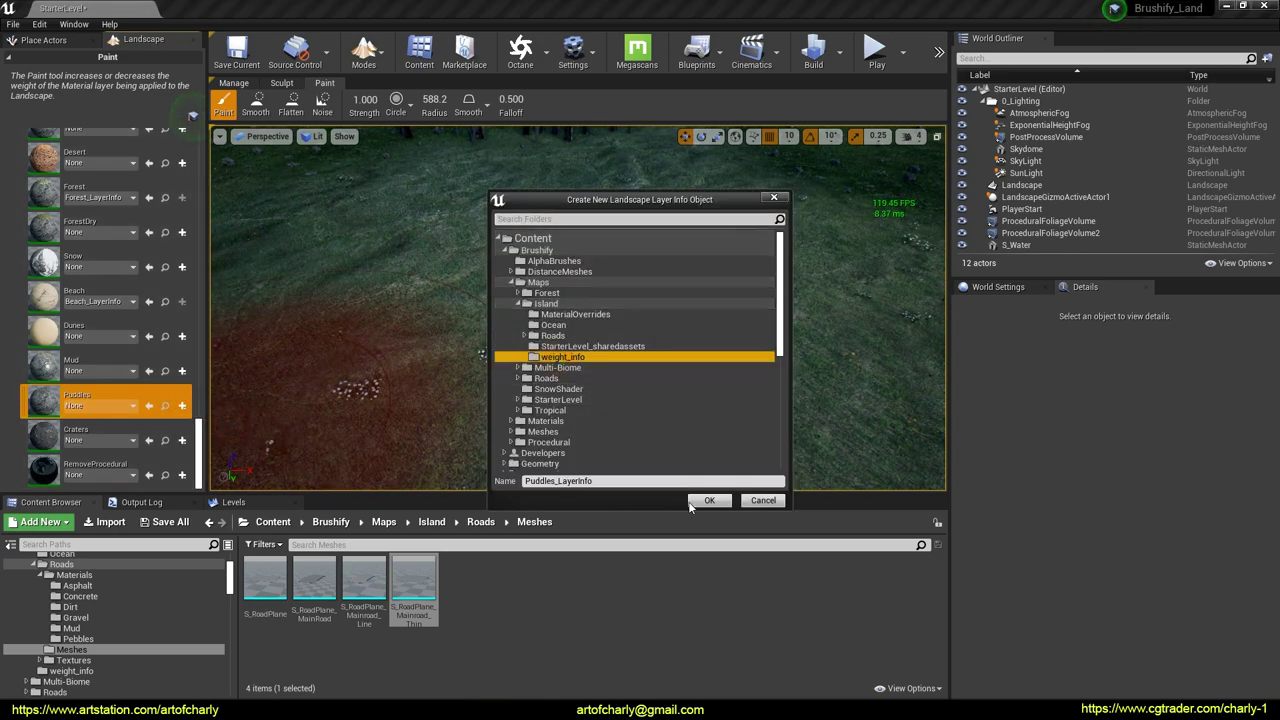
{"action": "left_click", "coordinate": [709, 500]}
{"action": "left_click", "coordinate": [84, 398]}
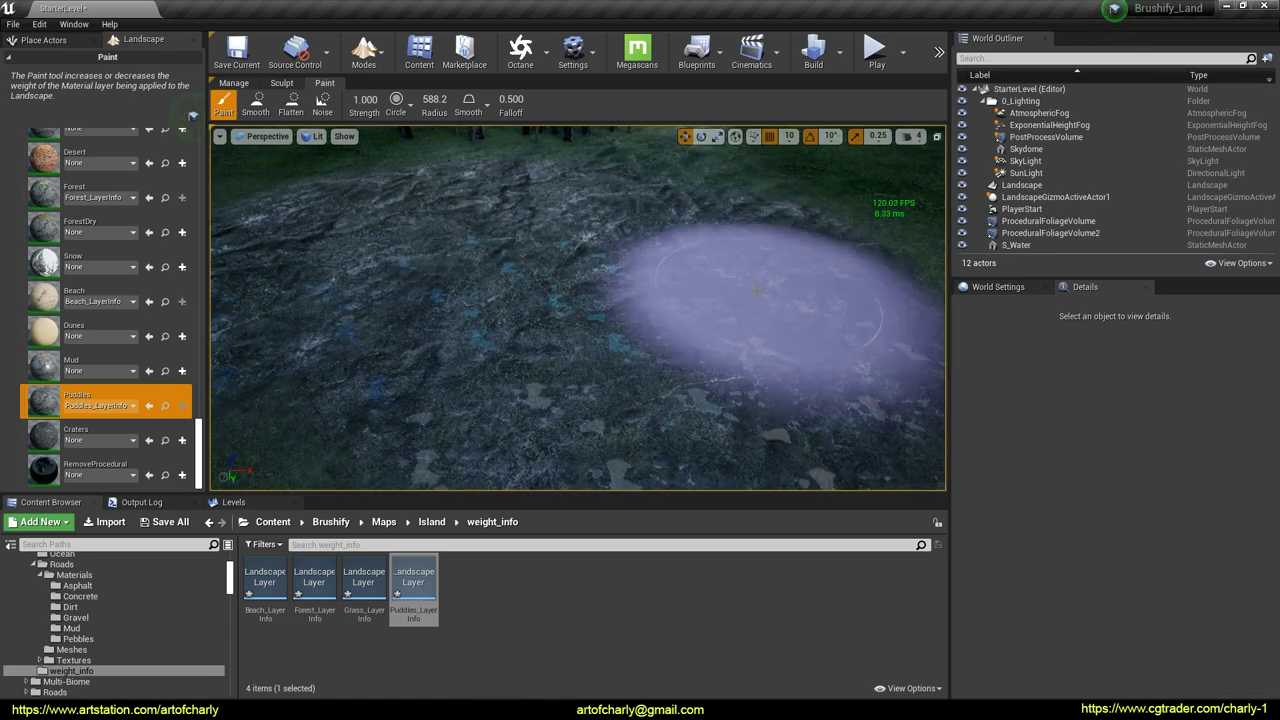
Fly the camera low over the ground to inspect the painted puddles
{"action": "mouse_move", "coordinate": [343, 428]}
{"action": "right_mouse_down"}
{"action": "mouse_move", "coordinate": [400, 380]}
{"action": "mouse_move", "coordinate": [390, 300]}
{"action": "mouse_move", "coordinate": [390, 340]}
{"action": "right_mouse_up"}
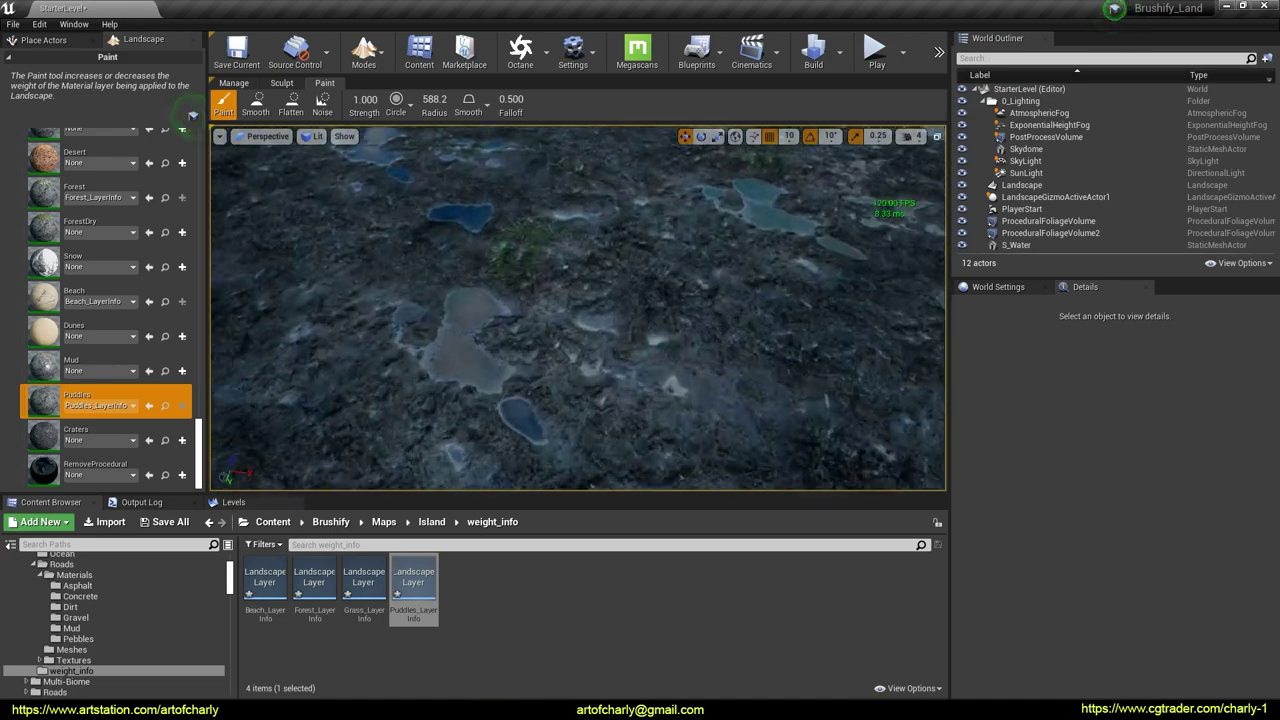
{"action": "mouse_move", "coordinate": [390, 340]}
{"action": "right_mouse_down"}
{"action": "mouse_move", "coordinate": [390, 260]}
{"action": "mouse_move", "coordinate": [390, 340]}
{"action": "mouse_move", "coordinate": [390, 280]}
{"action": "mouse_move", "coordinate": [390, 300]}
{"action": "right_mouse_up"}
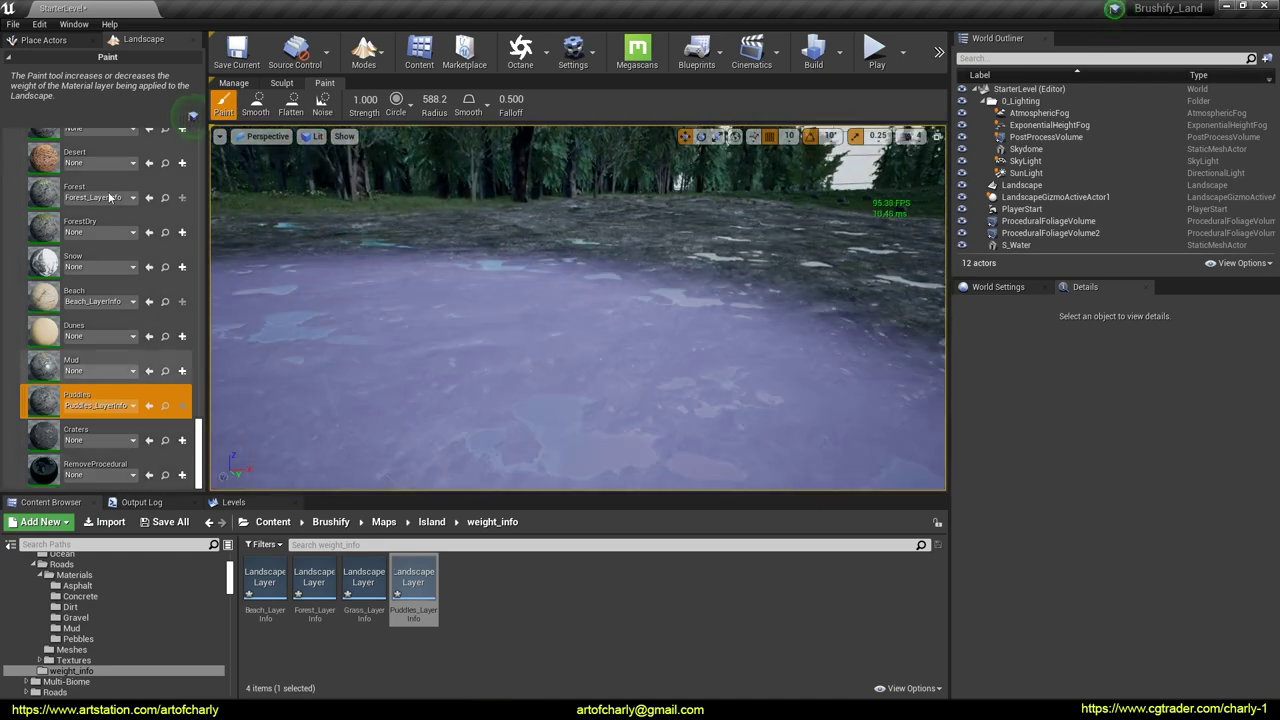
Open the Landscape's MI_Landscape material instance and tick Enable Tessellation
{"action": "left_click", "coordinate": [1021, 185]}
{"action": "double_click", "coordinate": [1090, 582]}
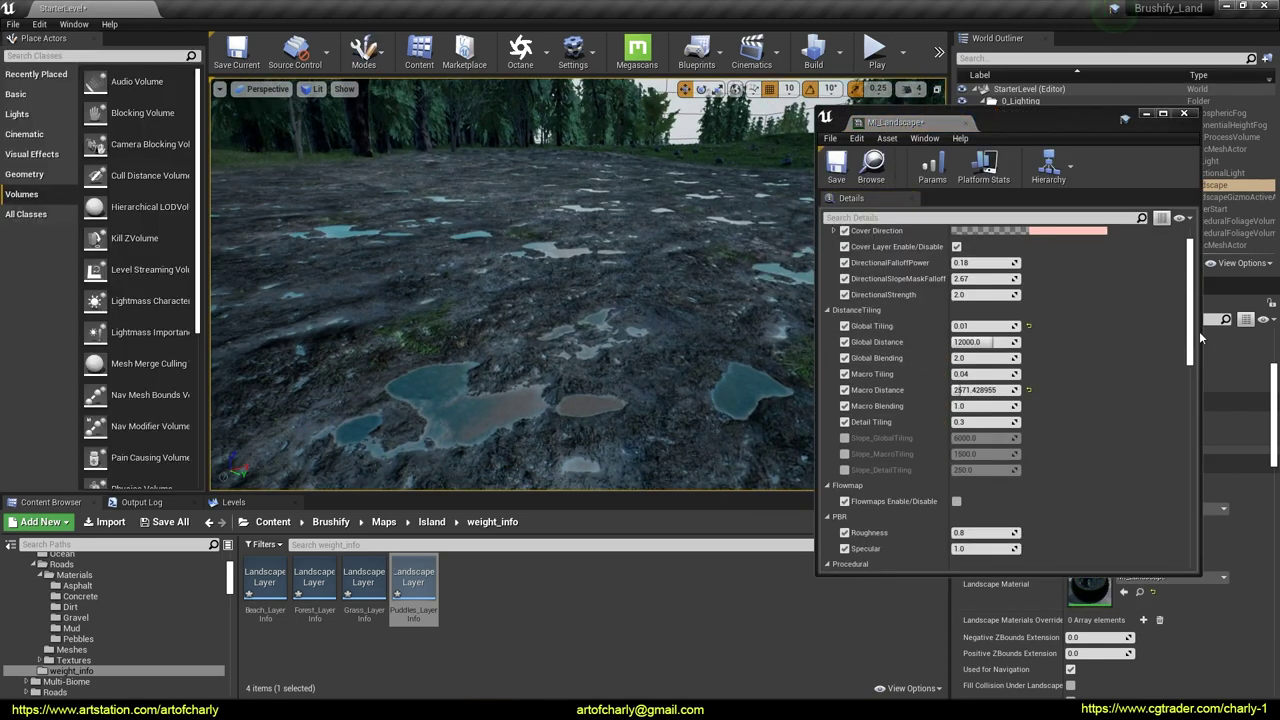
{"action": "left_click_drag", "start_coordinate": [1192, 320], "coordinate": [1190, 428]}
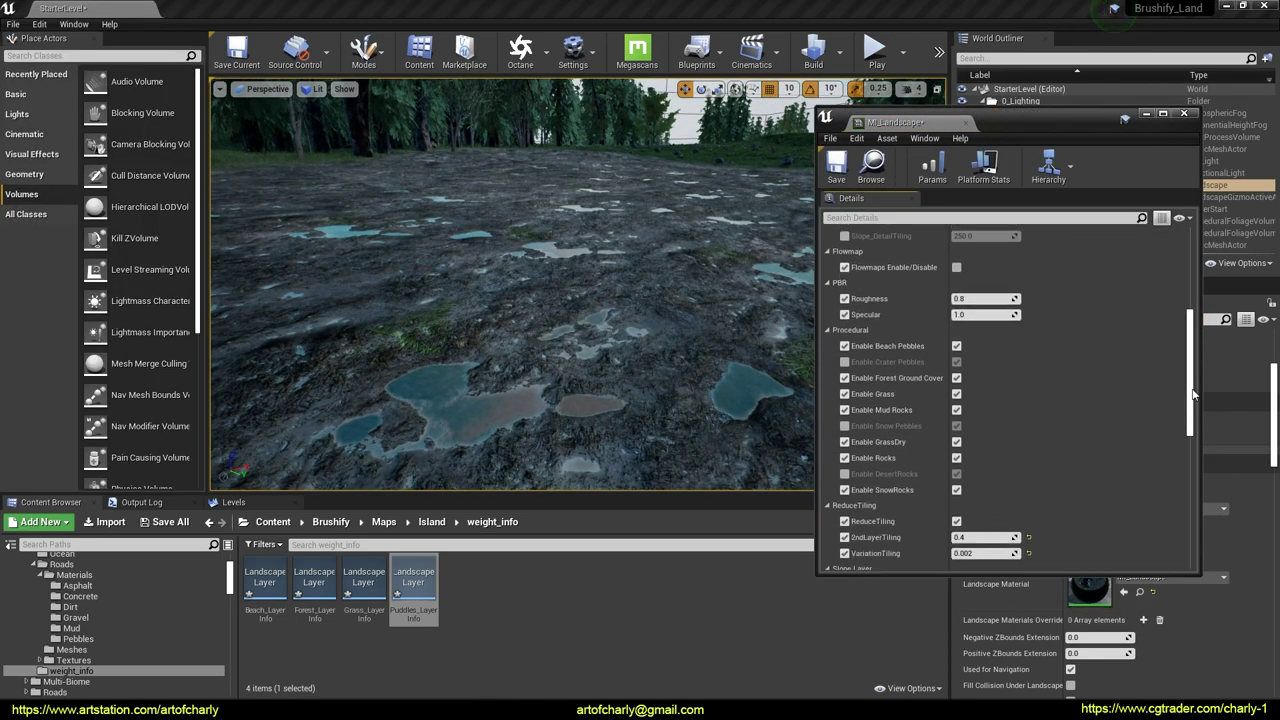
{"action": "scroll", "coordinate": [1015, 391], "scroll_direction": "down", "scroll_amount": 5}
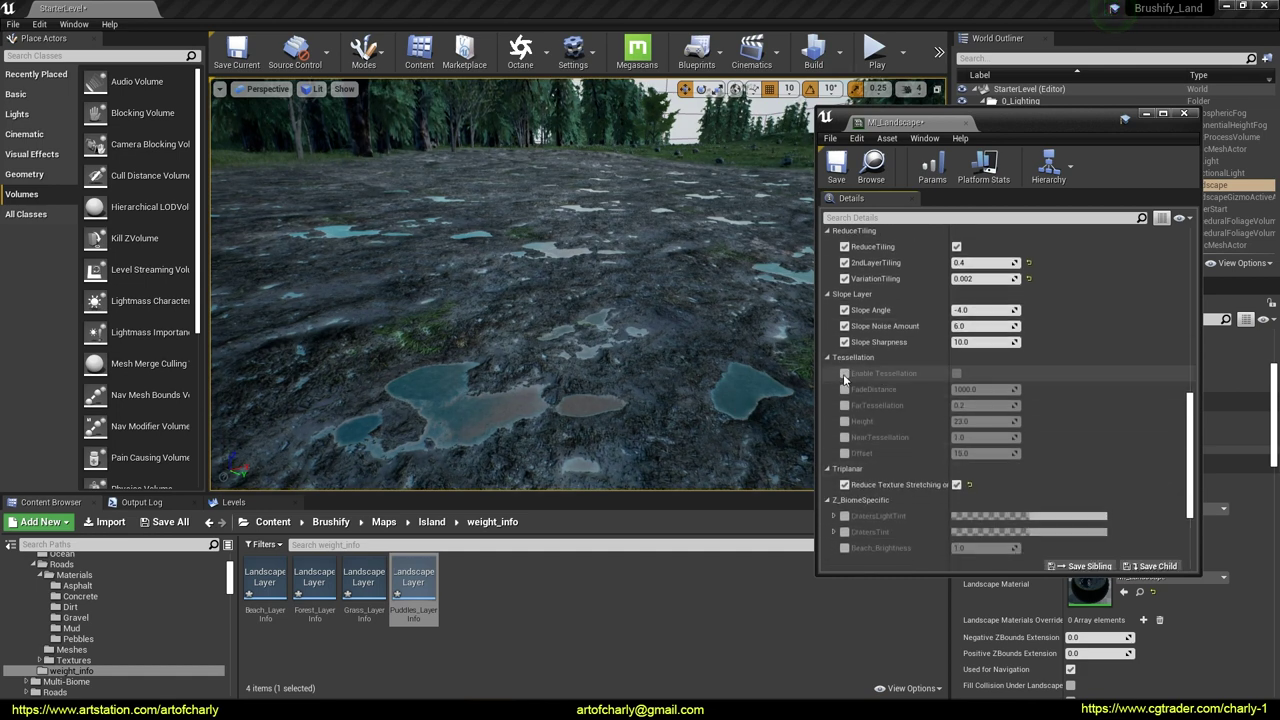
{"action": "left_click", "coordinate": [958, 373]}
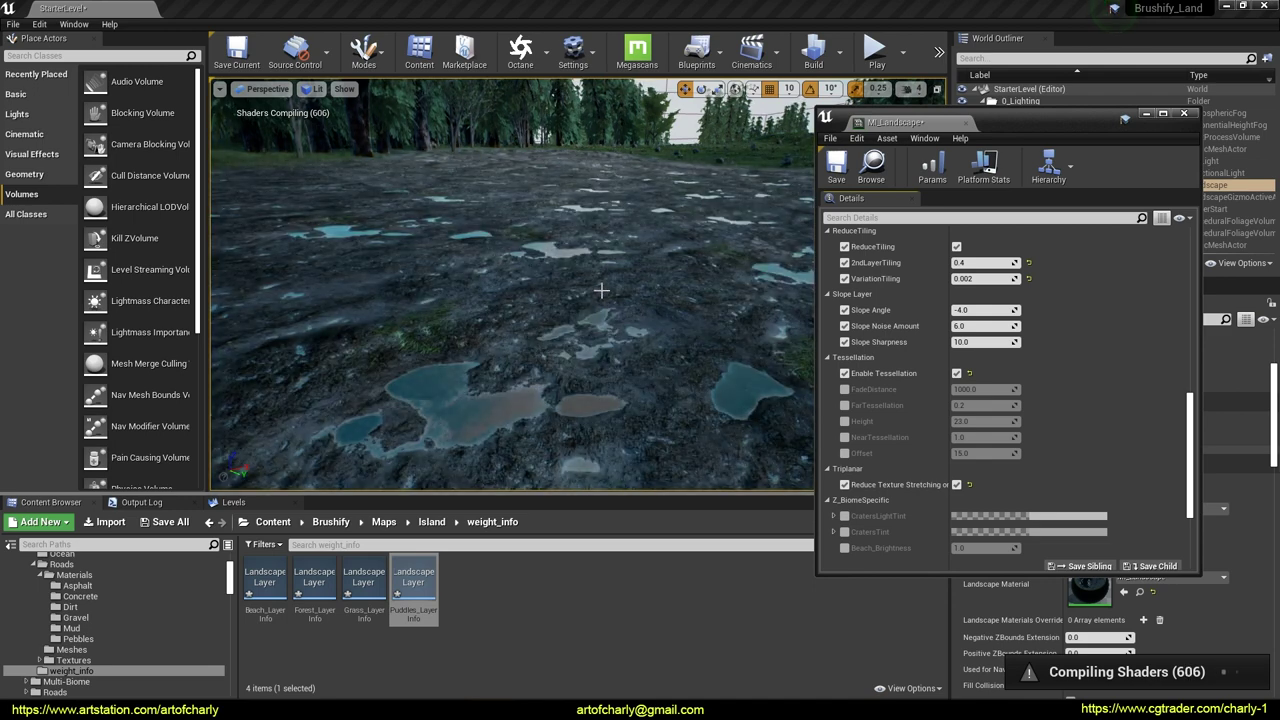
{"action": "right_click_drag", "start_coordinate": [535, 242], "coordinate": [535, 242]}
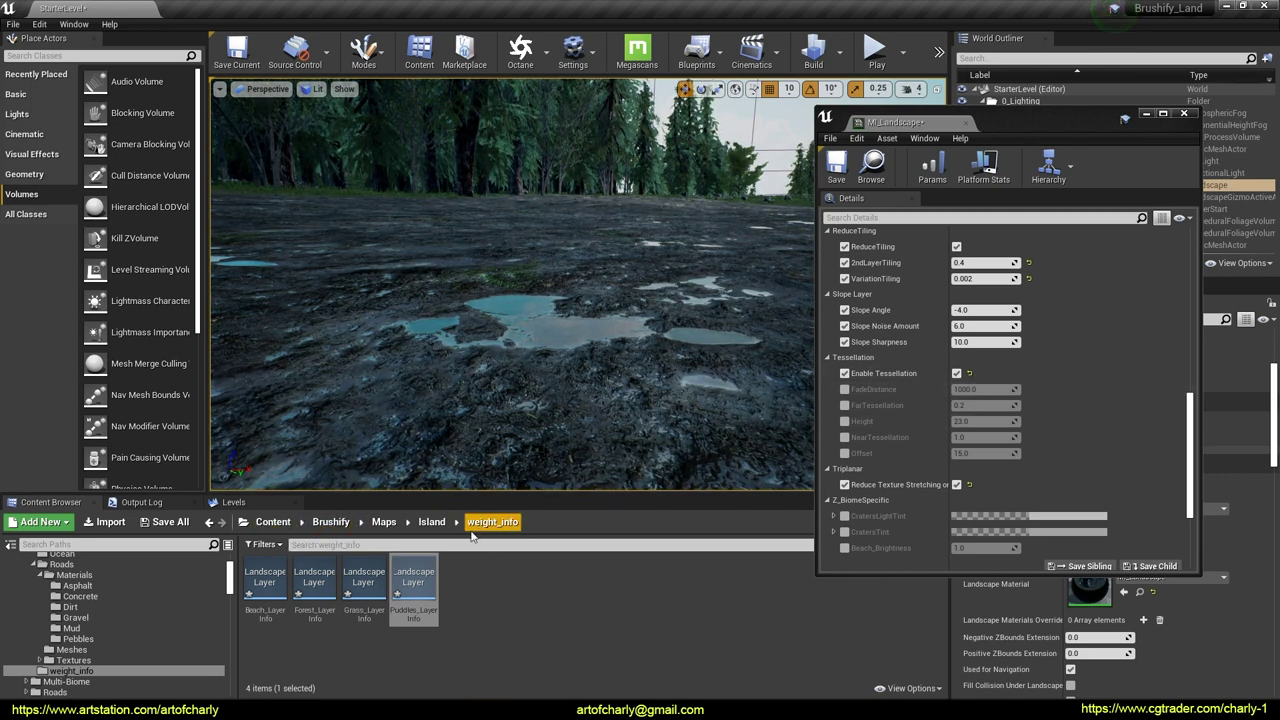
Close MI_Landscape and open the M_Landscape base material from MaterialOverrides
{"action": "left_click", "coordinate": [432, 521]}
{"action": "double_click", "coordinate": [253, 587]}
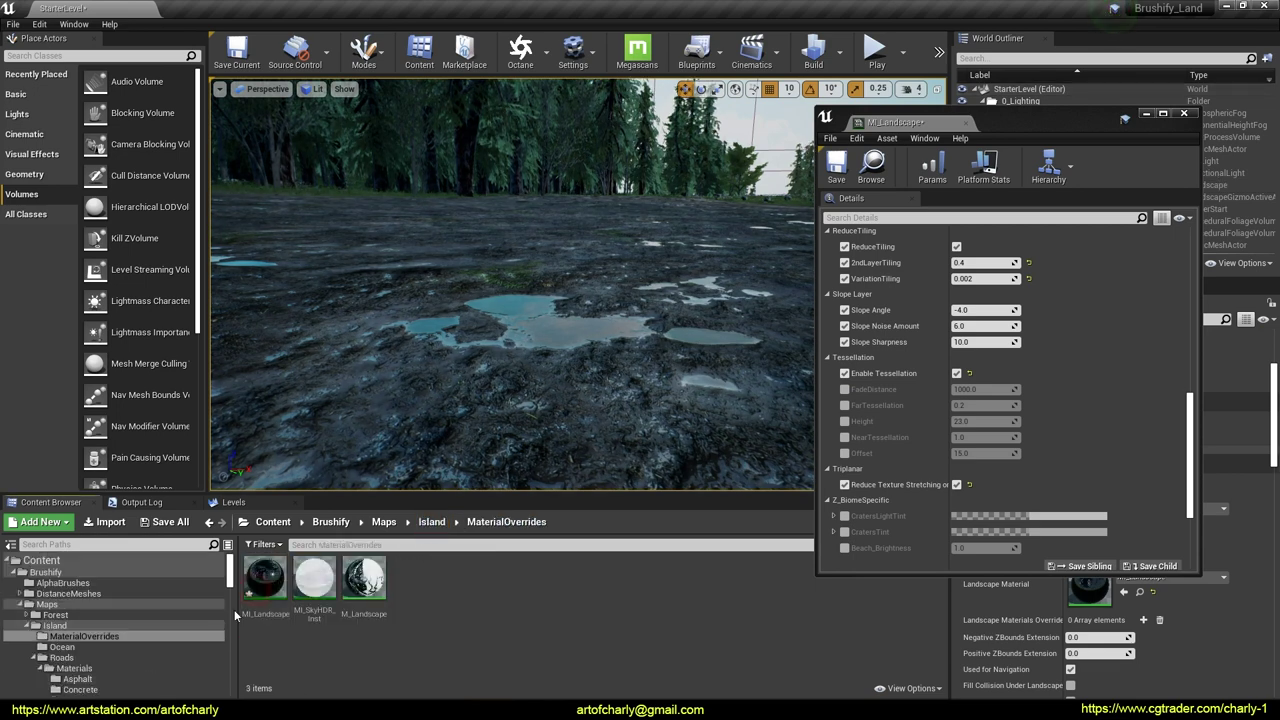
{"action": "left_click_drag", "start_coordinate": [363, 578], "coordinate": [404, 605]}
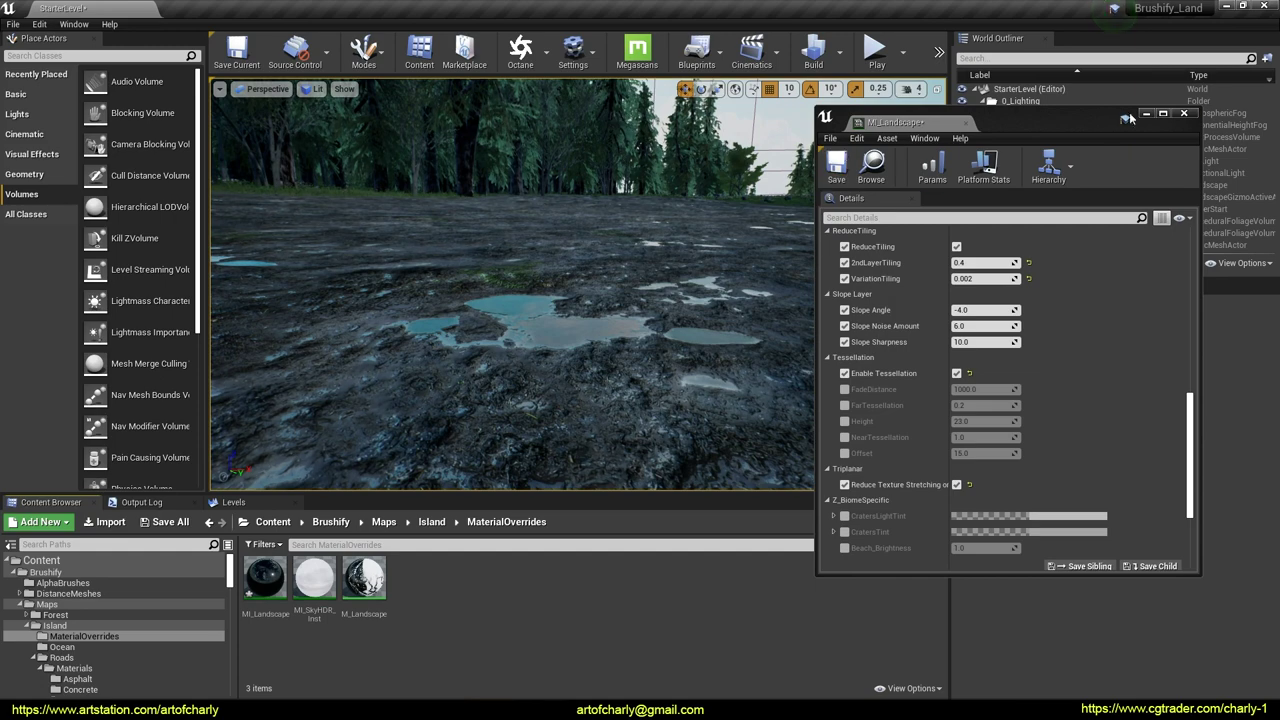
{"action": "left_click", "coordinate": [1184, 113]}
{"action": "double_click", "coordinate": [360, 580]}
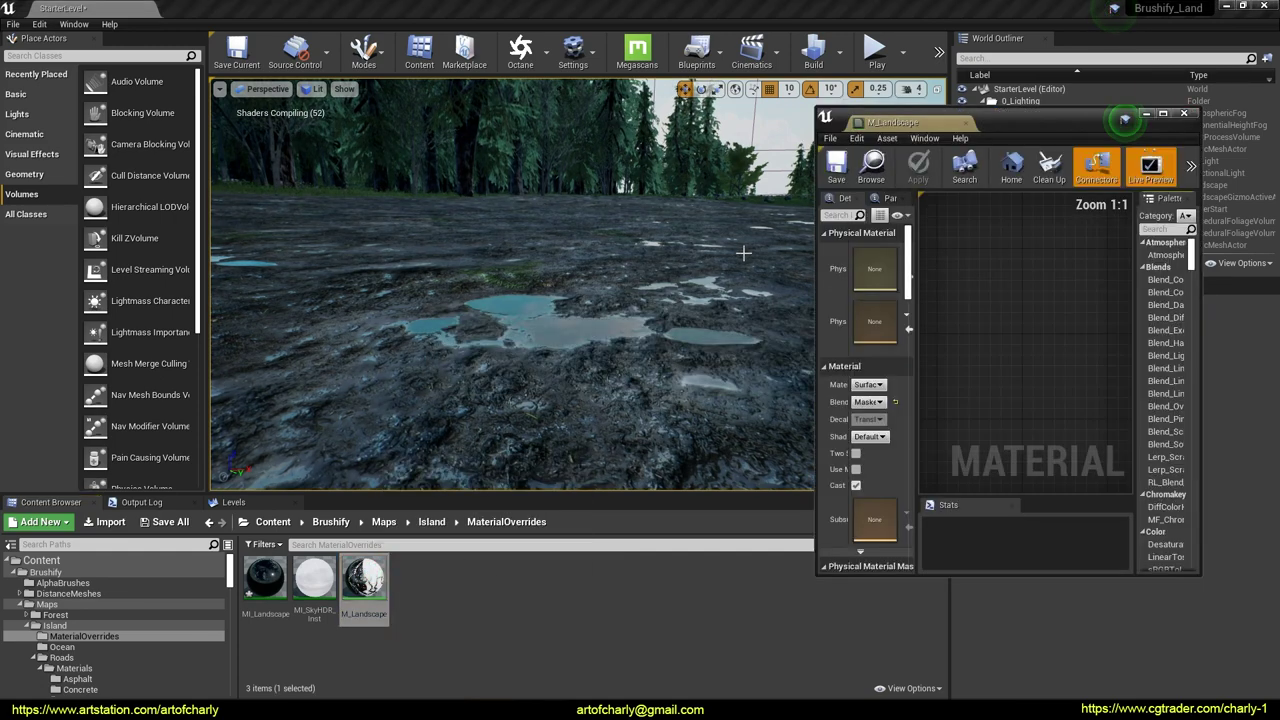
Set M_Landscape's D3D11Tessellation Mode to Flat Tessellation
{"action": "left_click", "coordinate": [1162, 113]}
{"action": "scroll", "coordinate": [720, 245], "scroll_direction": "up", "scroll_amount": 4}
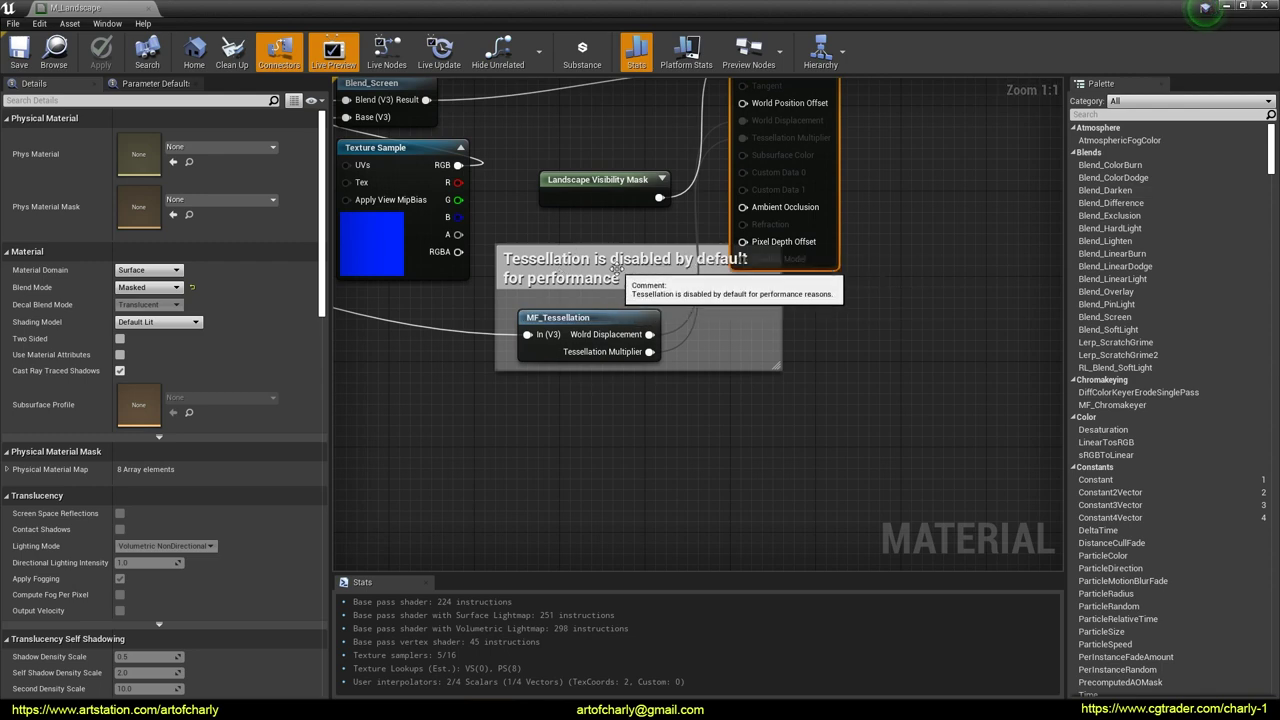
{"action": "right_click_drag", "start_coordinate": [861, 311], "coordinate": [814, 548]}
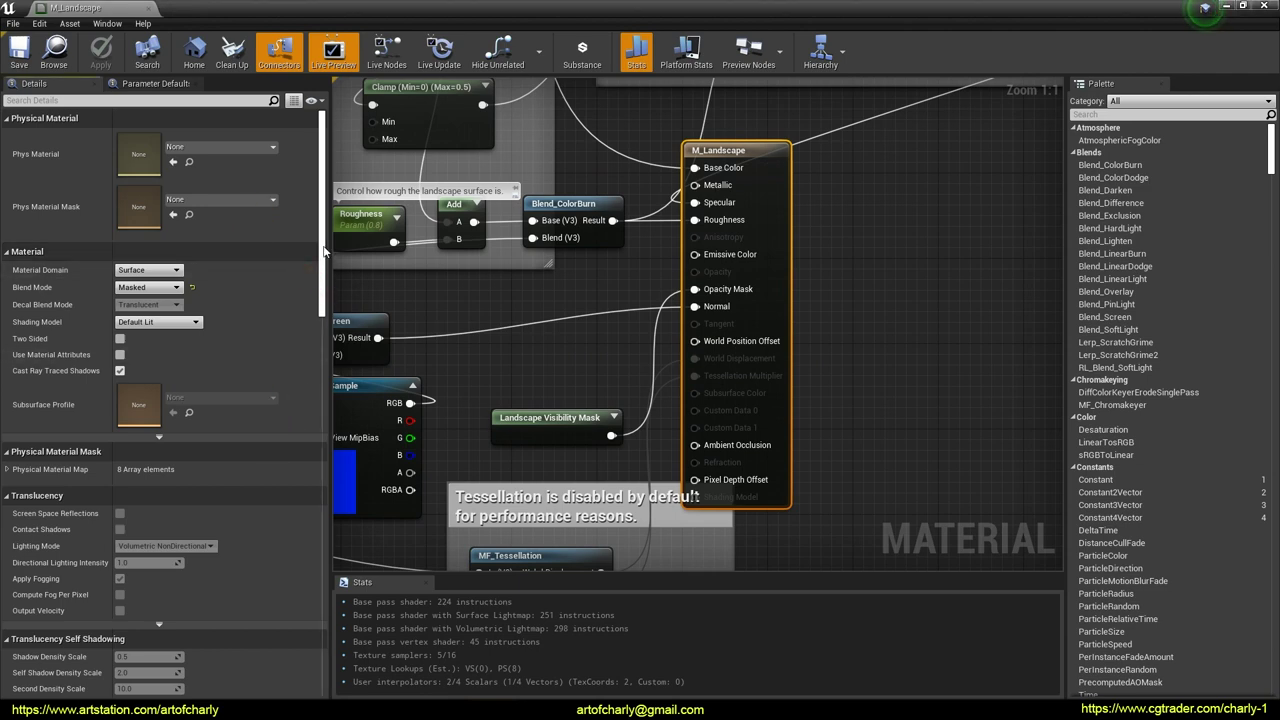
{"action": "left_click_drag", "start_coordinate": [320, 285], "coordinate": [328, 600]}
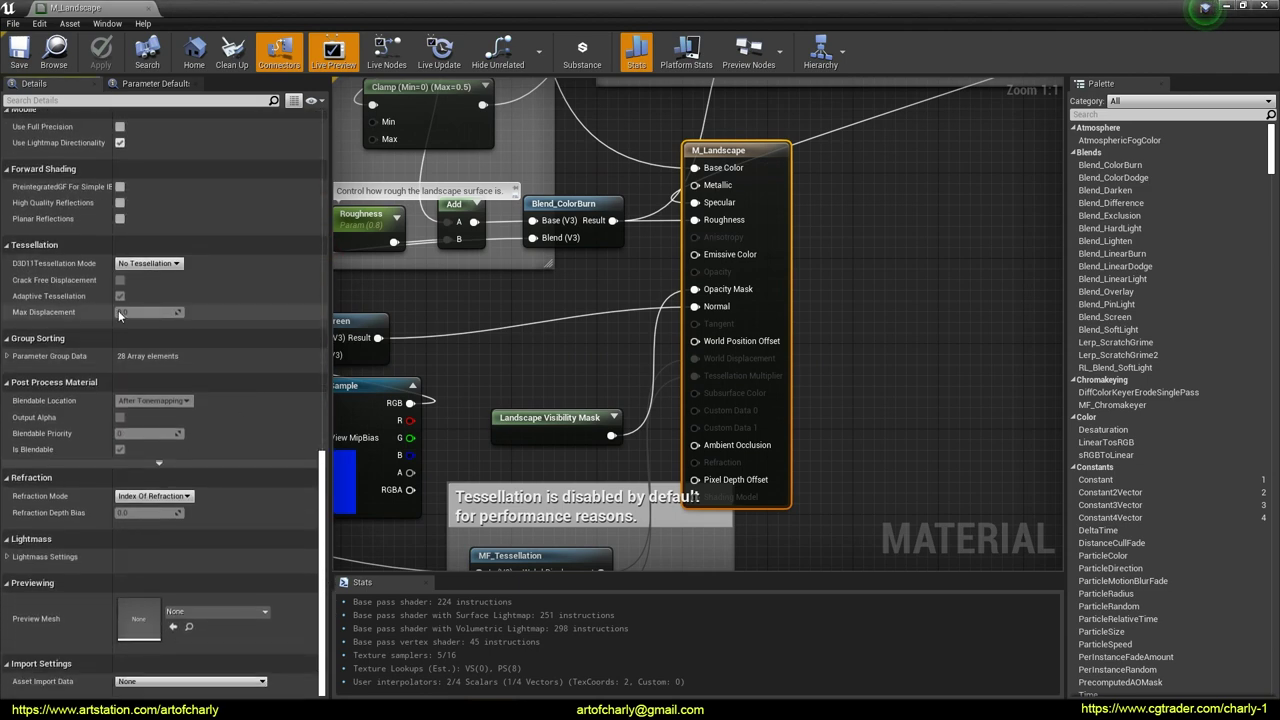
{"action": "left_click_drag", "start_coordinate": [118, 268], "coordinate": [170, 272]}
{"action": "left_click", "coordinate": [168, 265]}
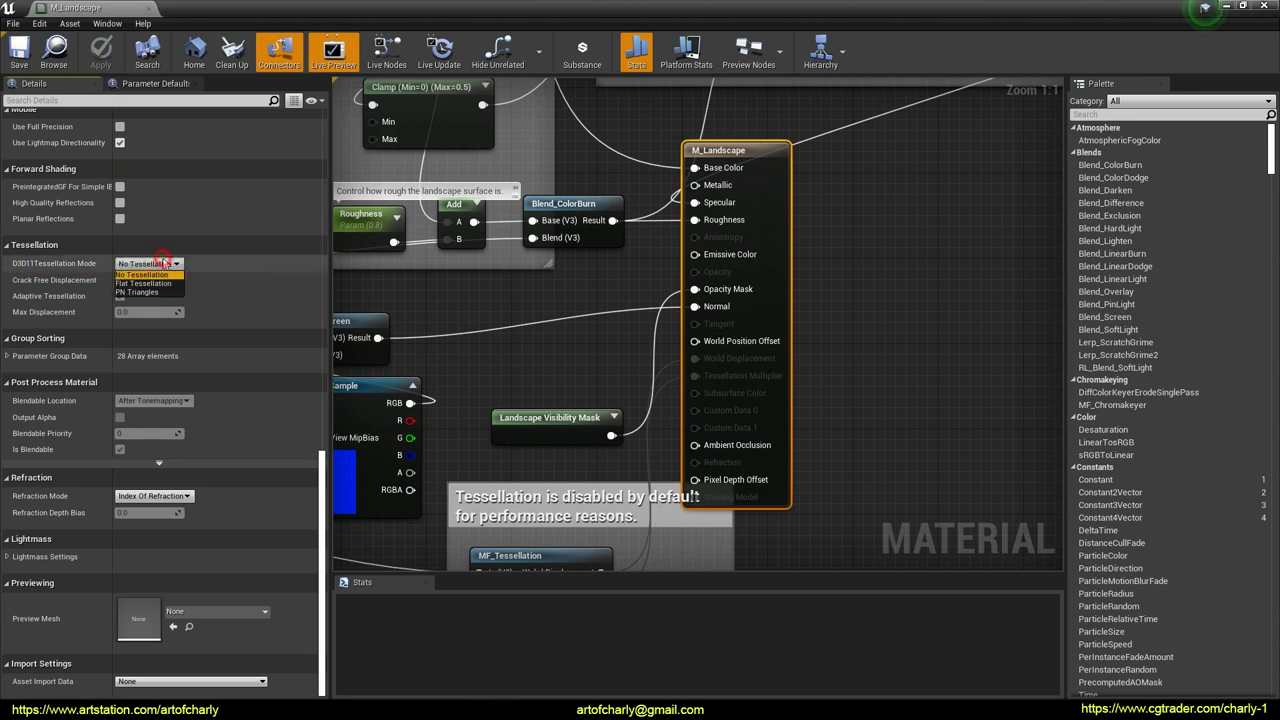
{"action": "left_click", "coordinate": [140, 283]}
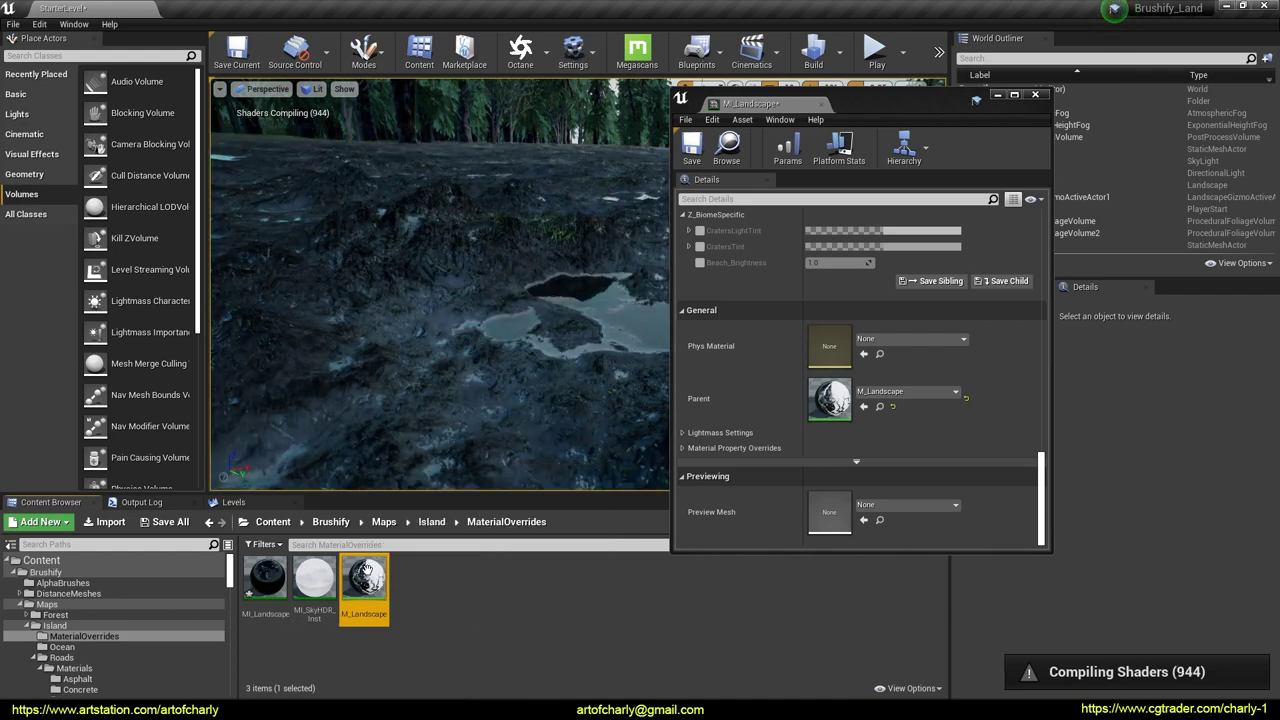
Look over the displaced ground near the puddle and close the M_Landscape window
{"action": "right_click_drag", "start_coordinate": [434, 251], "coordinate": [434, 170]}
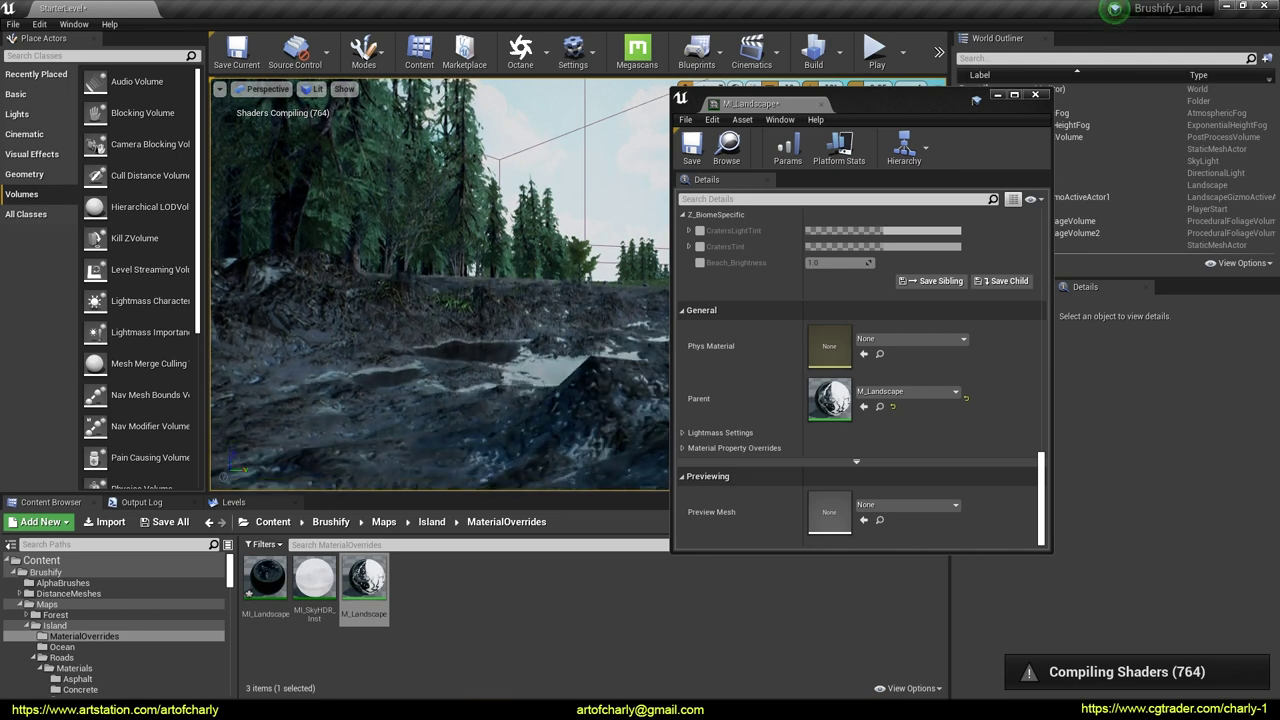
{"action": "right_click_drag", "start_coordinate": [434, 170], "coordinate": [434, 150]}
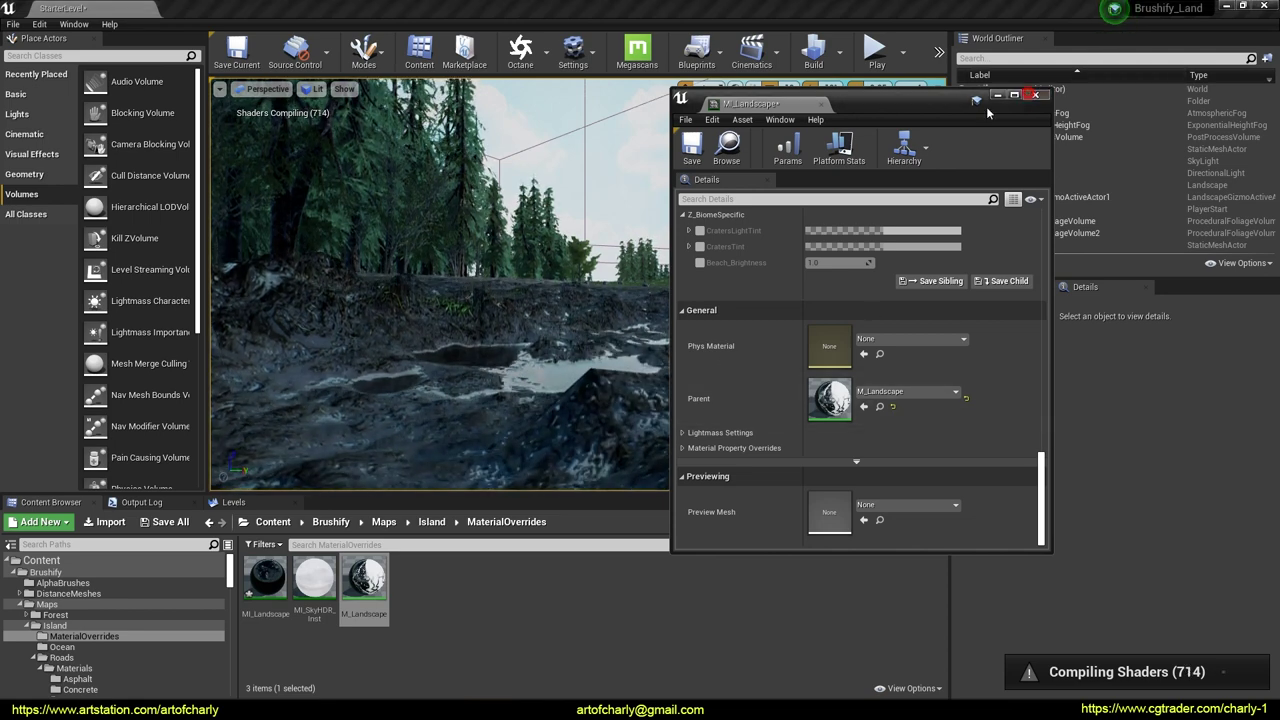
{"action": "left_click", "coordinate": [1035, 94]}
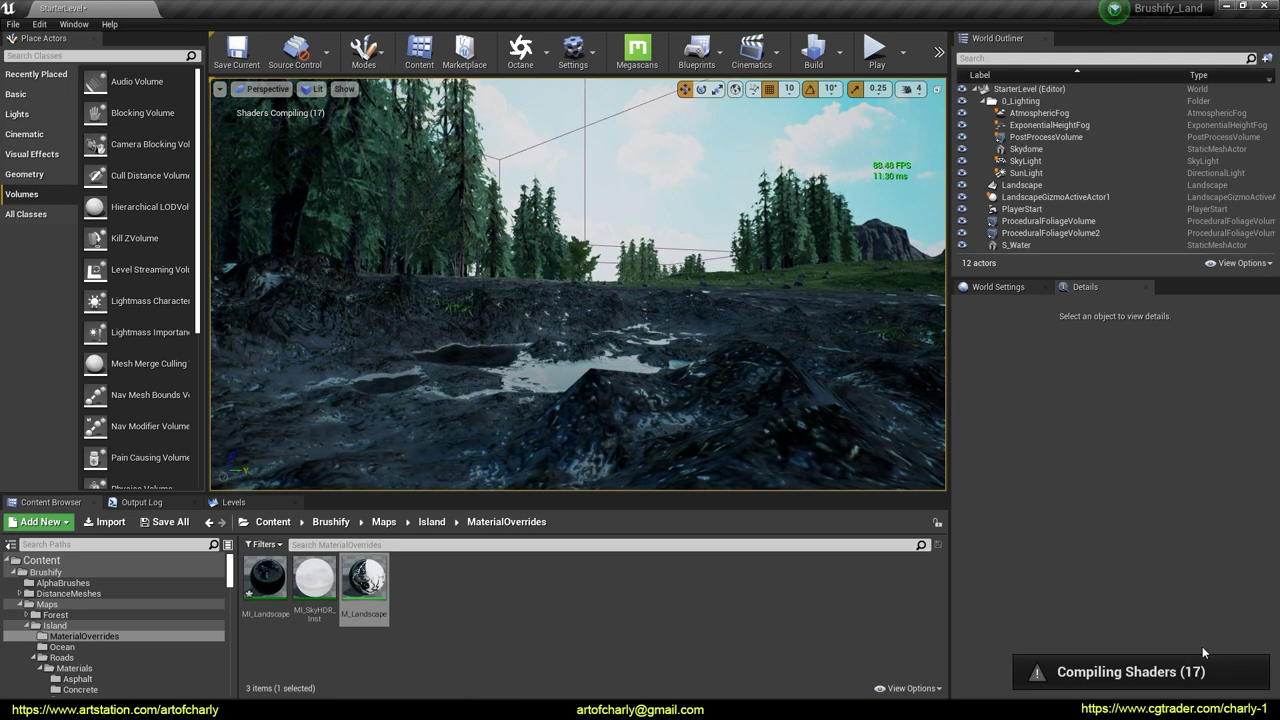
Open MI_Landscape and enable the tessellation Height override
{"action": "double_click", "coordinate": [265, 578]}
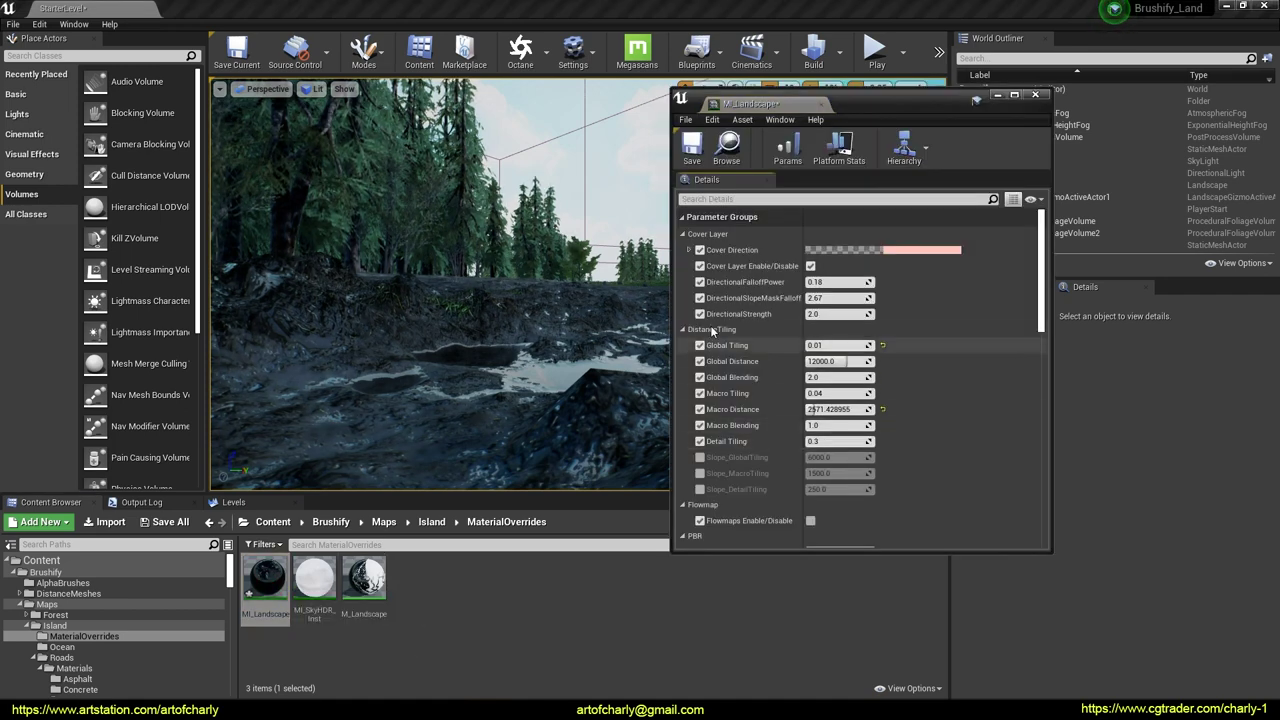
{"action": "left_click_drag", "start_coordinate": [1038, 289], "coordinate": [1023, 452]}
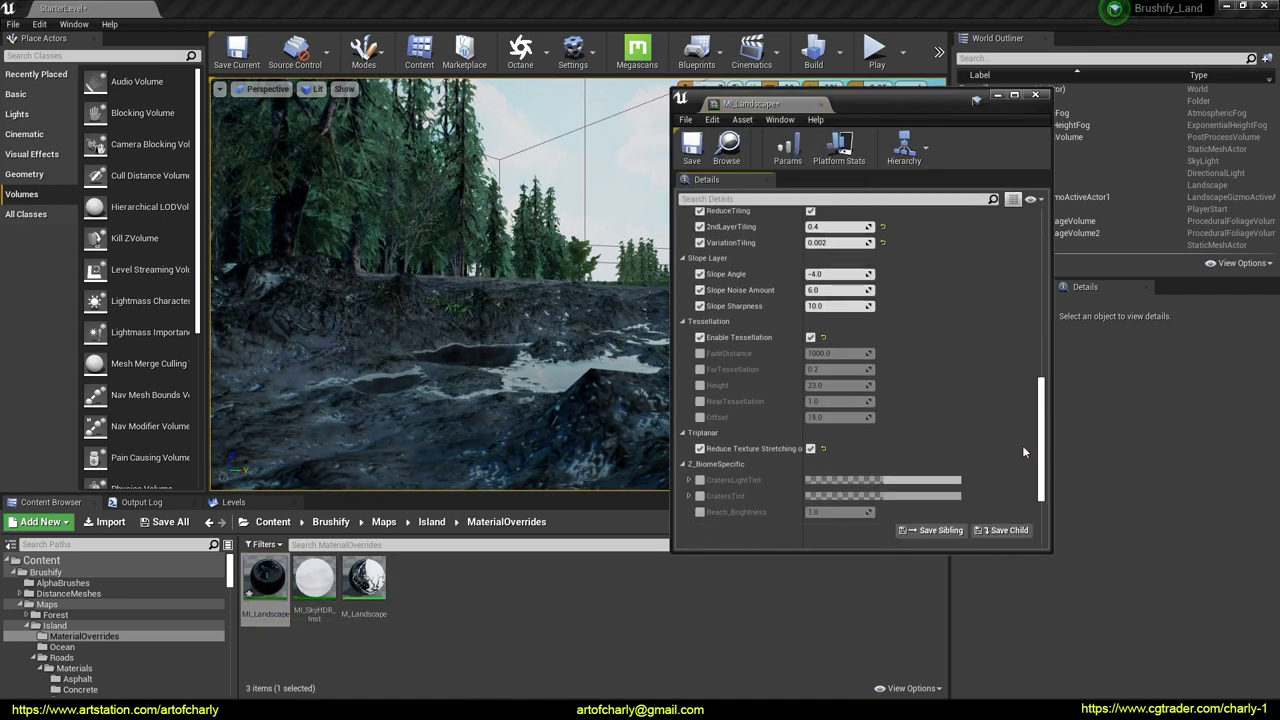
{"action": "left_click", "coordinate": [700, 353]}
{"action": "left_click", "coordinate": [700, 353]}
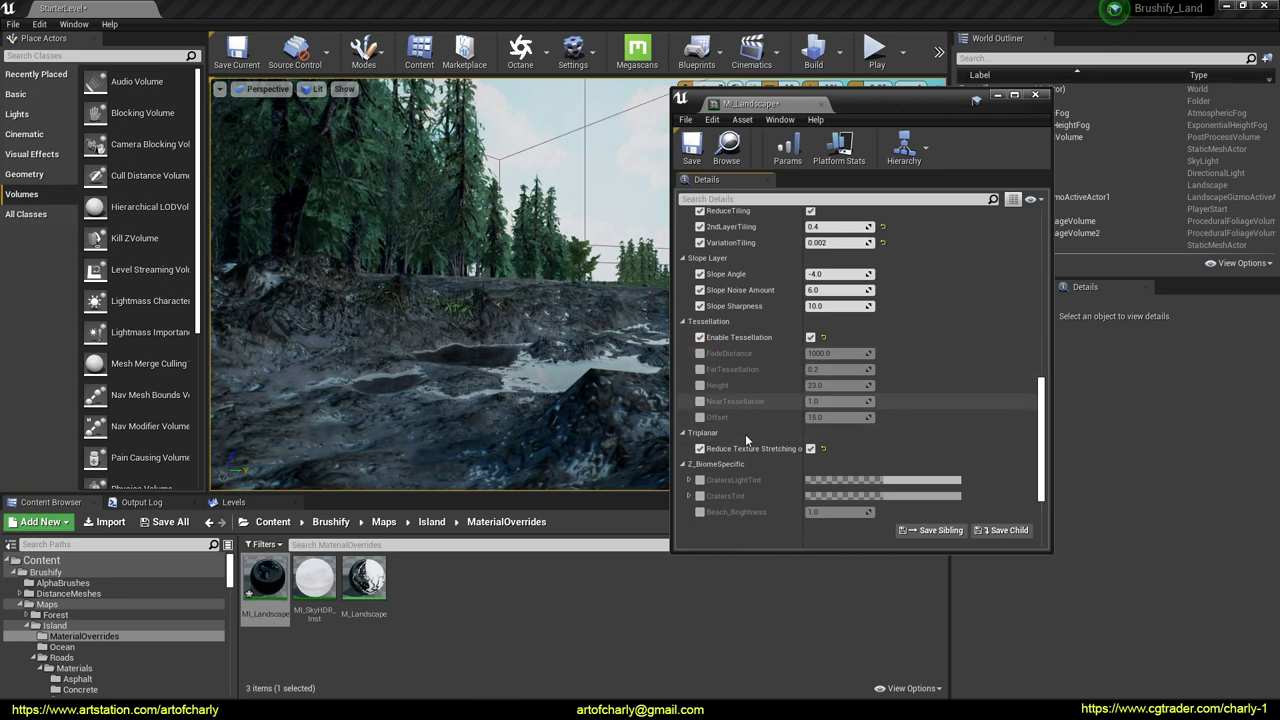
{"action": "left_click", "coordinate": [700, 385]}
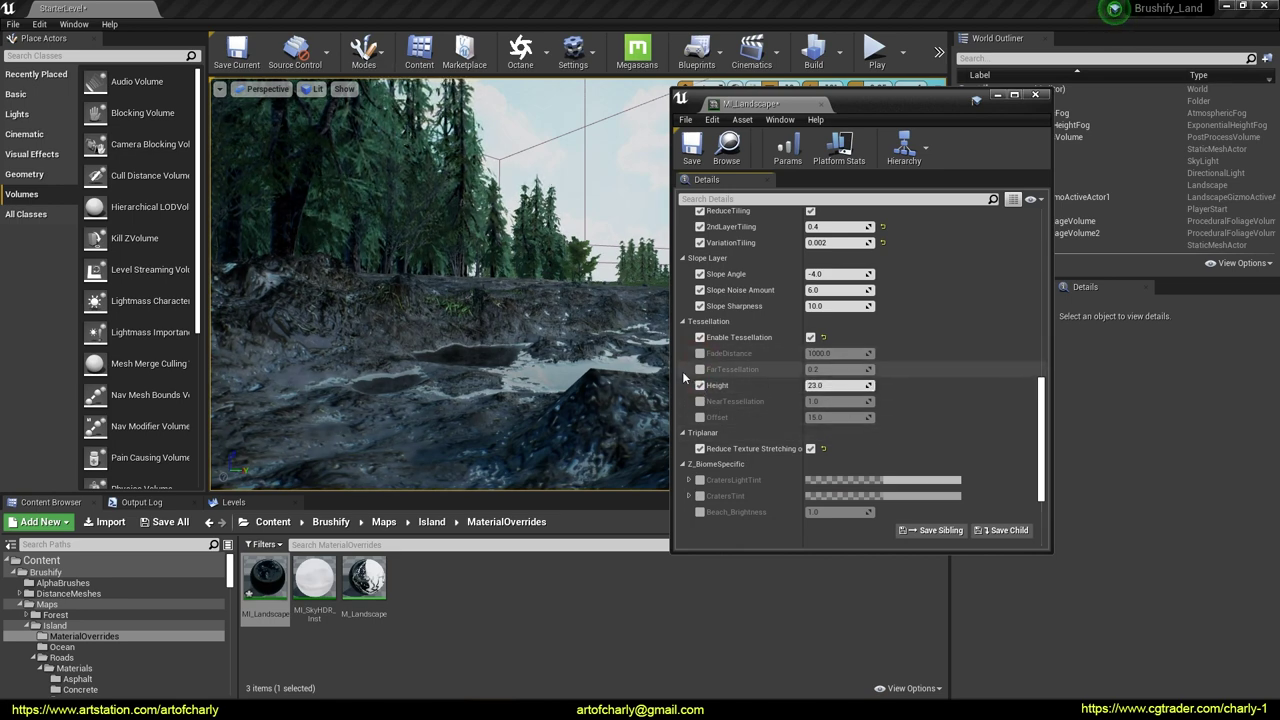
Set the tessellation Height to 10, then lower it to 2, and view the terrain
{"action": "left_click", "coordinate": [844, 386]}
{"action": "type", "text": "10"}
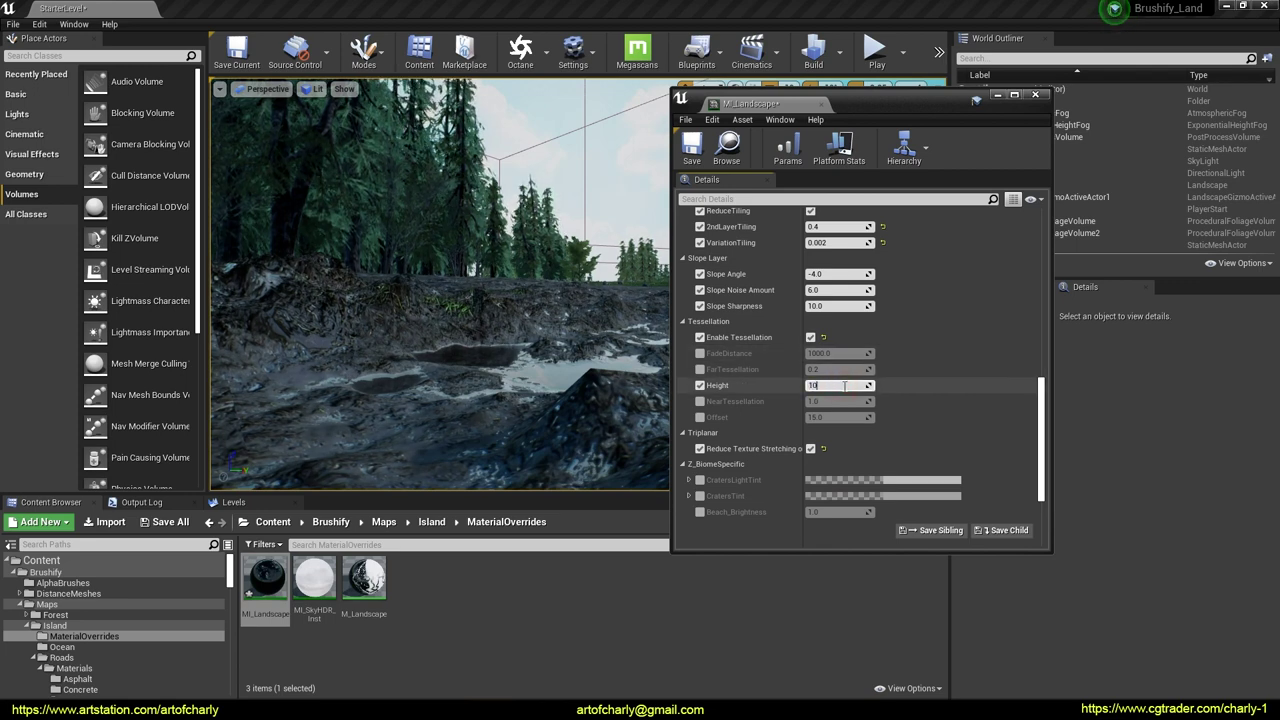
{"action": "key", "text": "Return"}
{"action": "left_click", "coordinate": [846, 387]}
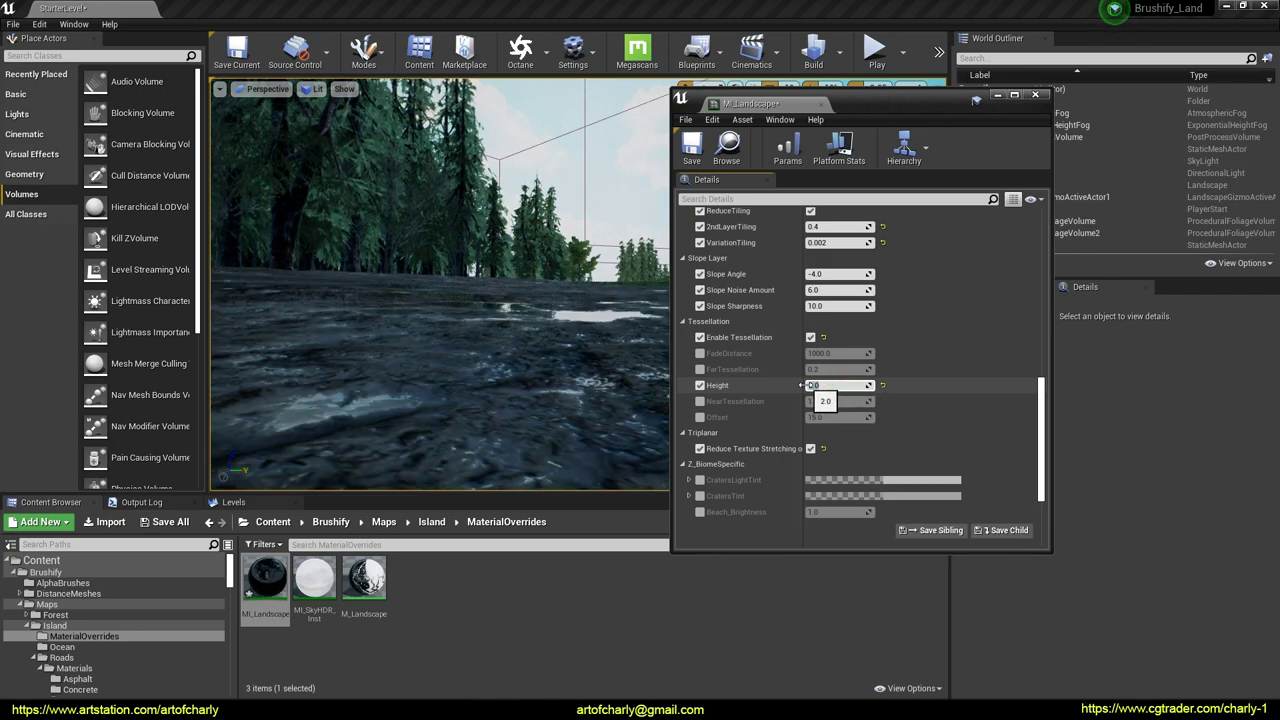
{"action": "type", "text": "2"}
{"action": "key", "text": "Return"}
{"action": "right_click_drag", "start_coordinate": [440, 284], "coordinate": [400, 284]}
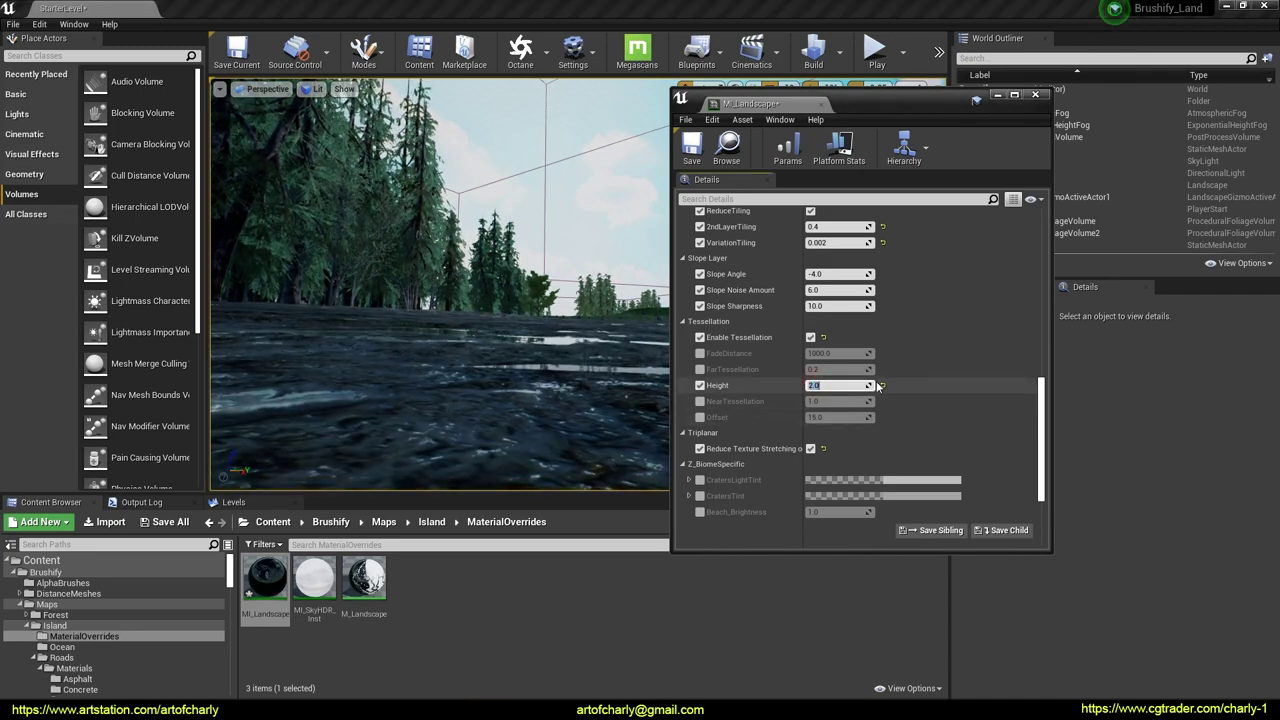
{"action": "right_click_drag", "start_coordinate": [428, 314], "coordinate": [428, 335]}
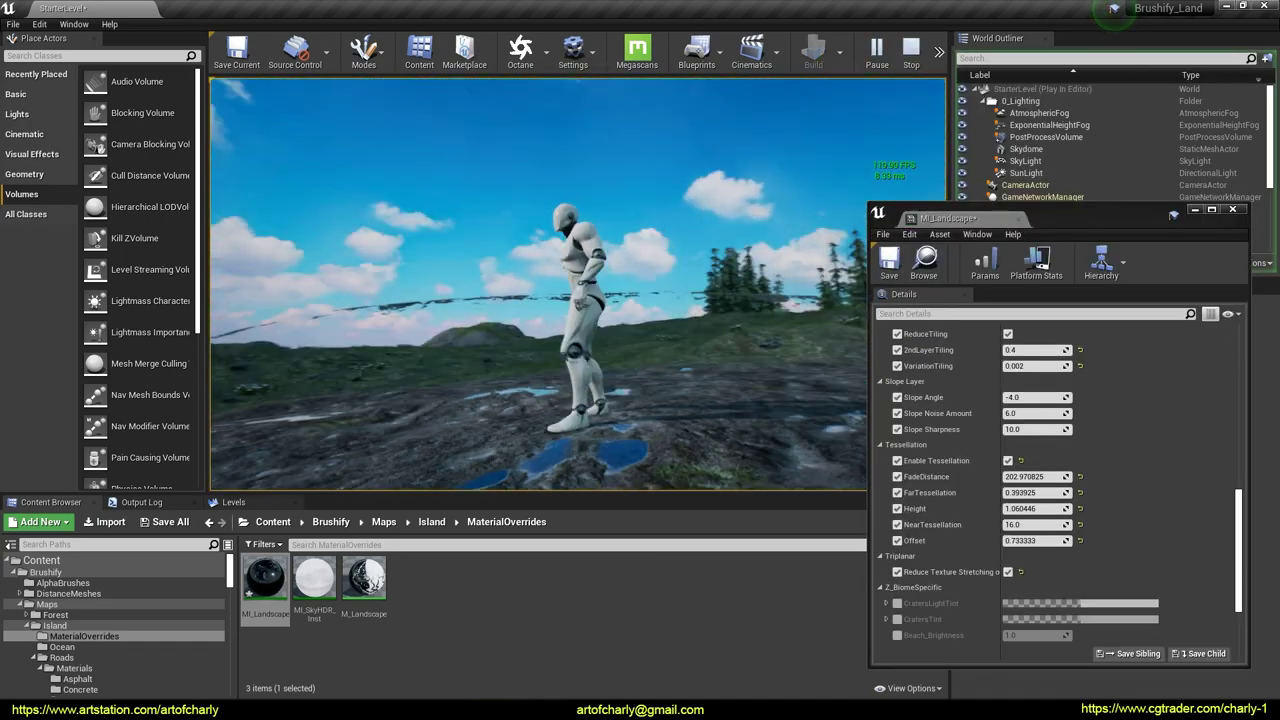
{"action": "key", "text": "w"}
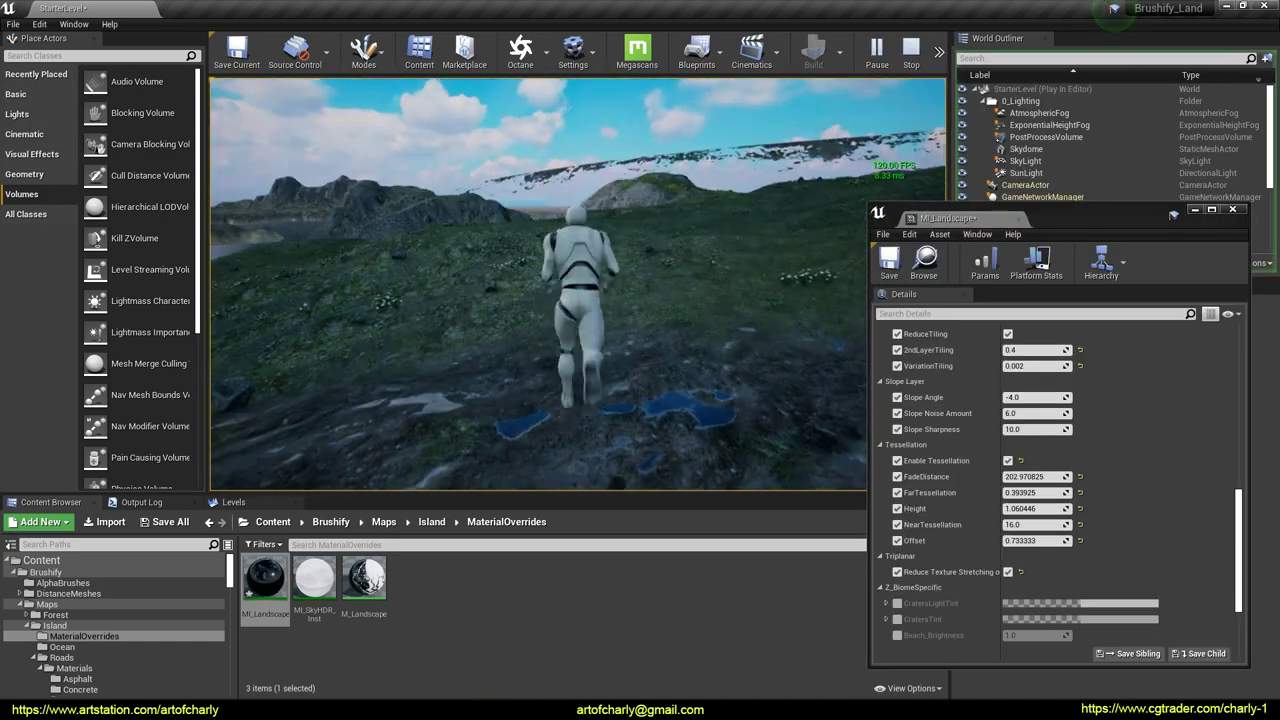
{"action": "key", "text": "a"}
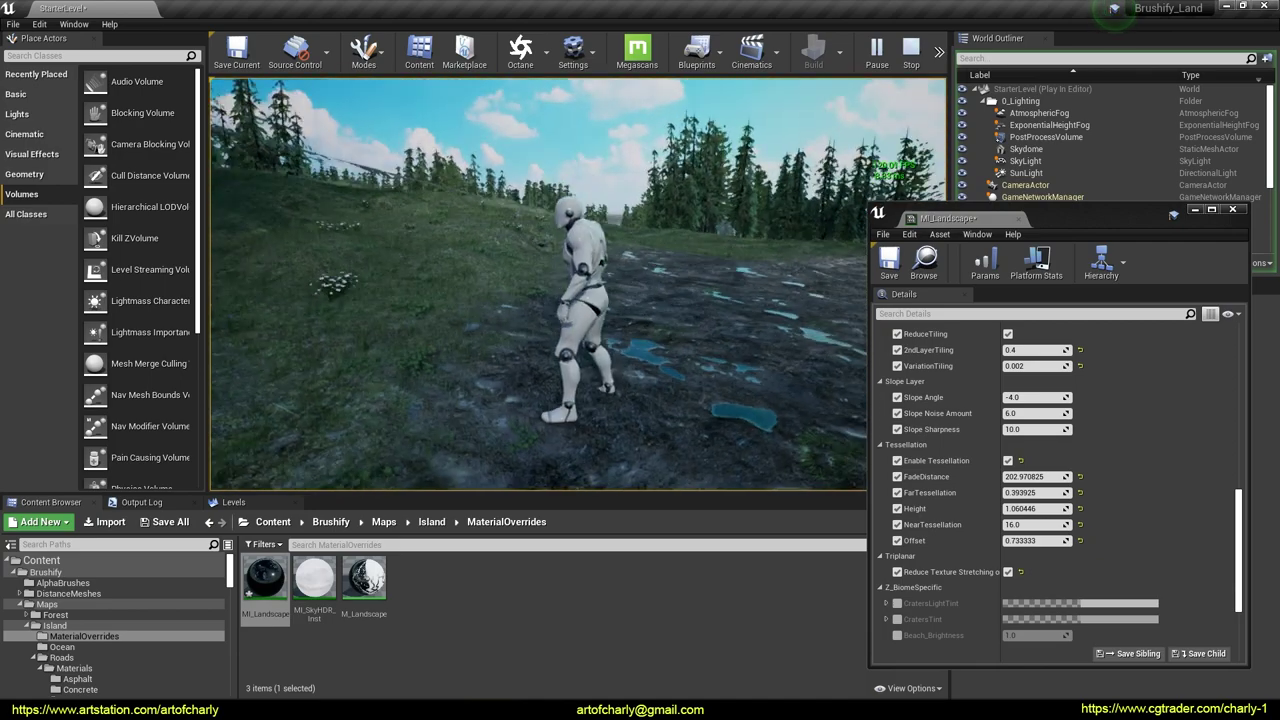
{"action": "key", "text": "w"}
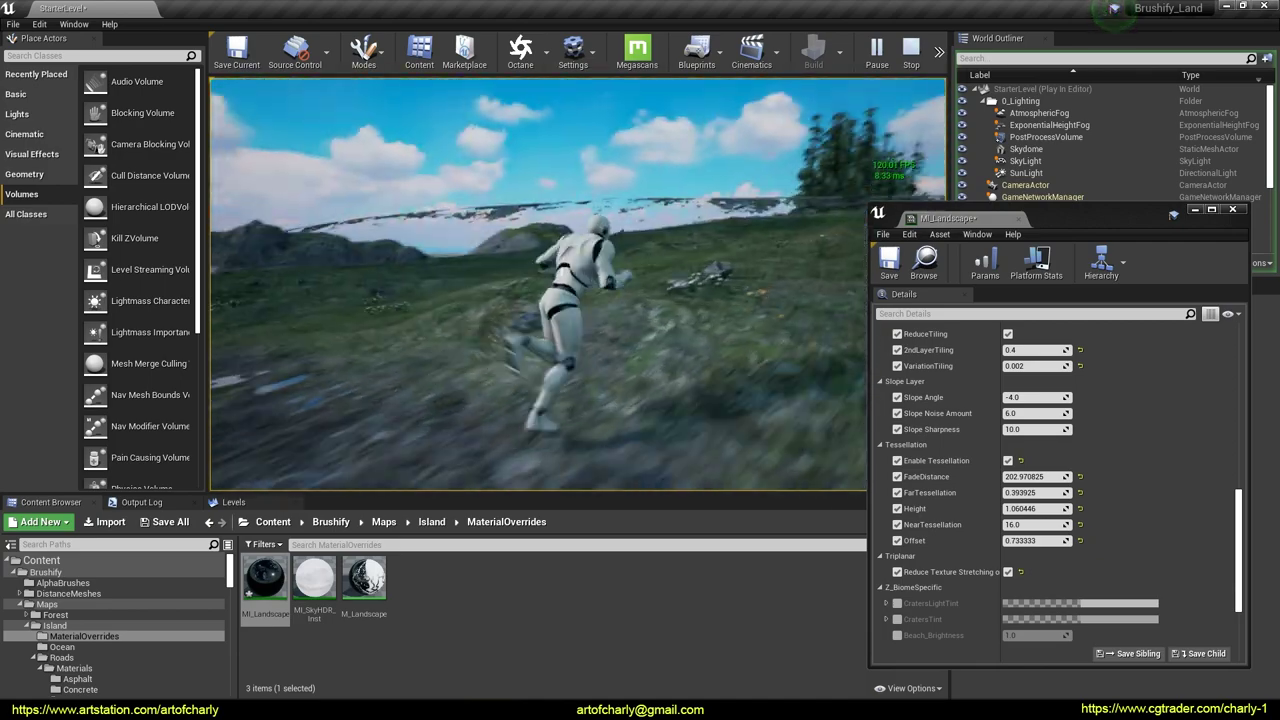
{"action": "key", "text": "space"}
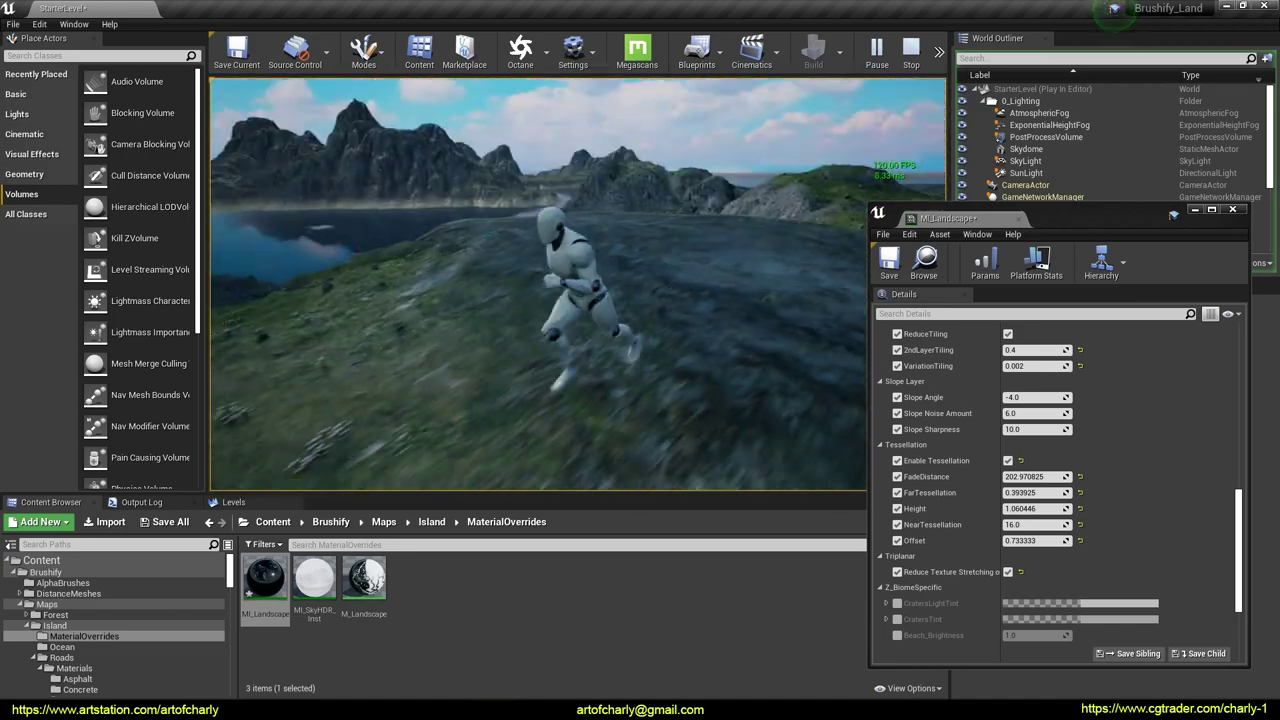
{"action": "key", "text": "space"}
{"action": "key", "text": "Escape"}
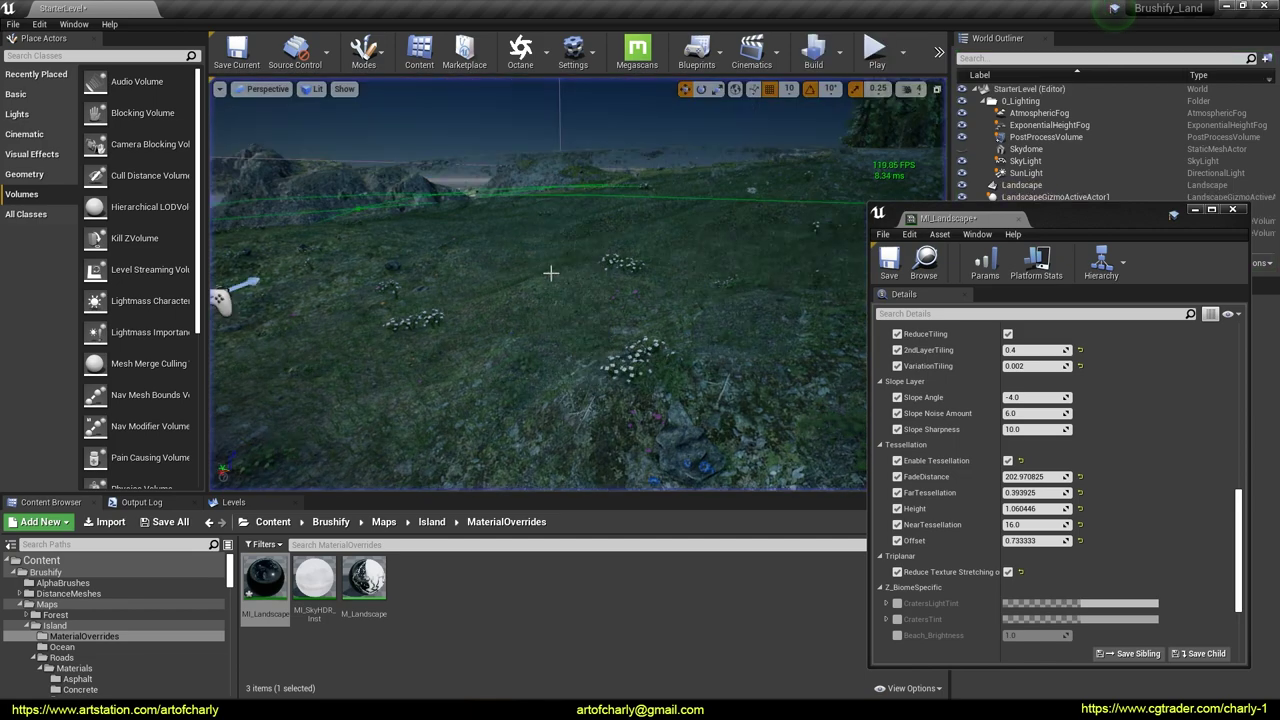
{"action": "right_click_drag", "start_coordinate": [516, 213], "coordinate": [516, 180]}
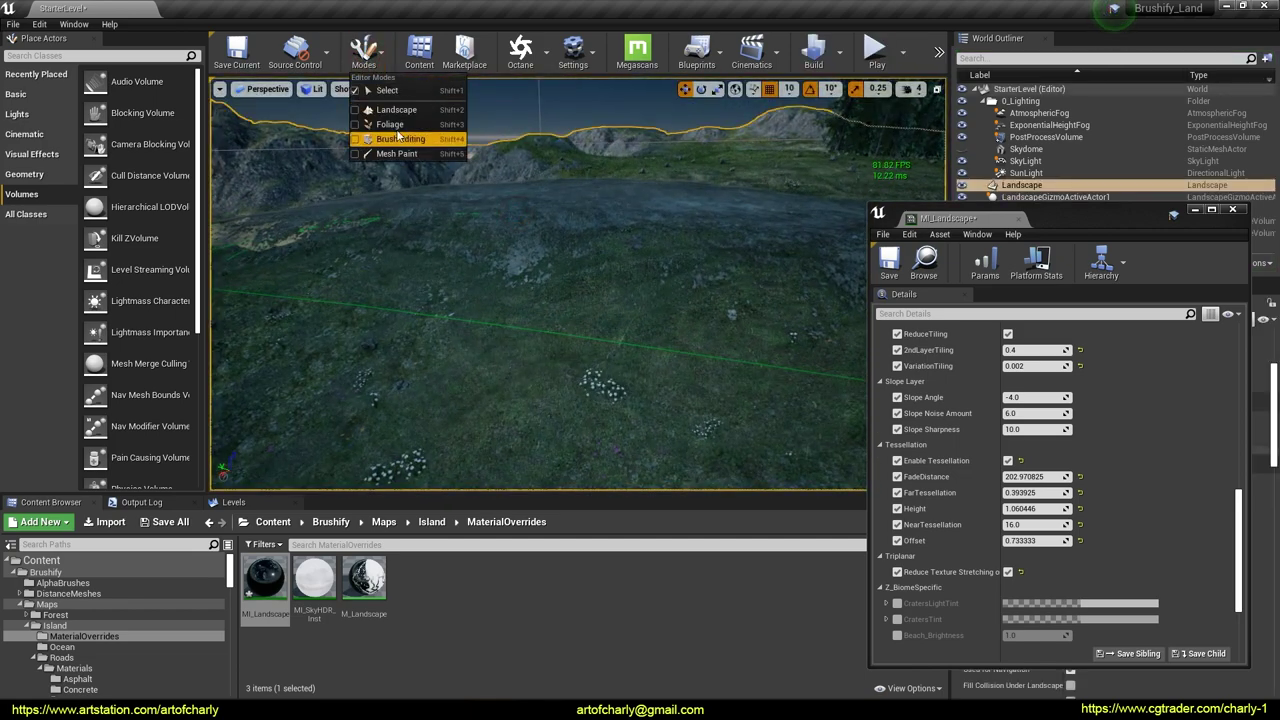
{"action": "left_click", "coordinate": [396, 110]}
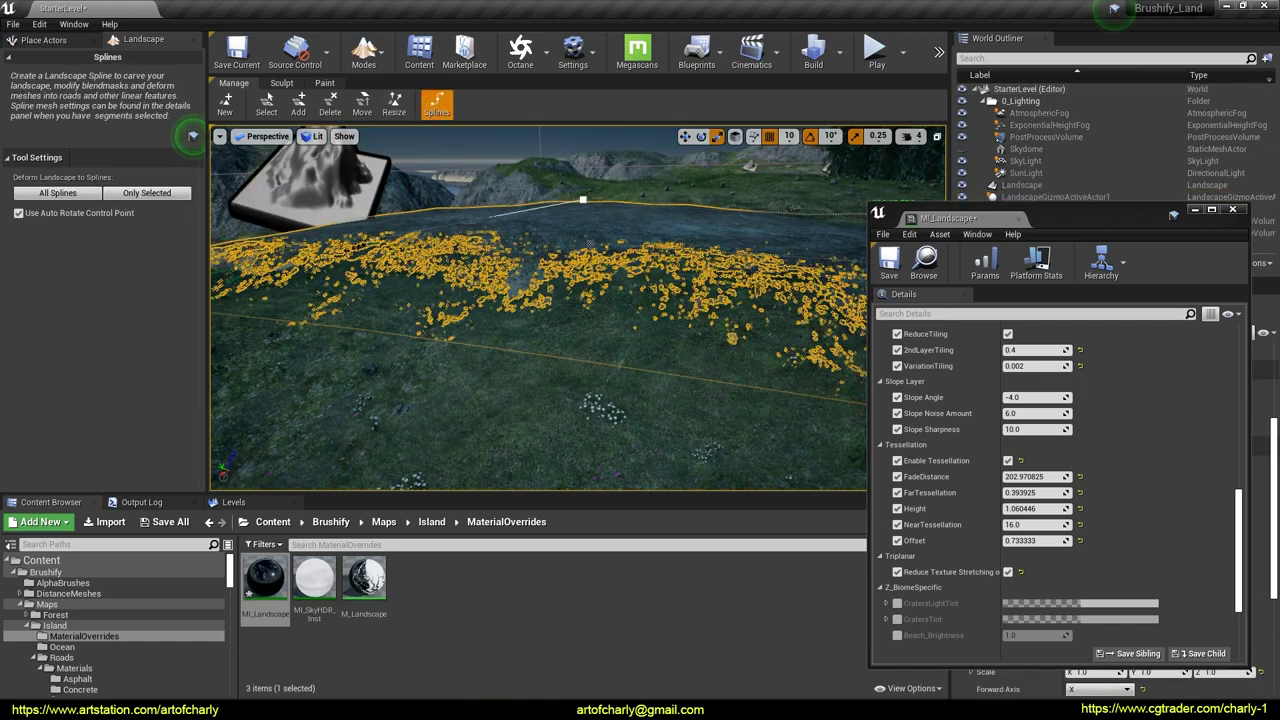
{"action": "mouse_move", "coordinate": [516, 213]}
{"action": "right_mouse_down"}
{"action": "mouse_move", "coordinate": [538, 197]}
{"action": "mouse_move", "coordinate": [545, 210]}
{"action": "right_mouse_up"}
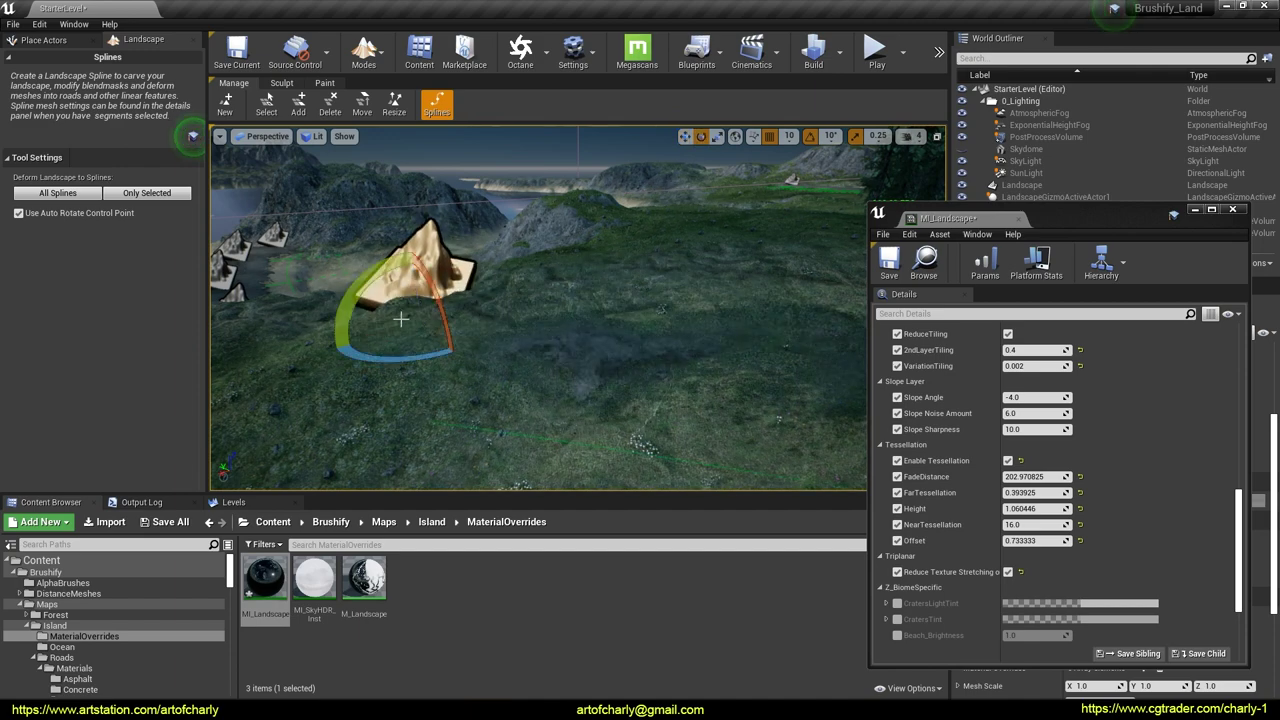
{"action": "right_click_drag", "start_coordinate": [545, 210], "coordinate": [480, 212]}
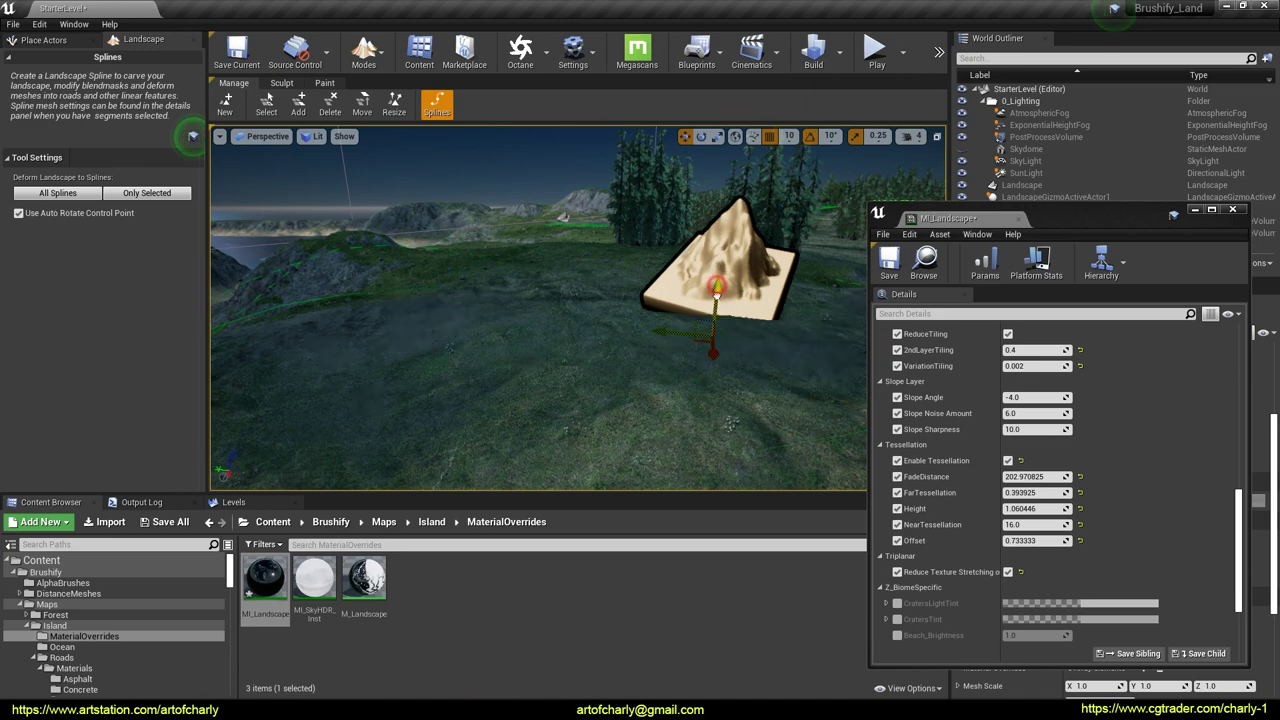
{"action": "right_click_drag", "start_coordinate": [729, 276], "coordinate": [770, 290]}
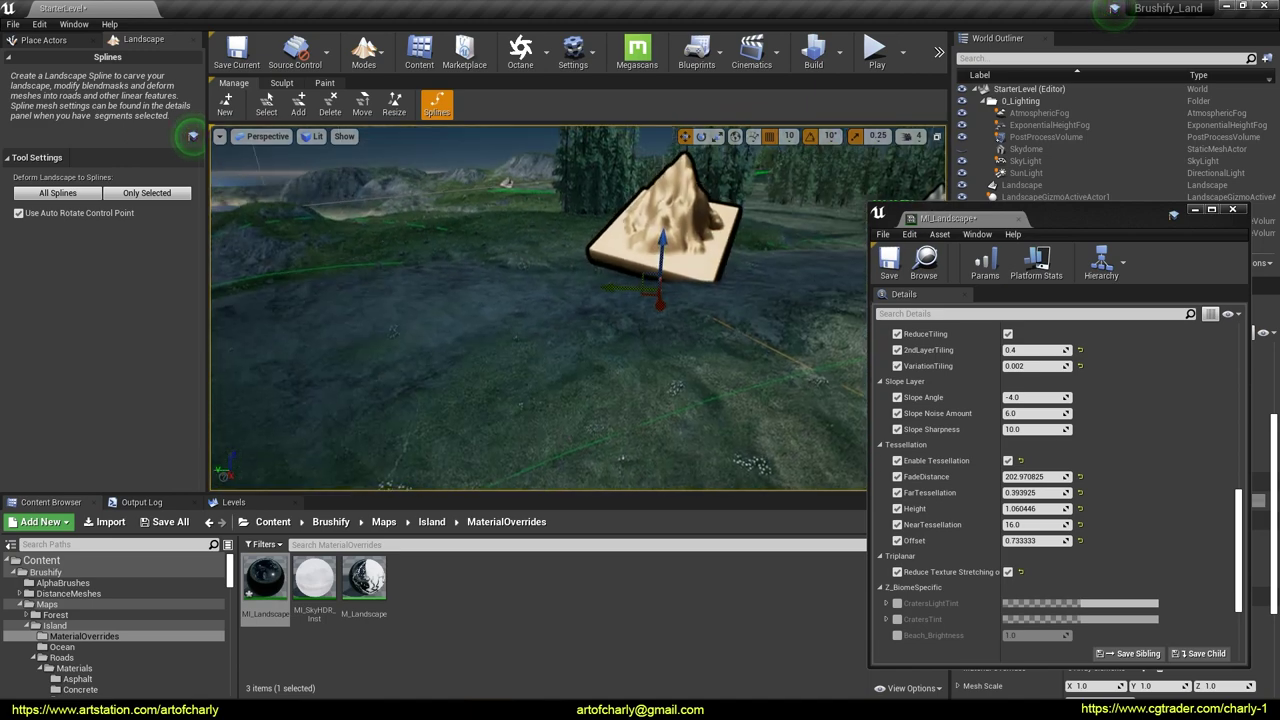
{"action": "right_click_drag", "start_coordinate": [604, 296], "coordinate": [680, 250]}
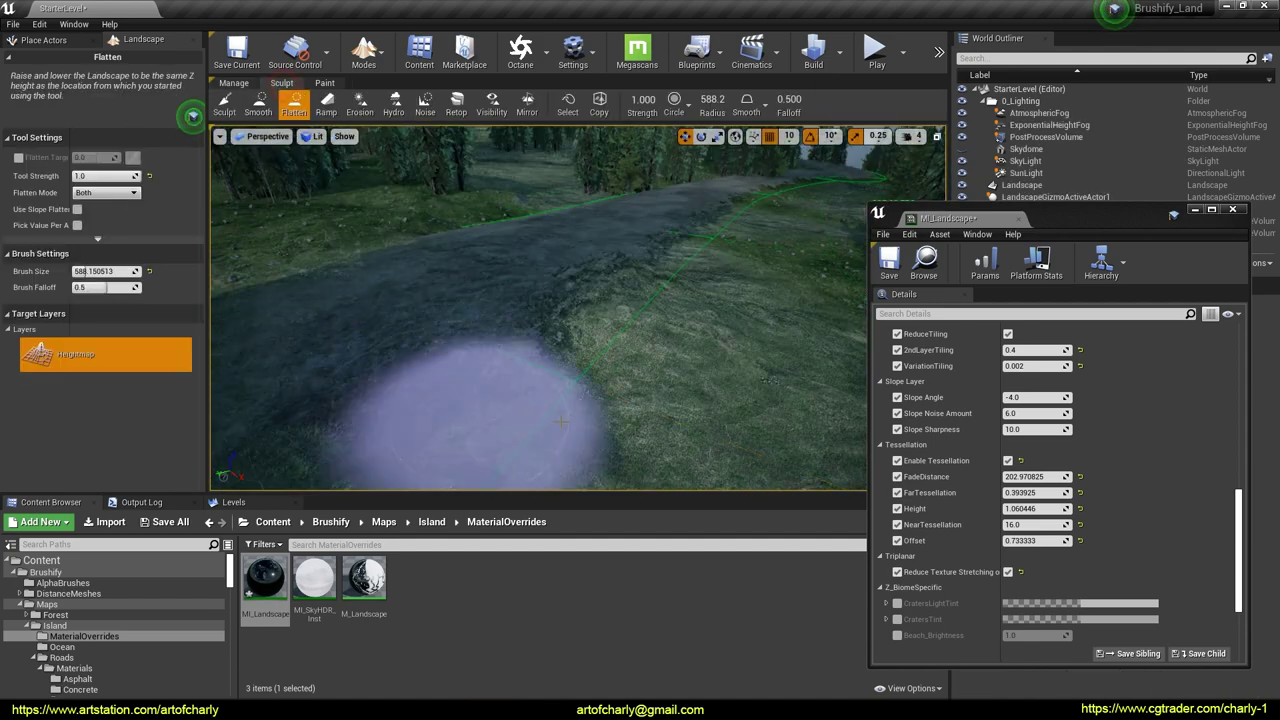
Use the Sculpt tool to raise a dome beside the road into a tall mound
{"action": "left_click", "coordinate": [224, 104]}
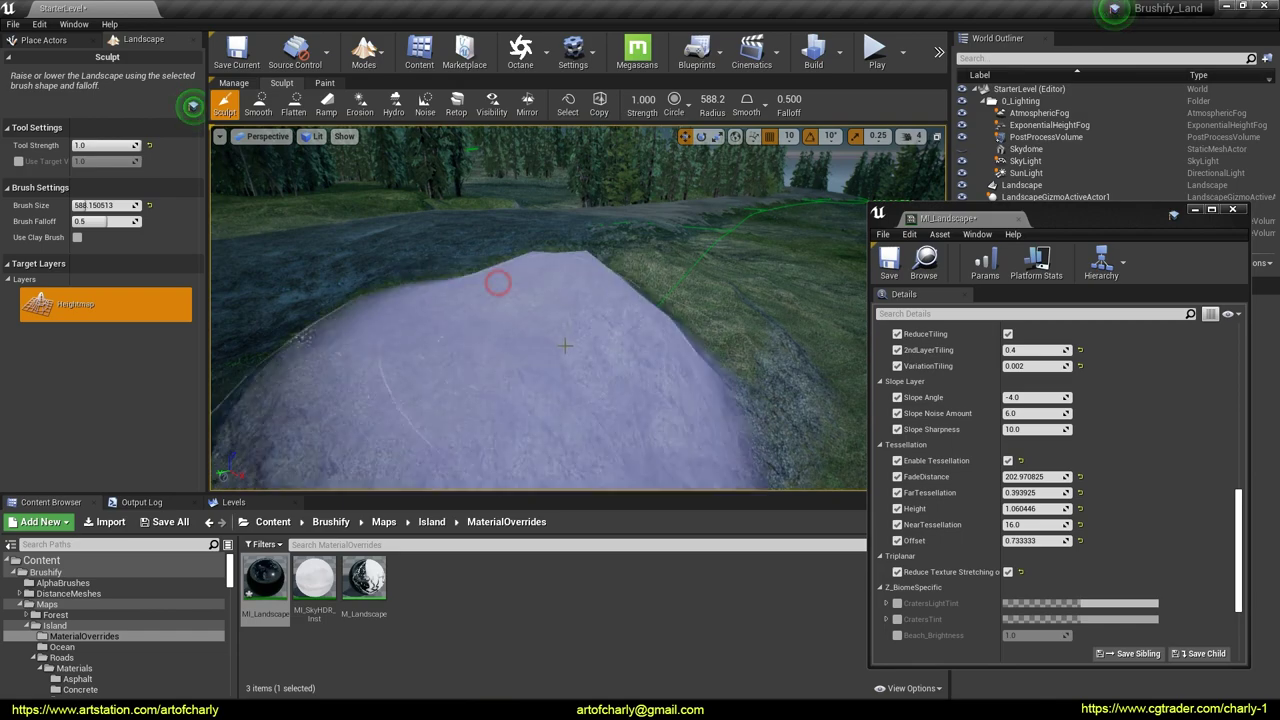
{"action": "right_click_drag", "start_coordinate": [492, 285], "coordinate": [589, 274]}
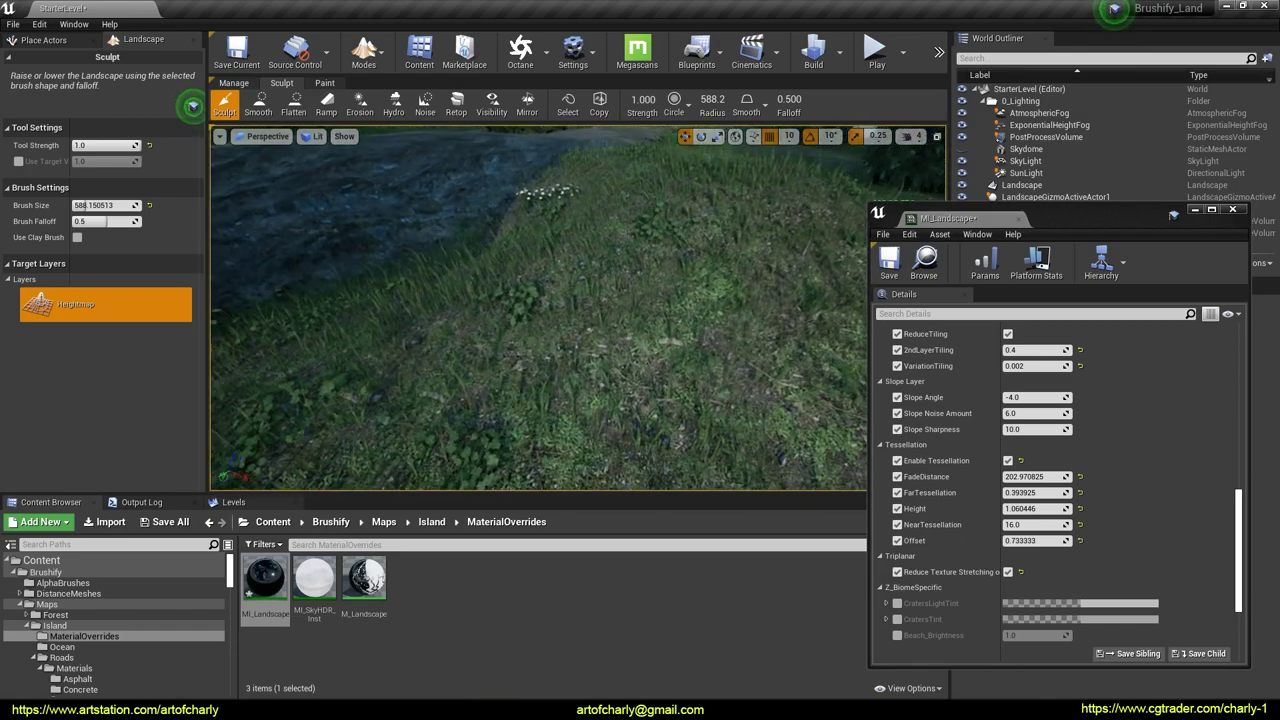
{"action": "right_click_drag", "start_coordinate": [600, 300], "coordinate": [629, 314]}
{"action": "right_click_drag", "start_coordinate": [693, 249], "coordinate": [690, 270]}
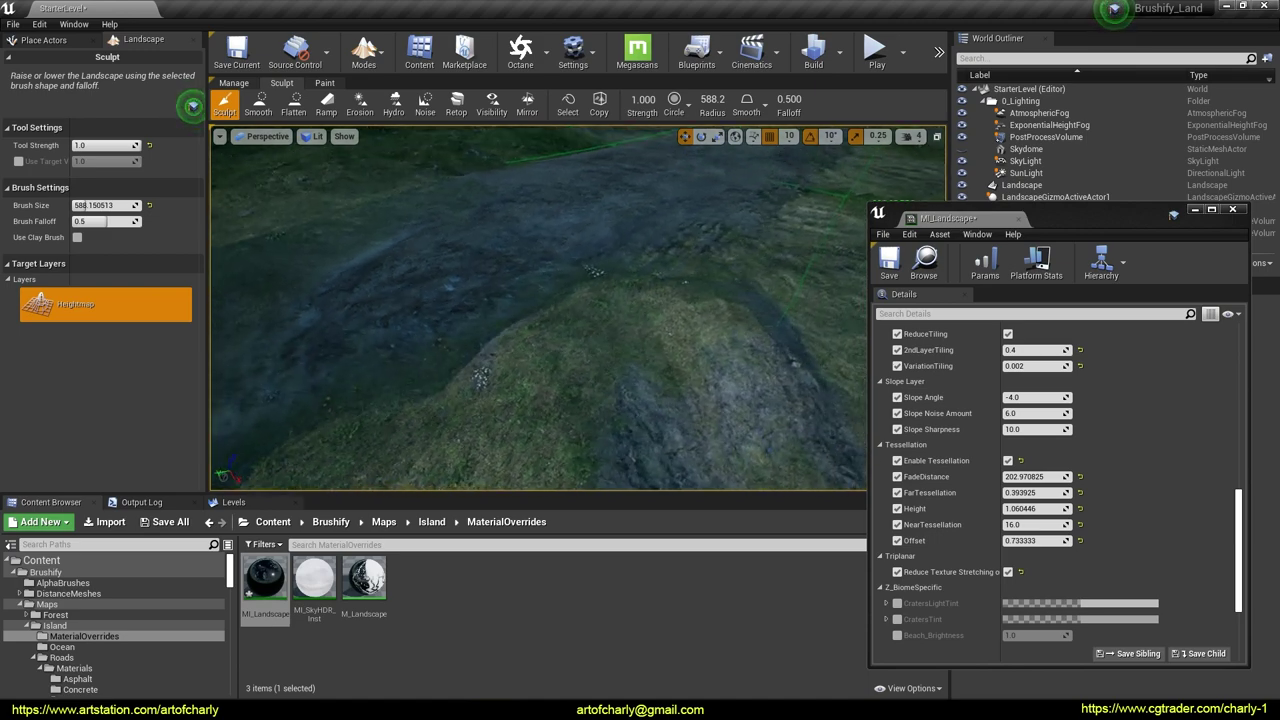
{"action": "left_click_drag", "start_coordinate": [691, 280], "coordinate": [713, 297]}
{"action": "right_click_drag", "start_coordinate": [713, 297], "coordinate": [671, 286]}
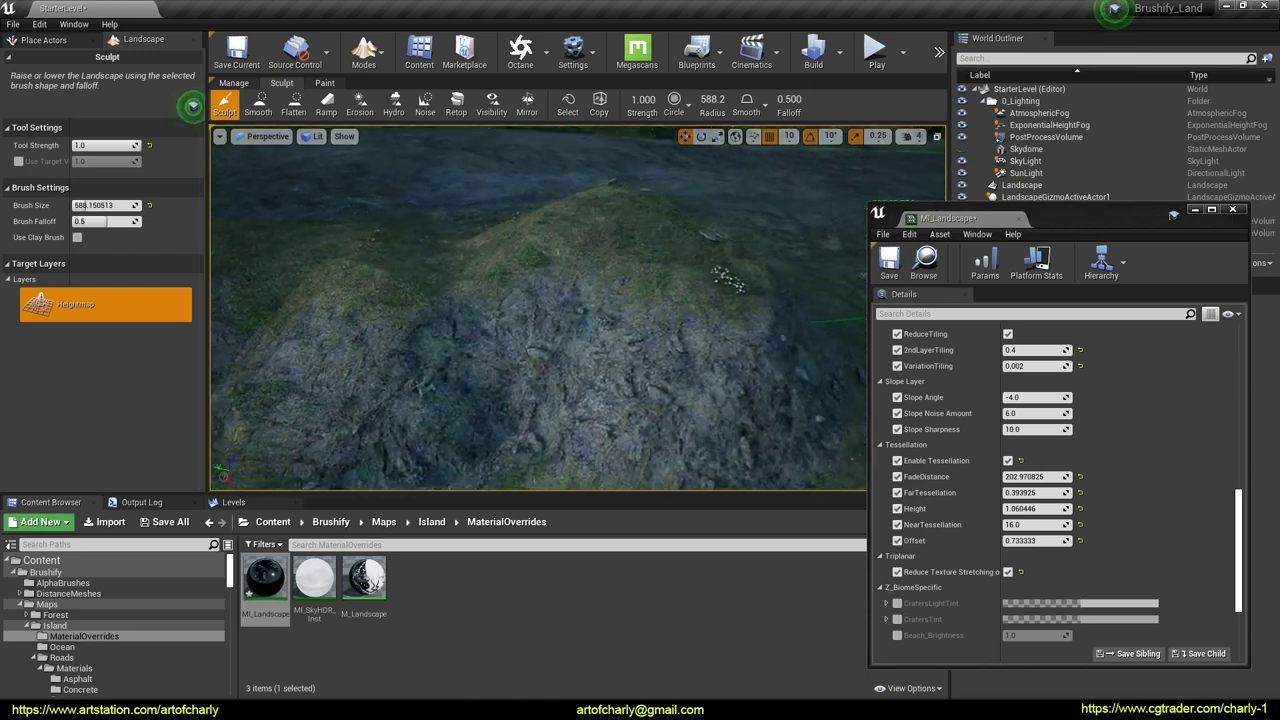
{"action": "right_click_drag", "start_coordinate": [773, 335], "coordinate": [654, 347]}
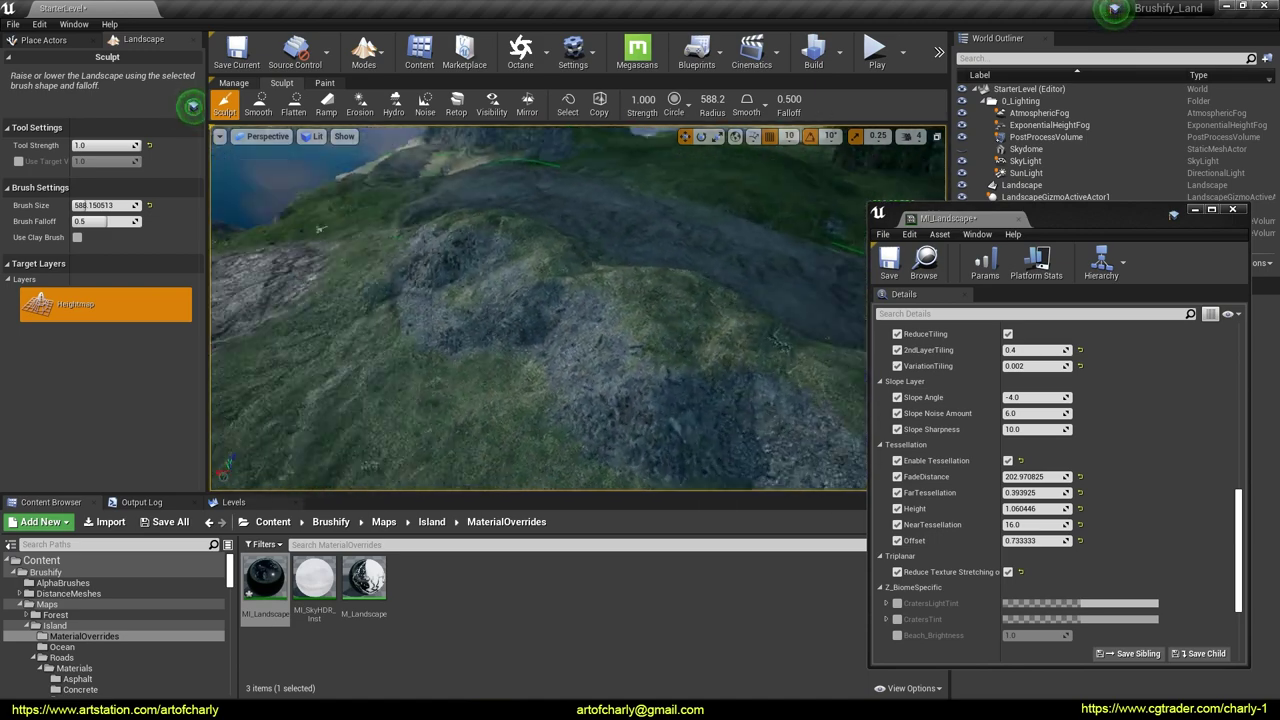
{"action": "mouse_move", "coordinate": [654, 347]}
{"action": "left_mouse_down"}
{"action": "mouse_move", "coordinate": [668, 347]}
{"action": "mouse_move", "coordinate": [700, 407]}
{"action": "left_mouse_up"}
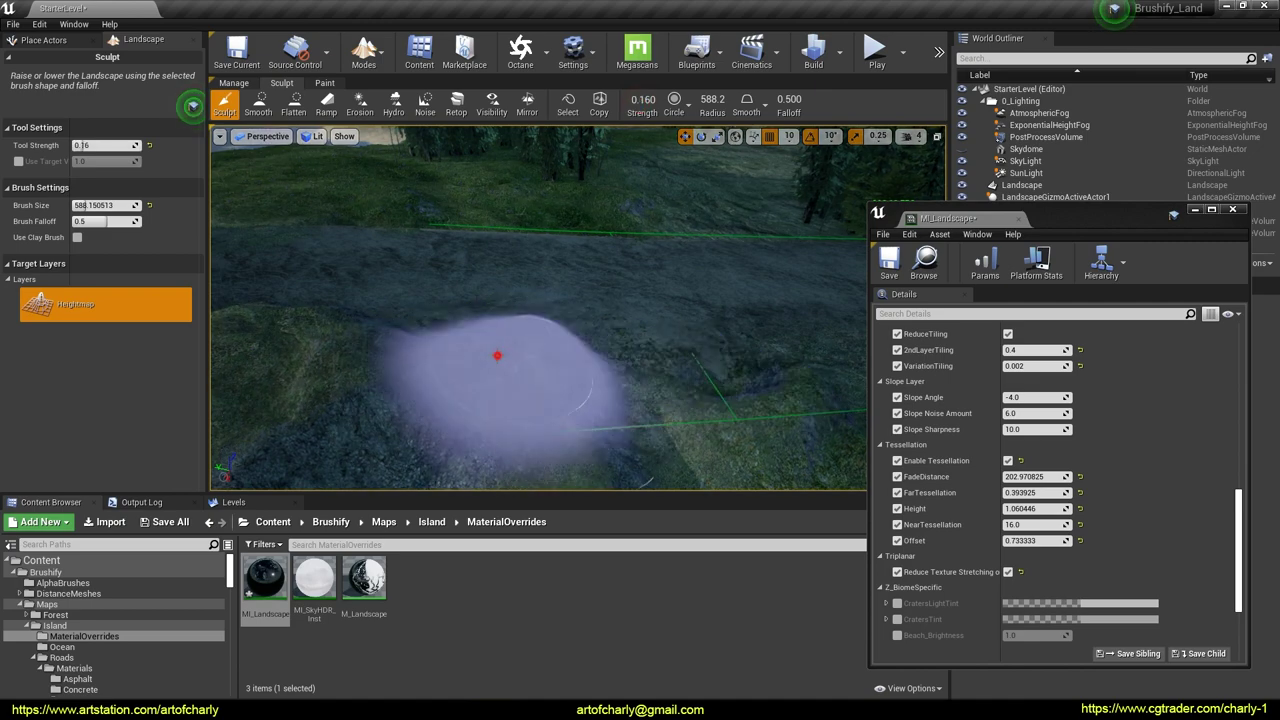
Raise another tall mound, then fly across to the tree-lined rocky slope
{"action": "left_click_drag", "start_coordinate": [668, 362], "coordinate": [560, 360]}
{"action": "mouse_move", "coordinate": [560, 360]}
{"action": "right_mouse_down"}
{"action": "mouse_move", "coordinate": [412, 273]}
{"action": "mouse_move", "coordinate": [639, 402]}
{"action": "mouse_move", "coordinate": [588, 321]}
{"action": "right_mouse_up"}
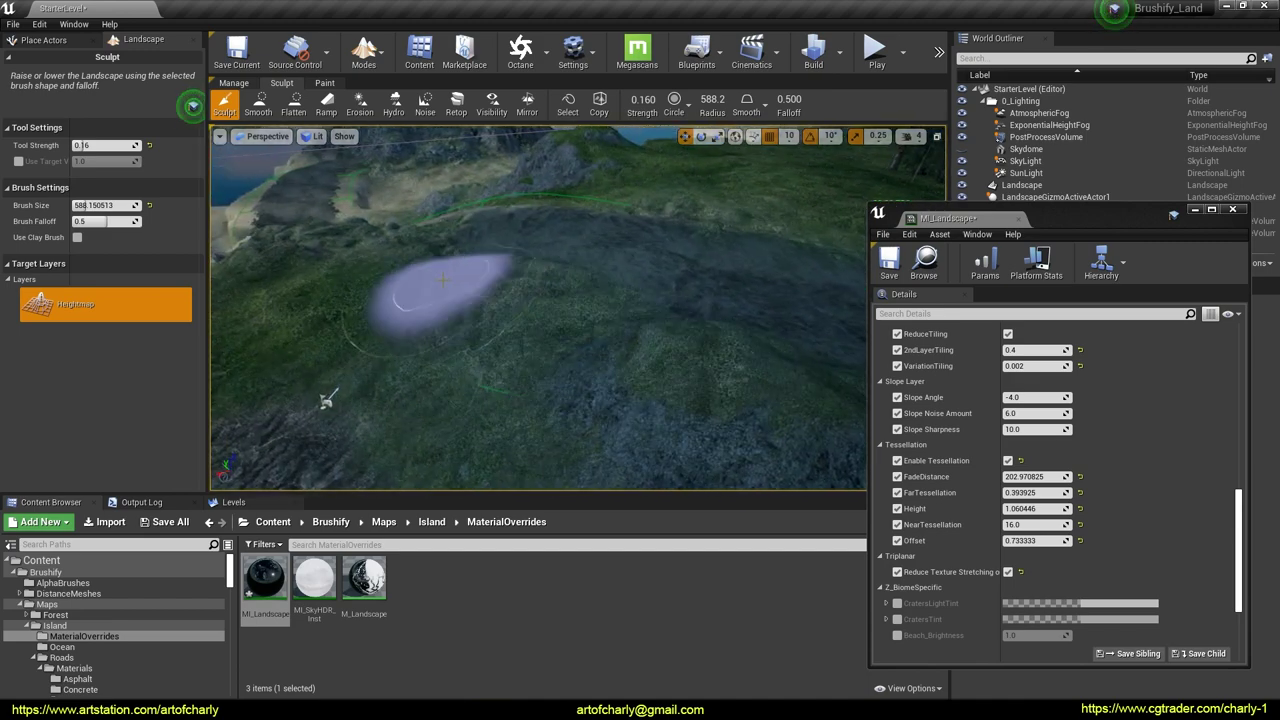
{"action": "right_click_drag", "start_coordinate": [443, 280], "coordinate": [443, 200]}
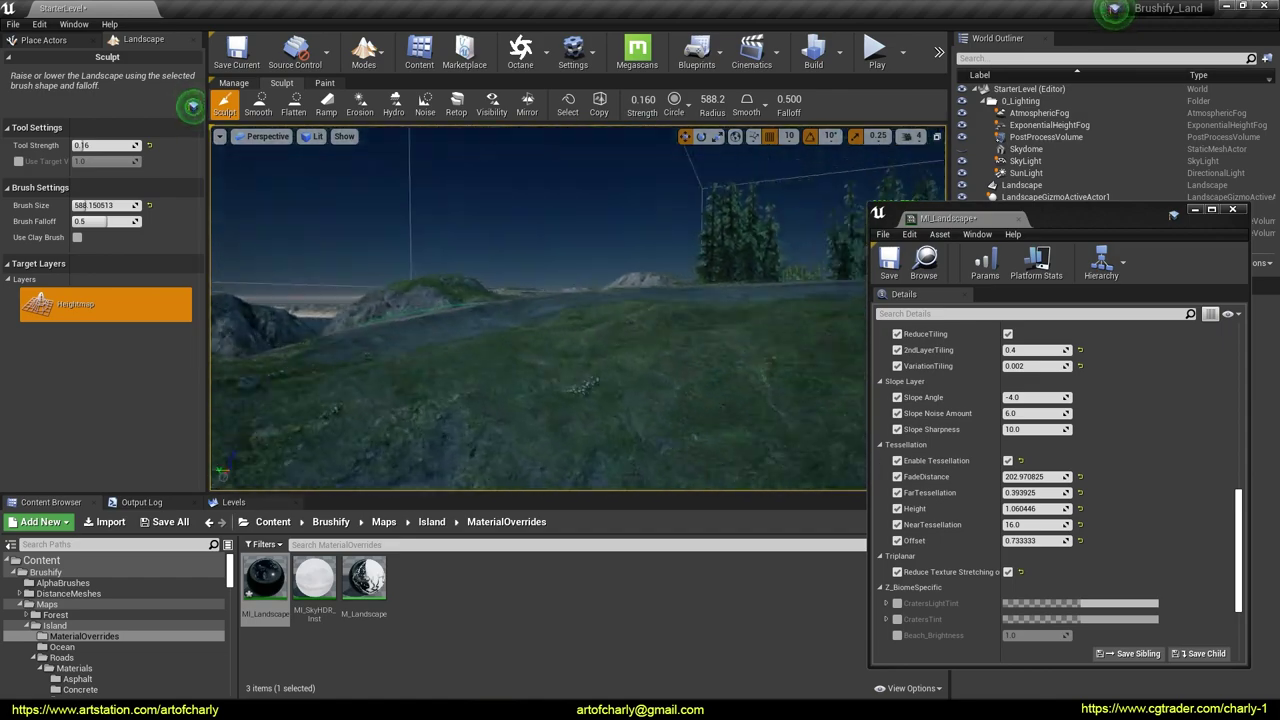
{"action": "right_click_drag", "start_coordinate": [587, 385], "coordinate": [560, 330]}
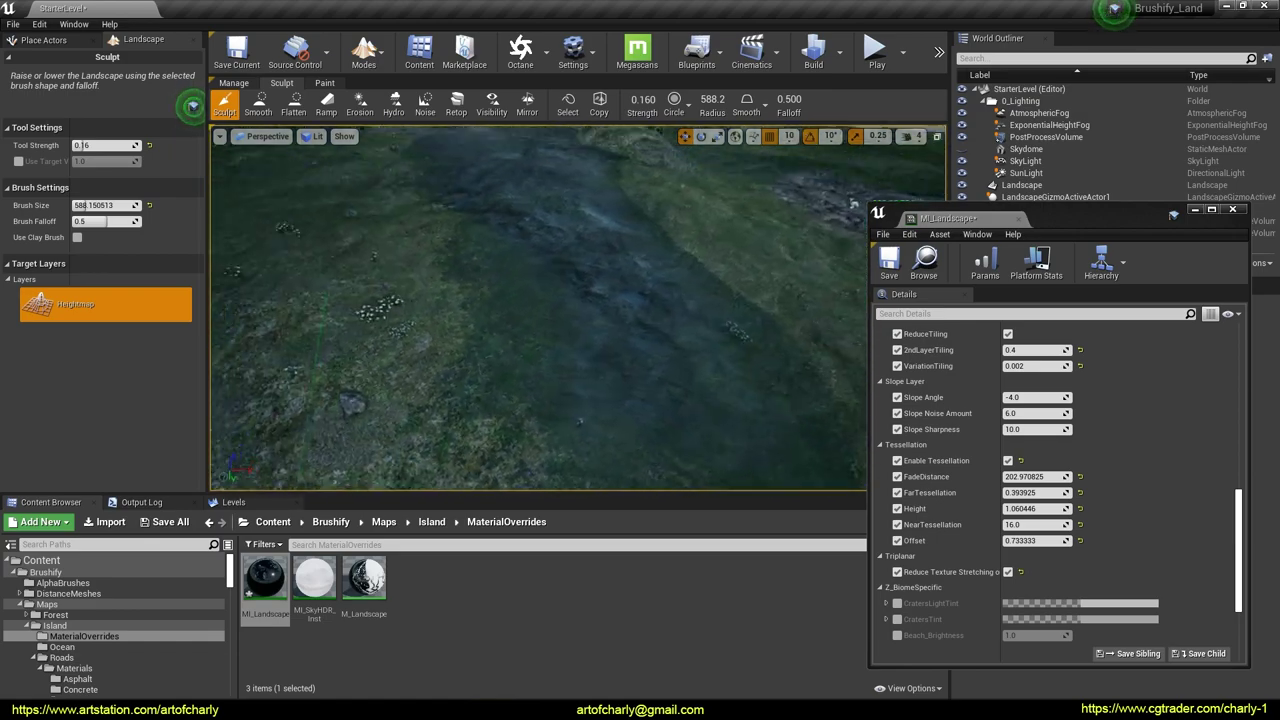
{"action": "mouse_move", "coordinate": [560, 330]}
{"action": "right_mouse_down"}
{"action": "mouse_move", "coordinate": [557, 371]}
{"action": "mouse_move", "coordinate": [586, 357]}
{"action": "right_mouse_up"}
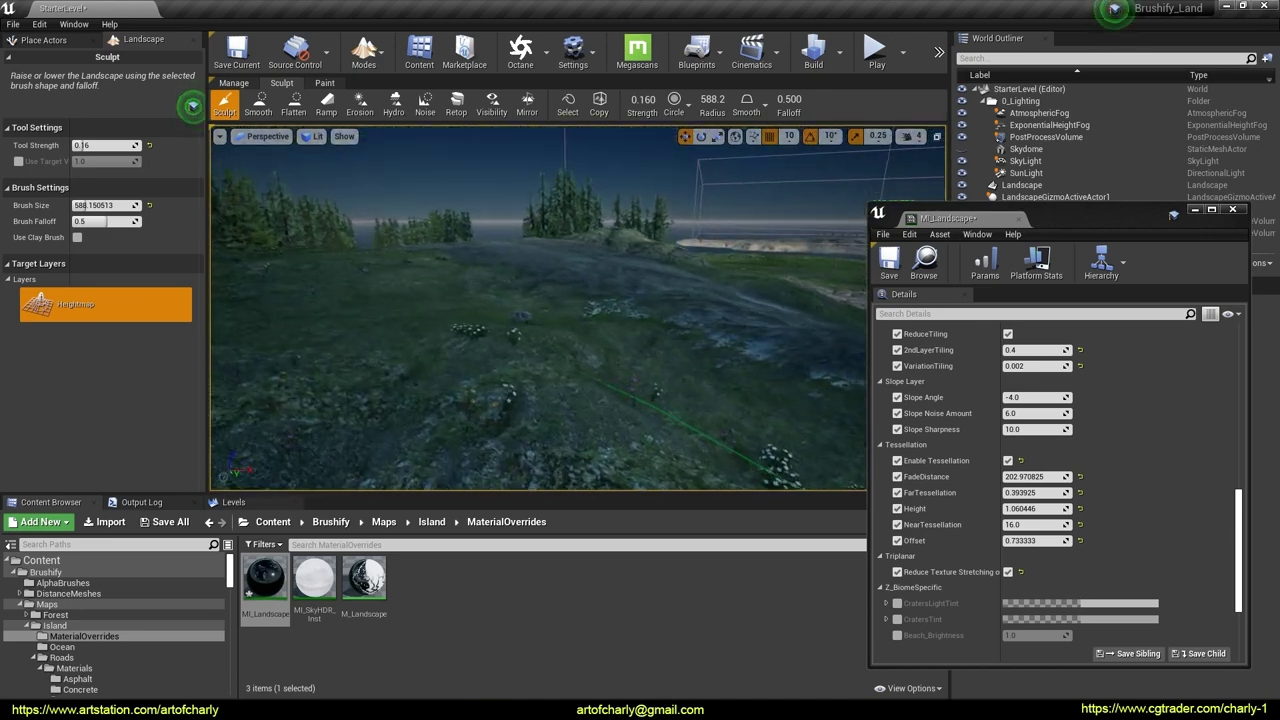
{"action": "right_click_drag", "start_coordinate": [498, 344], "coordinate": [498, 344]}
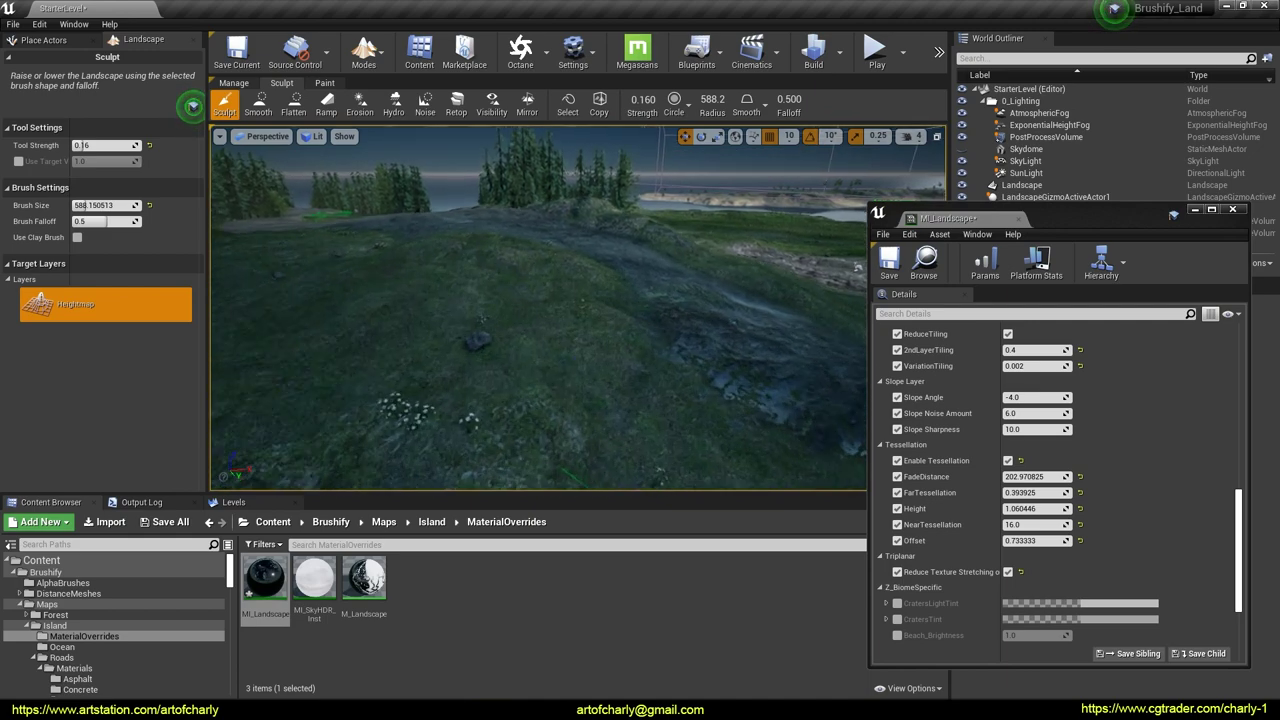
{"action": "right_click_drag", "start_coordinate": [583, 314], "coordinate": [592, 351]}
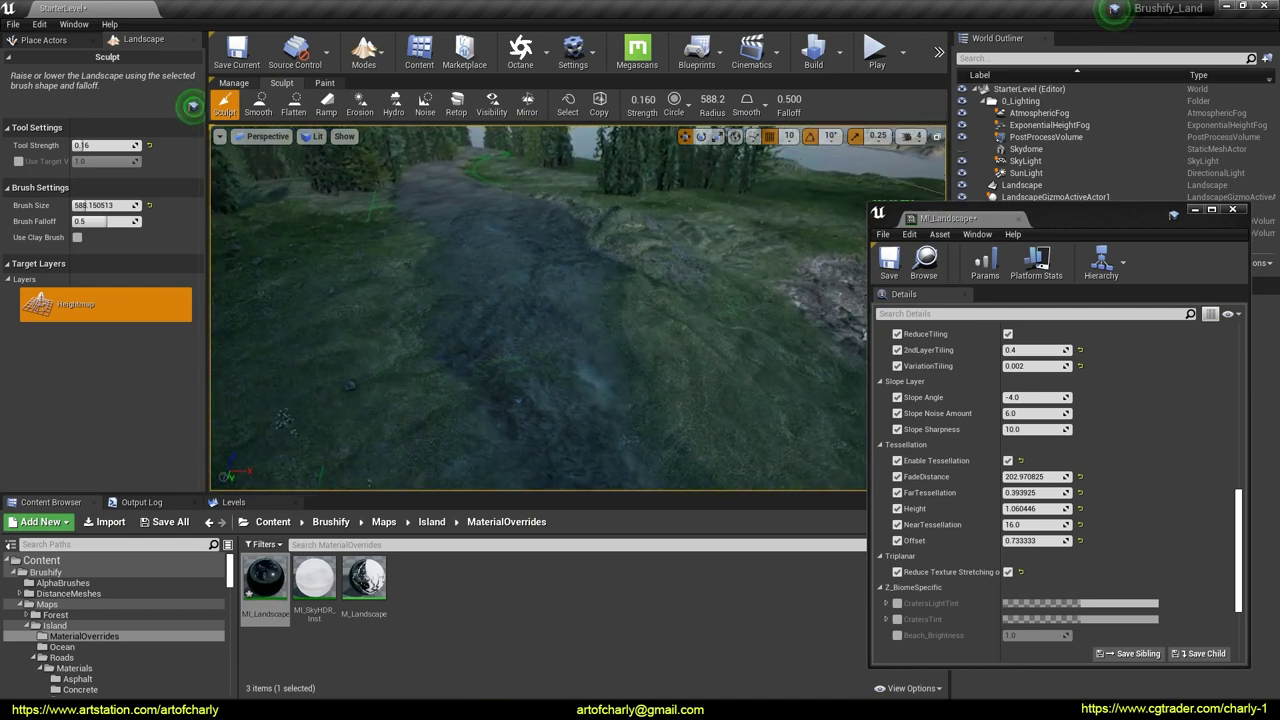
Switch to the Flatten tool and level the ground beside the dirt road
{"action": "left_click", "coordinate": [296, 105]}
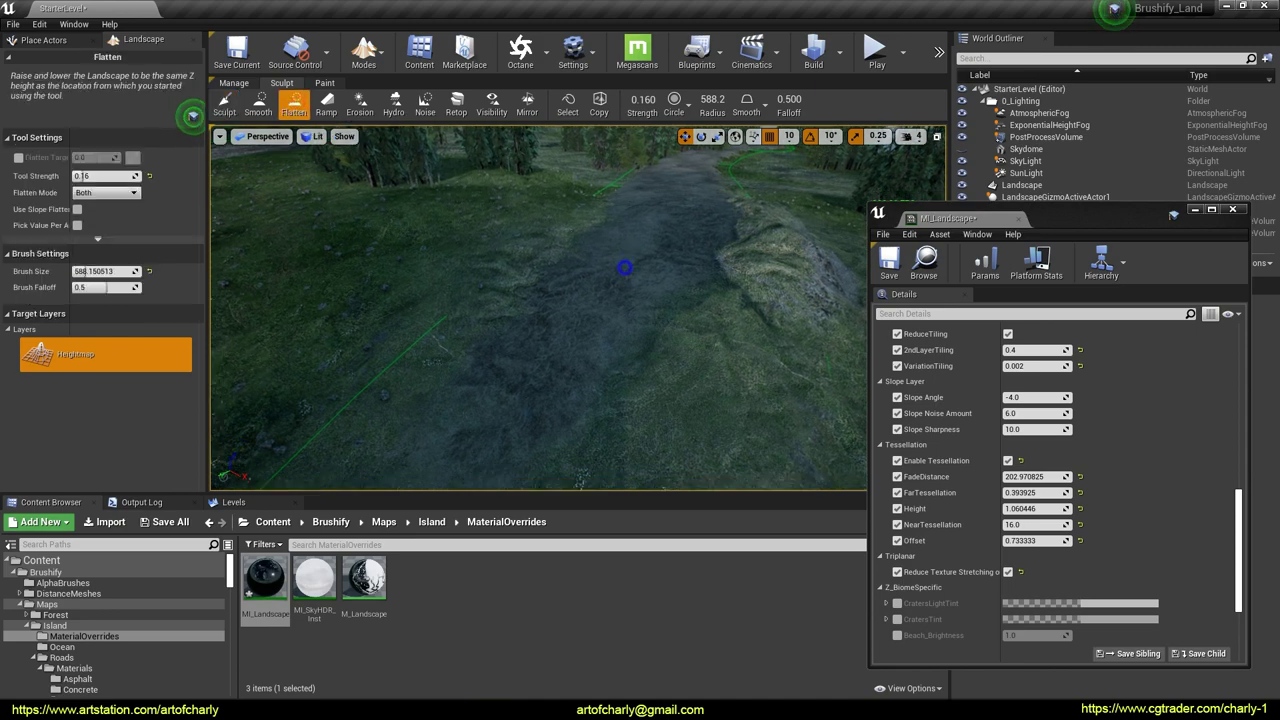
{"action": "right_click_drag", "start_coordinate": [775, 425], "coordinate": [775, 425]}
{"action": "right_click_drag", "start_coordinate": [614, 286], "coordinate": [614, 286]}
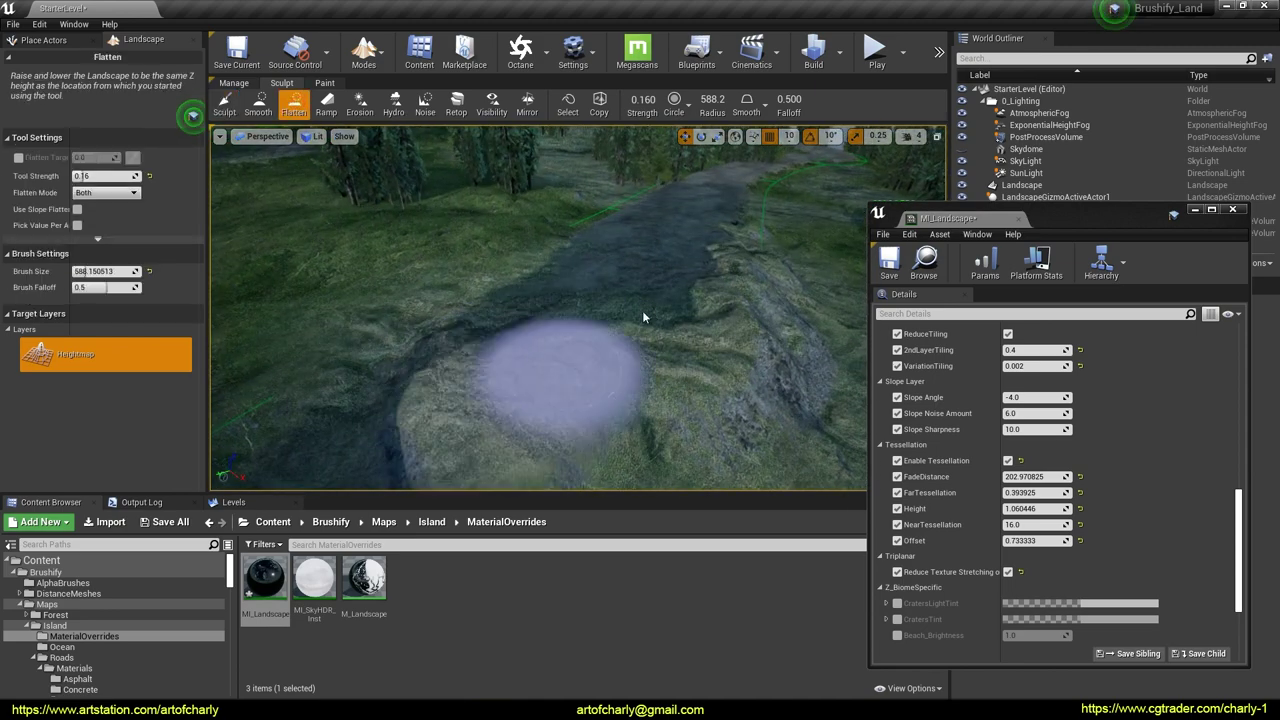
{"action": "right_click_drag", "start_coordinate": [513, 388], "coordinate": [513, 388]}
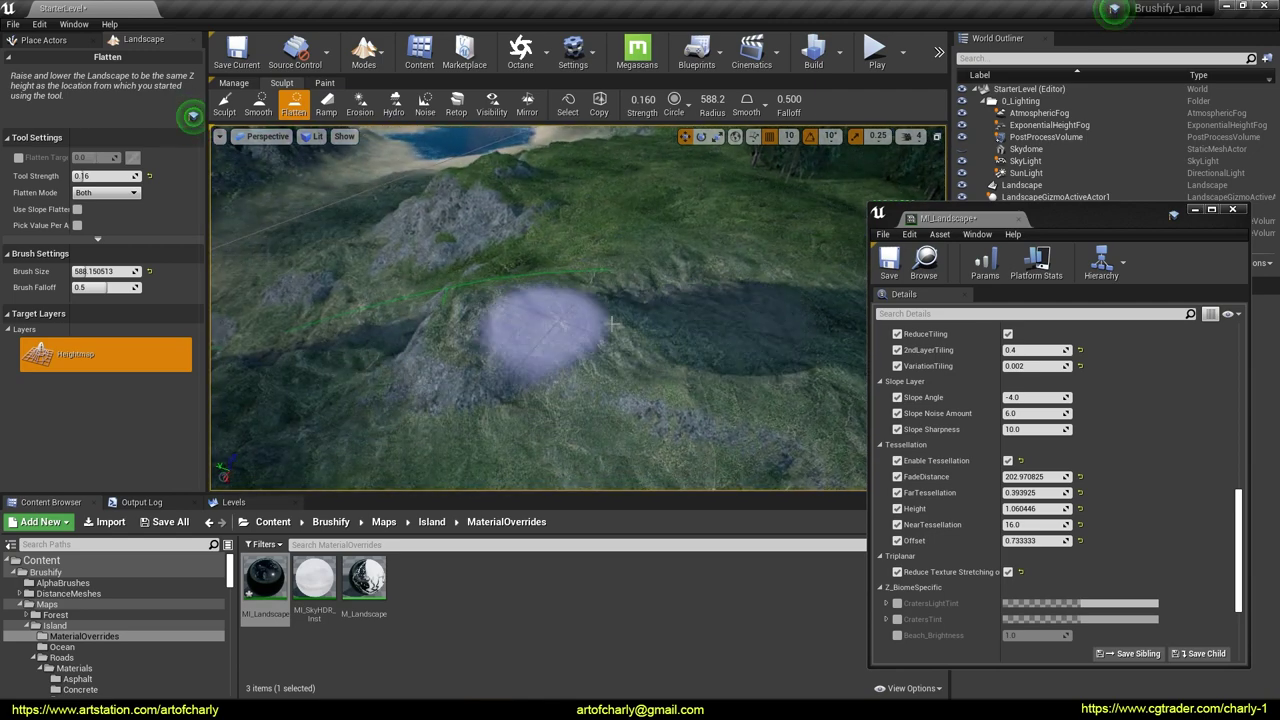
{"action": "right_click_drag", "start_coordinate": [663, 334], "coordinate": [663, 334]}
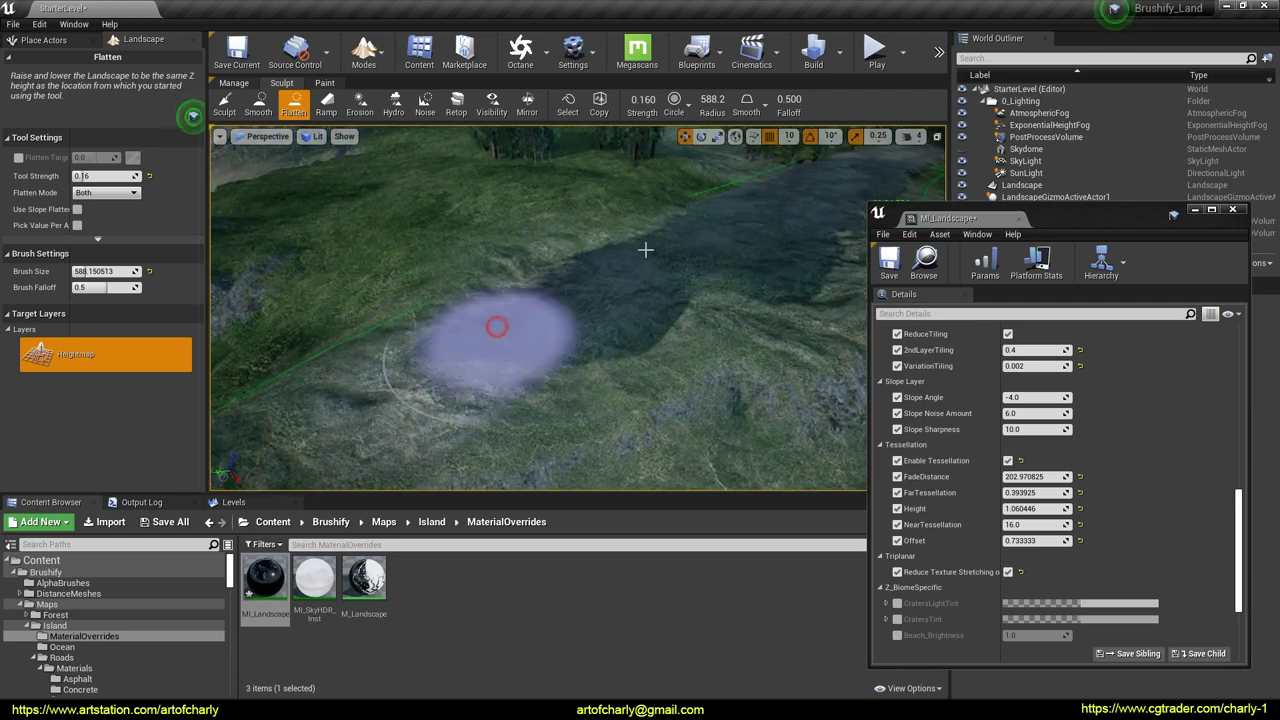
{"action": "right_click_drag", "start_coordinate": [514, 337], "coordinate": [514, 337]}
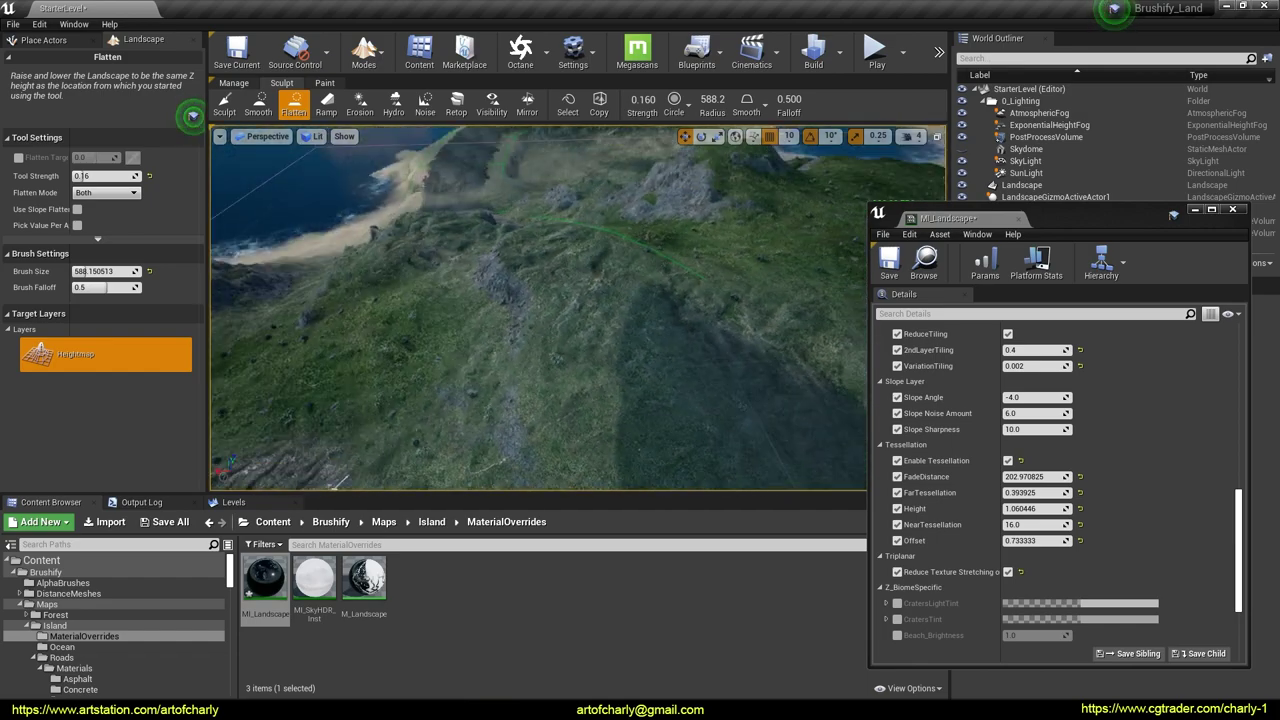
{"action": "right_click_drag", "start_coordinate": [424, 241], "coordinate": [395, 330]}
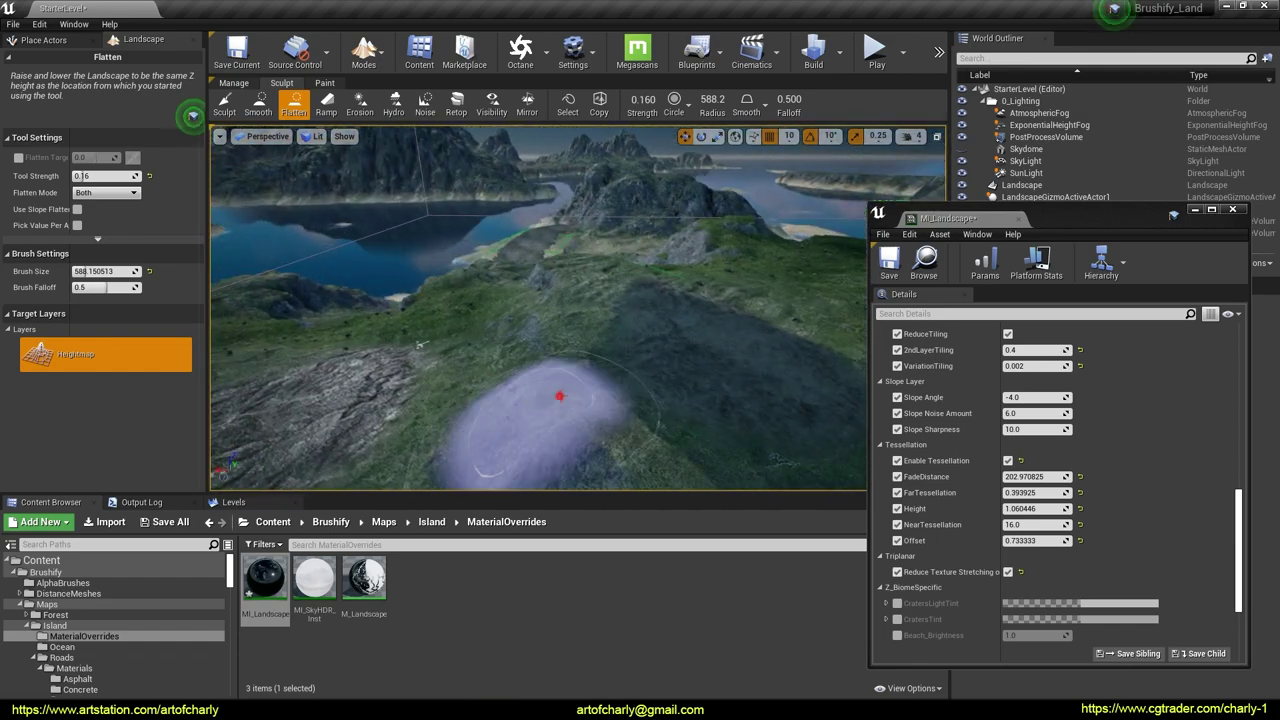
{"action": "right_click_drag", "start_coordinate": [554, 377], "coordinate": [554, 377]}
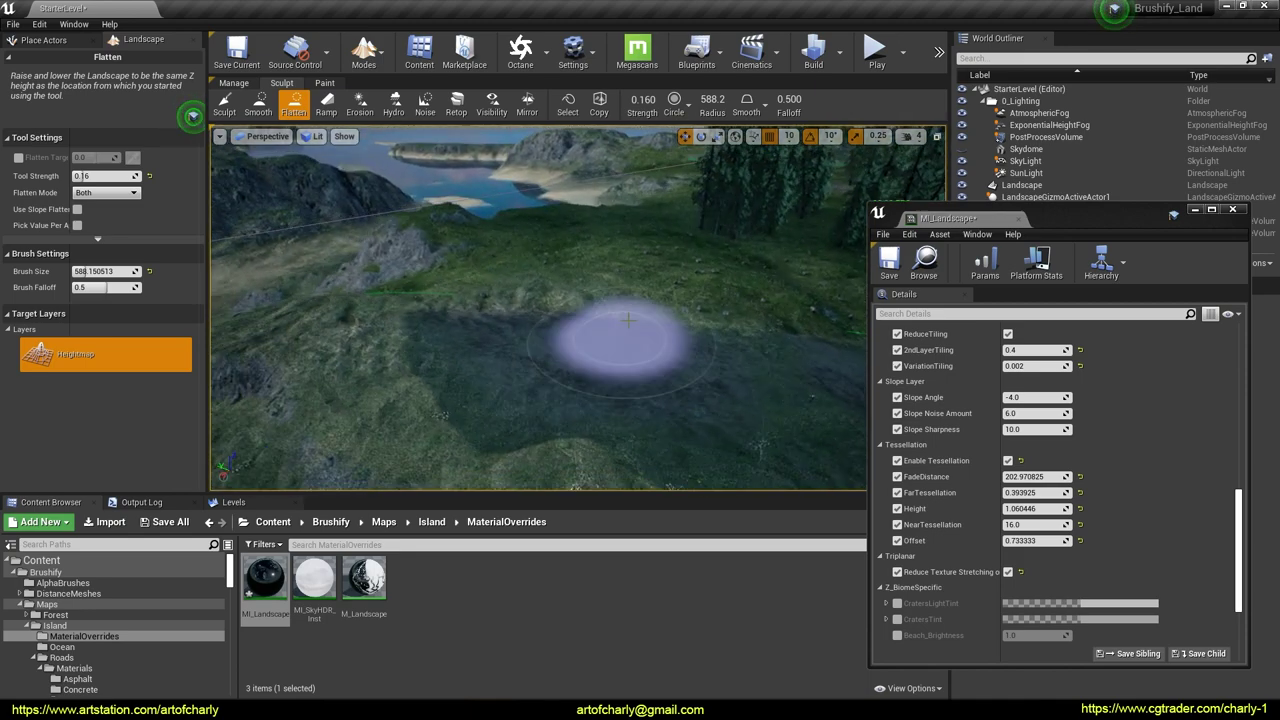
{"action": "right_click_drag", "start_coordinate": [405, 327], "coordinate": [405, 327]}
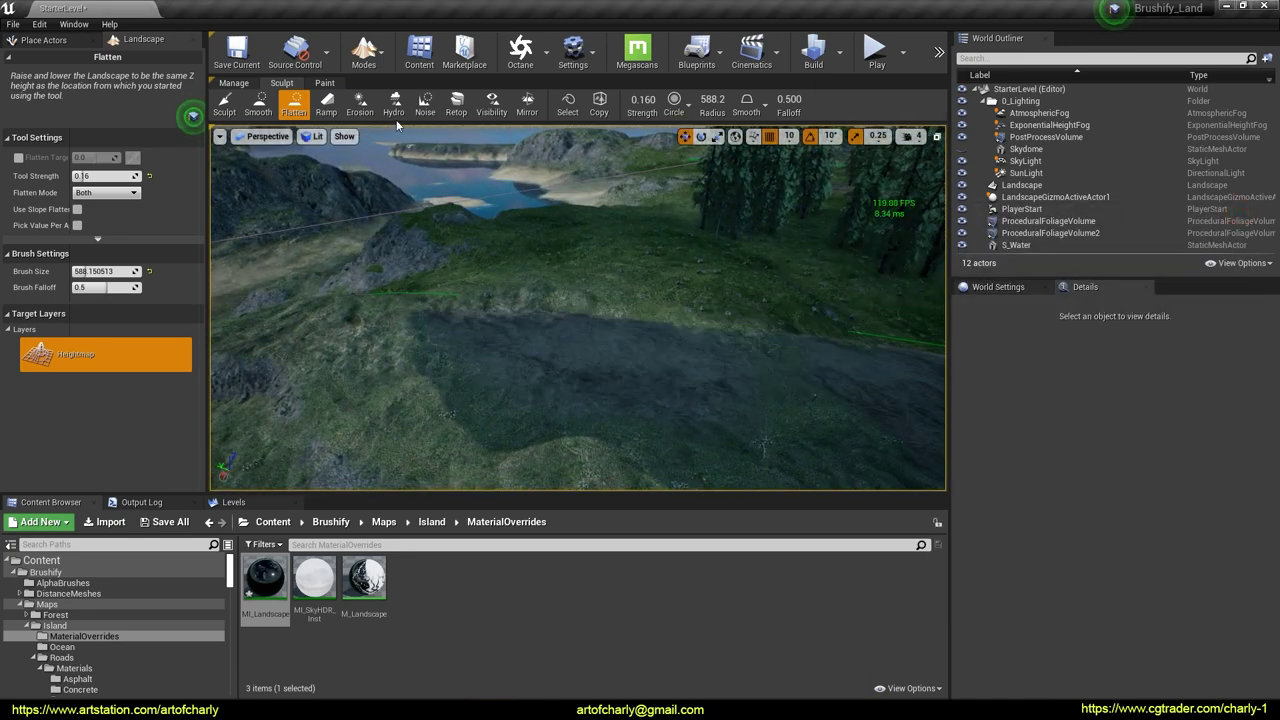
In landscape spline editing, select and focus all segments of the road spline
{"action": "left_click", "coordinate": [238, 83]}
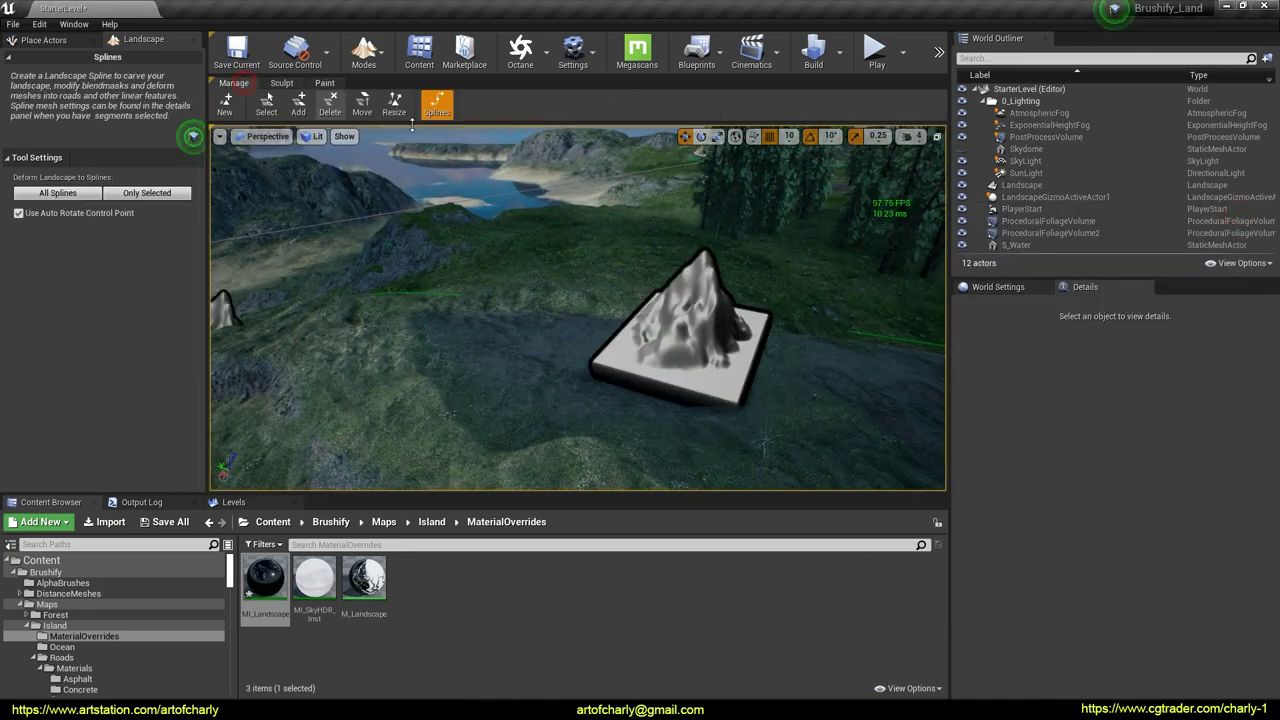
{"action": "left_click", "coordinate": [696, 383]}
{"action": "key", "text": "f"}
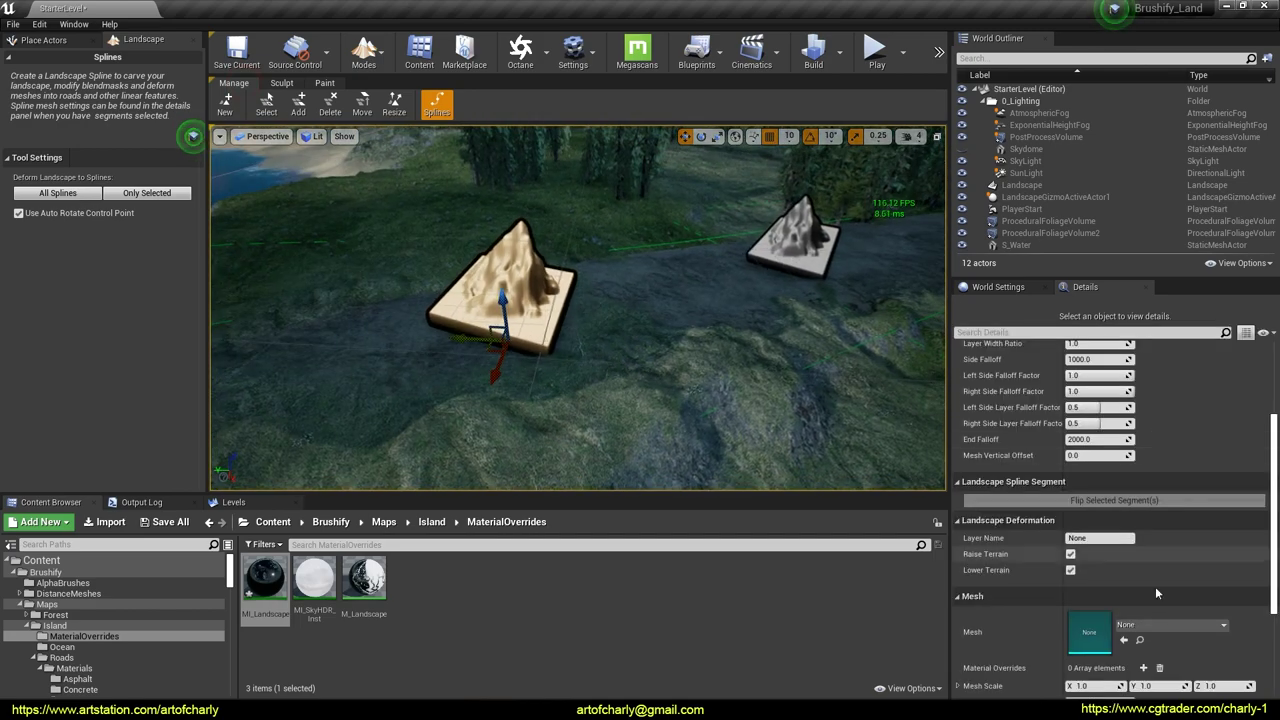
{"action": "left_click_drag", "start_coordinate": [1271, 527], "coordinate": [1275, 373]}
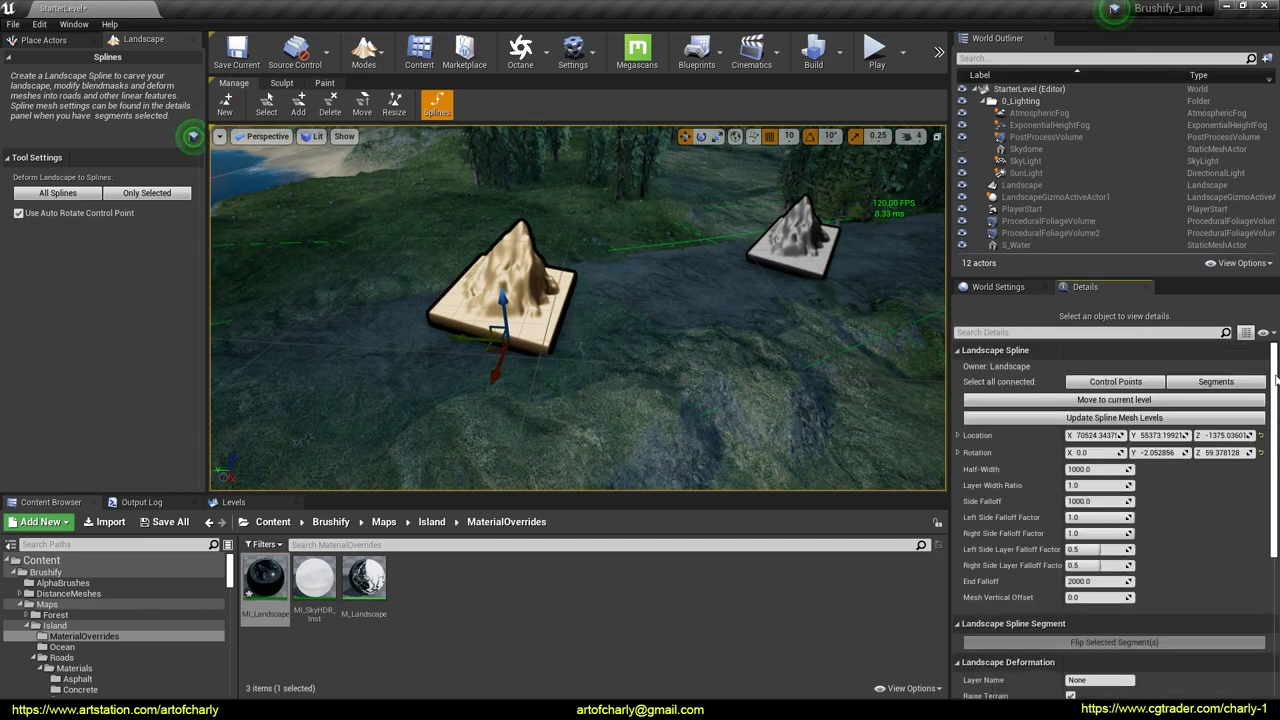
{"action": "left_click", "coordinate": [1216, 381]}
{"action": "scroll", "coordinate": [1078, 430], "scroll_direction": "down", "scroll_amount": 5}
{"action": "scroll", "coordinate": [1078, 430], "scroll_direction": "down", "scroll_amount": 5}
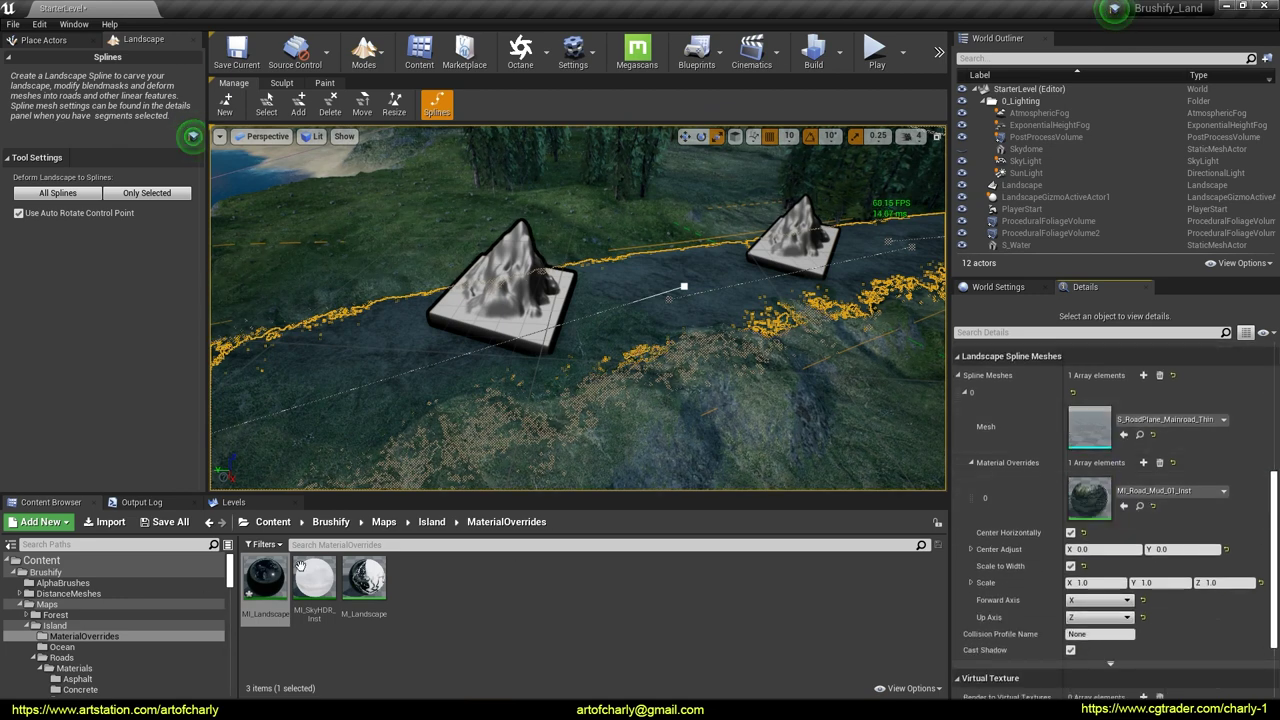
Assign MI_Asphalt_03_Inst from Roads > Materials > Asphalt as the spline's material override
{"action": "left_click", "coordinate": [62, 657]}
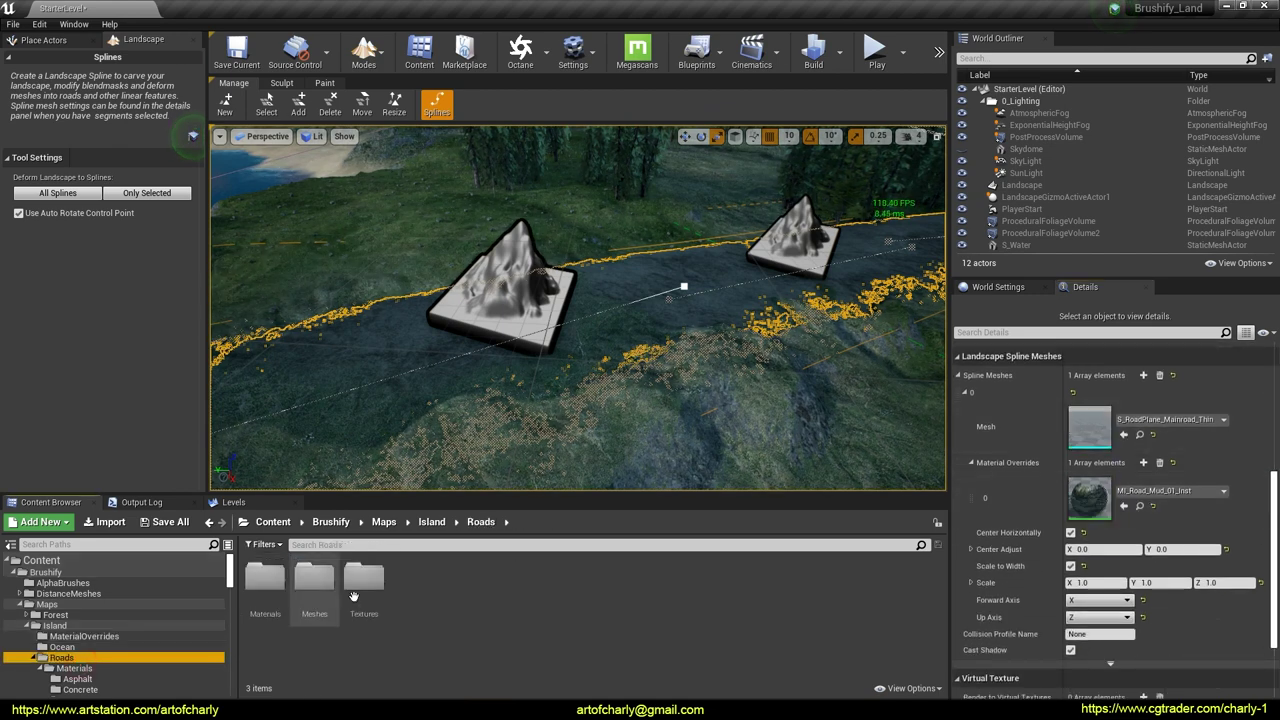
{"action": "double_click", "coordinate": [261, 582]}
{"action": "double_click", "coordinate": [259, 578]}
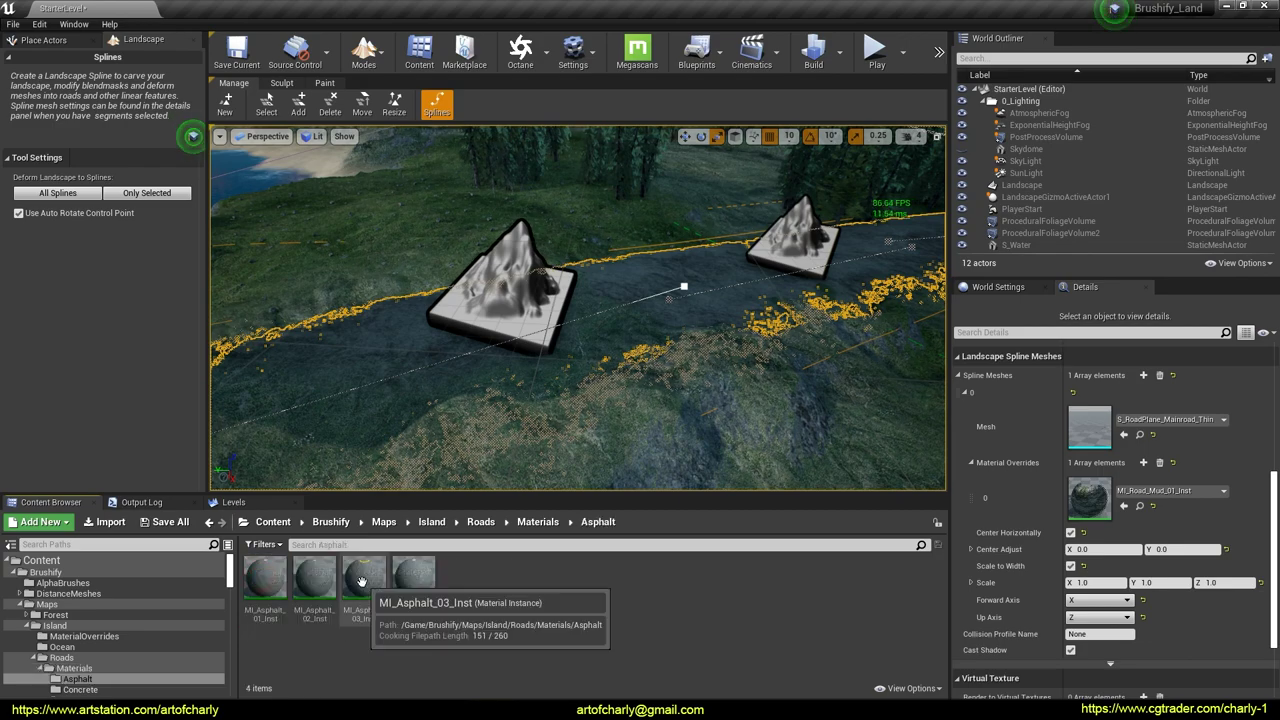
{"action": "left_click_drag", "start_coordinate": [362, 582], "coordinate": [1090, 497]}
{"action": "mouse_move", "coordinate": [666, 380]}
{"action": "right_mouse_down"}
{"action": "mouse_move", "coordinate": [336, 480]}
{"action": "mouse_move", "coordinate": [280, 462]}
{"action": "mouse_move", "coordinate": [622, 366]}
{"action": "mouse_move", "coordinate": [600, 366]}
{"action": "right_mouse_up"}
{"action": "left_click", "coordinate": [373, 55]}
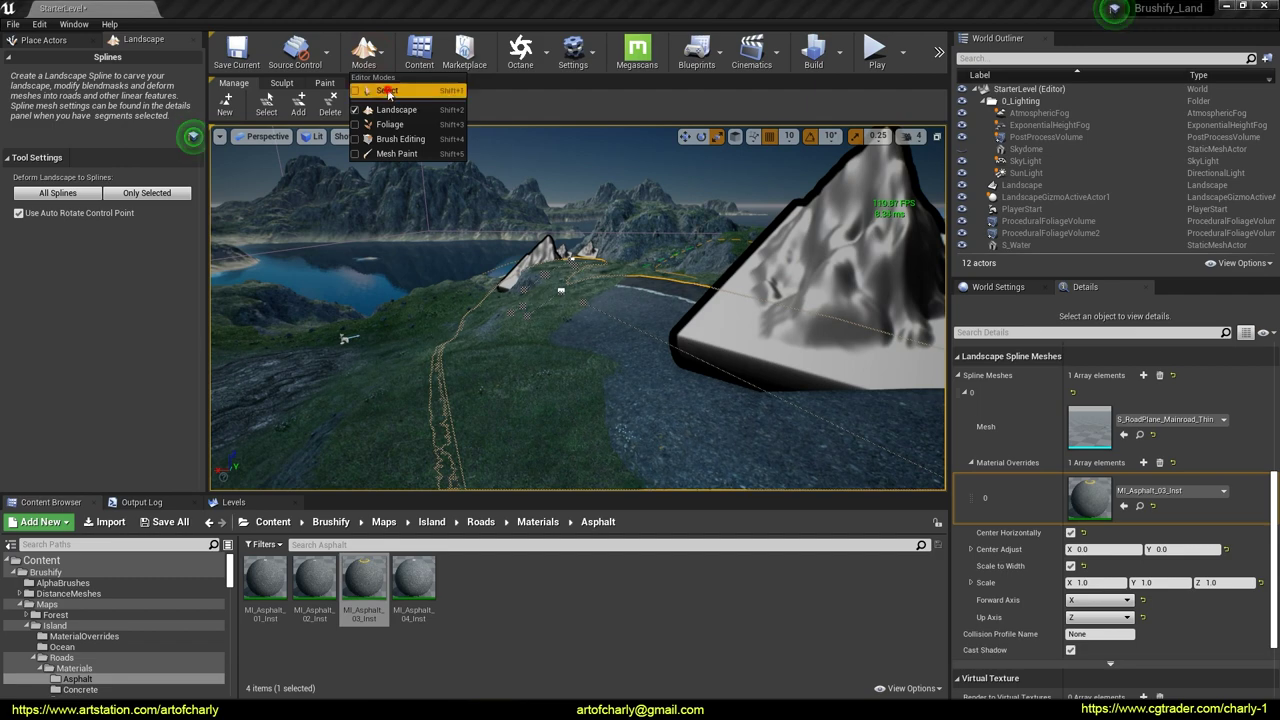
In Place mode, raise the asphalt's ObjectBlending Distance and lower its Min Distance
{"action": "left_click", "coordinate": [385, 88]}
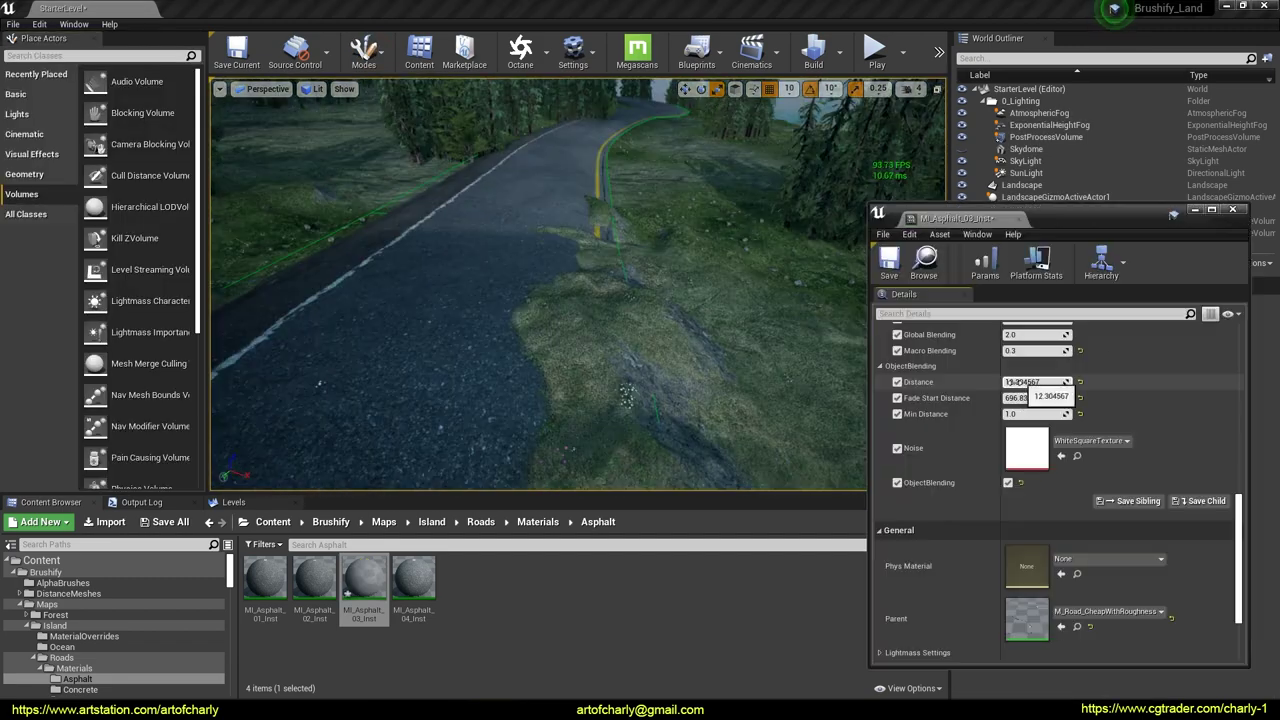
{"action": "mouse_move", "coordinate": [1034, 382]}
{"action": "left_mouse_down"}
{"action": "mouse_move", "coordinate": [1060, 382]}
{"action": "mouse_move", "coordinate": [1010, 382]}
{"action": "mouse_move", "coordinate": [1050, 382]}
{"action": "mouse_move", "coordinate": [1010, 382]}
{"action": "mouse_move", "coordinate": [1045, 382]}
{"action": "mouse_move", "coordinate": [1060, 398]}
{"action": "left_mouse_up"}
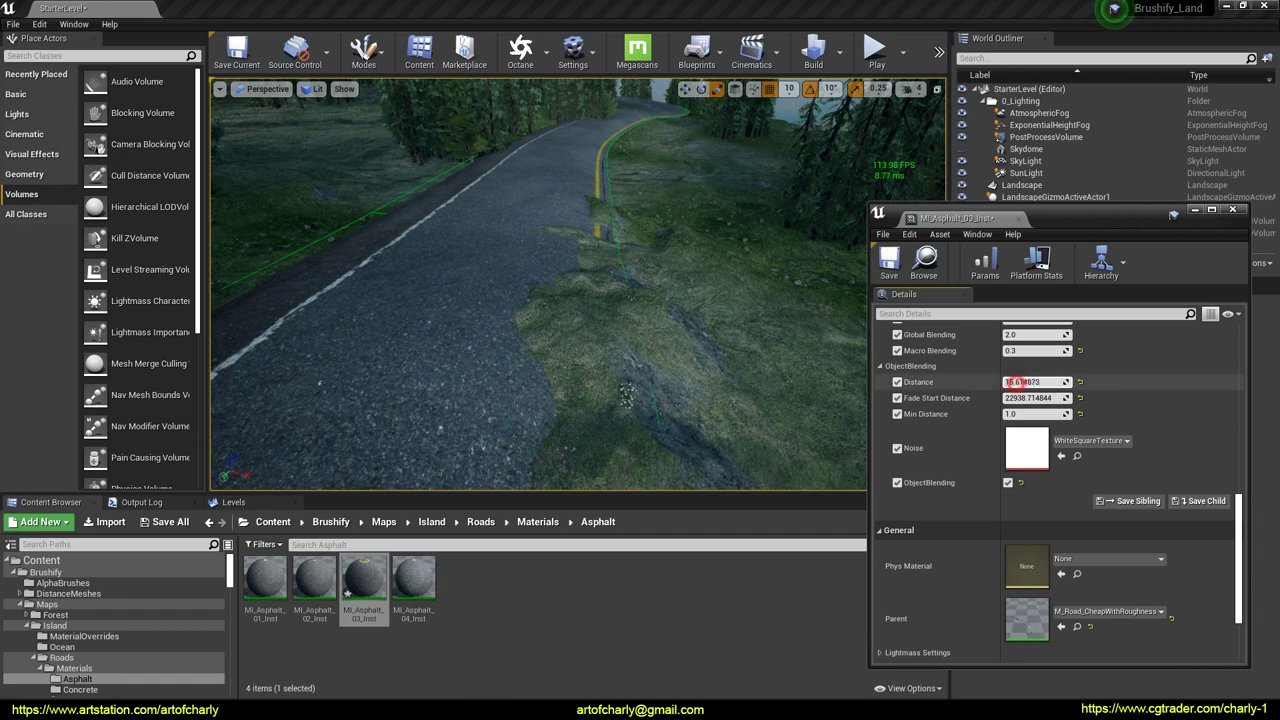
{"action": "mouse_move", "coordinate": [1013, 382]}
{"action": "left_mouse_down"}
{"action": "mouse_move", "coordinate": [1060, 382]}
{"action": "mouse_move", "coordinate": [1060, 398]}
{"action": "left_mouse_up"}
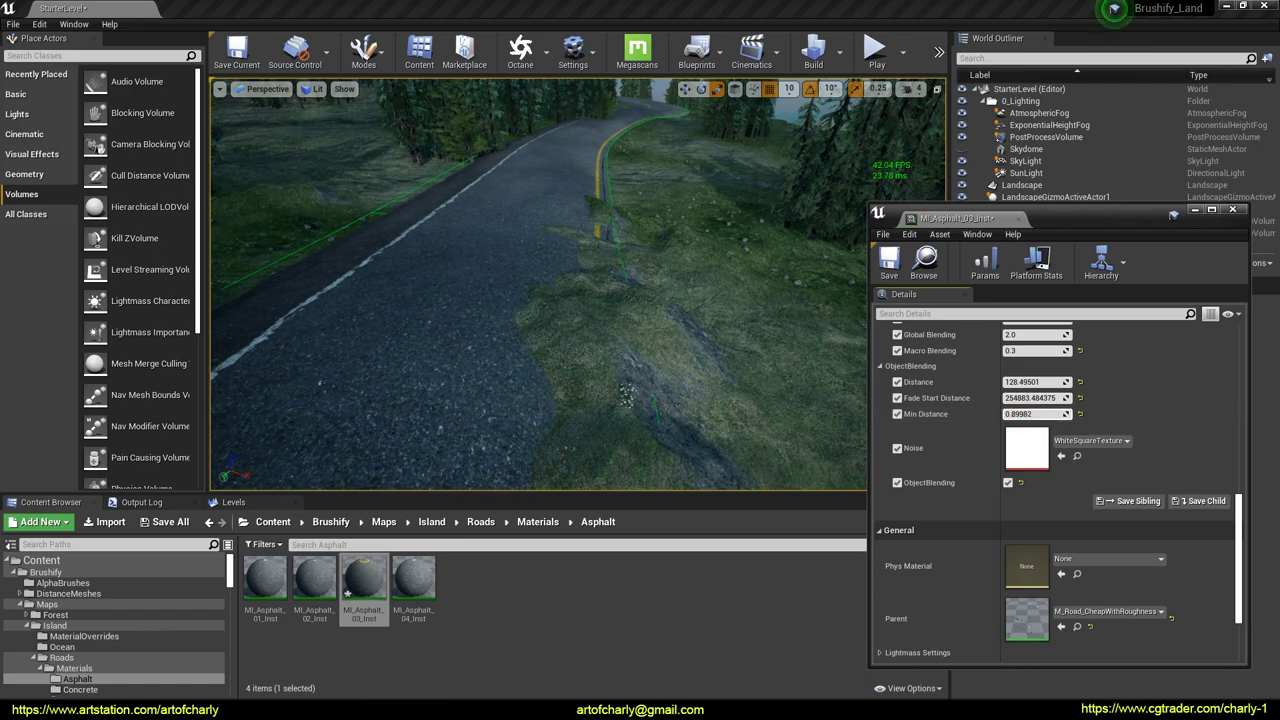
{"action": "left_click_drag", "start_coordinate": [1030, 414], "coordinate": [1000, 414]}
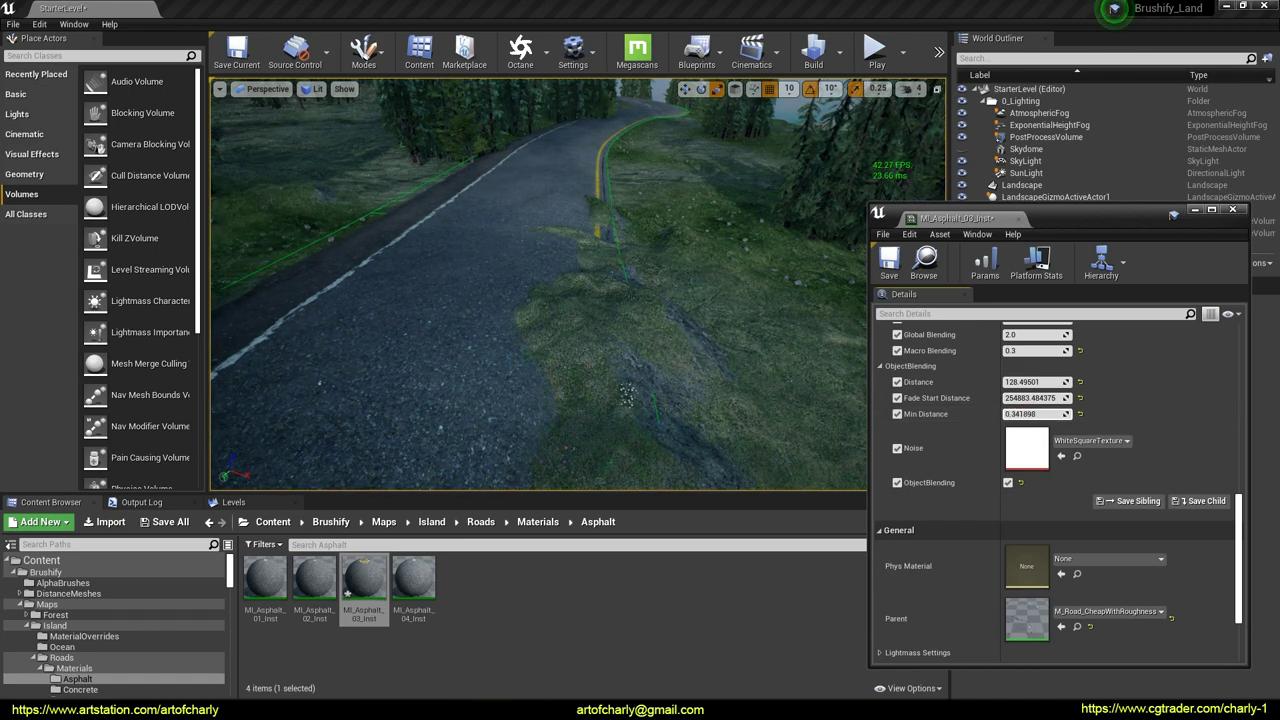
{"action": "scroll", "coordinate": [531, 346], "scroll_direction": "up", "scroll_amount": 10}
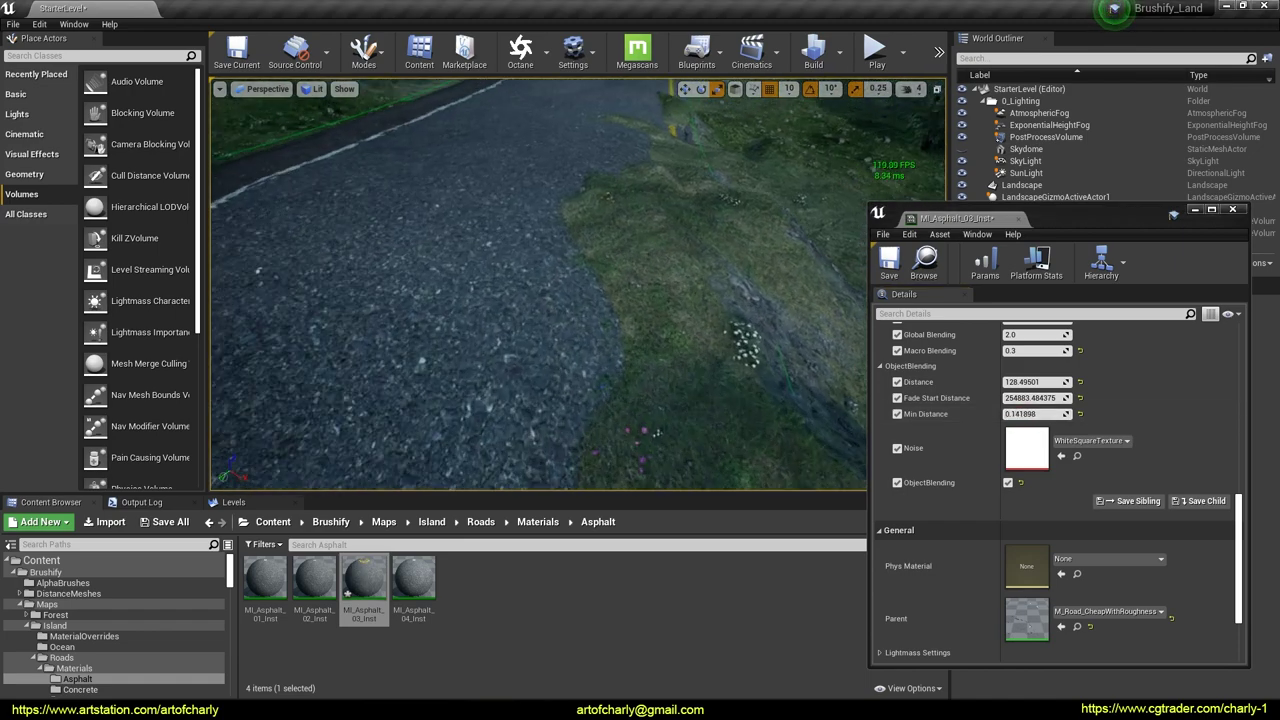
{"action": "scroll", "coordinate": [531, 346], "scroll_direction": "down", "scroll_amount": 8}
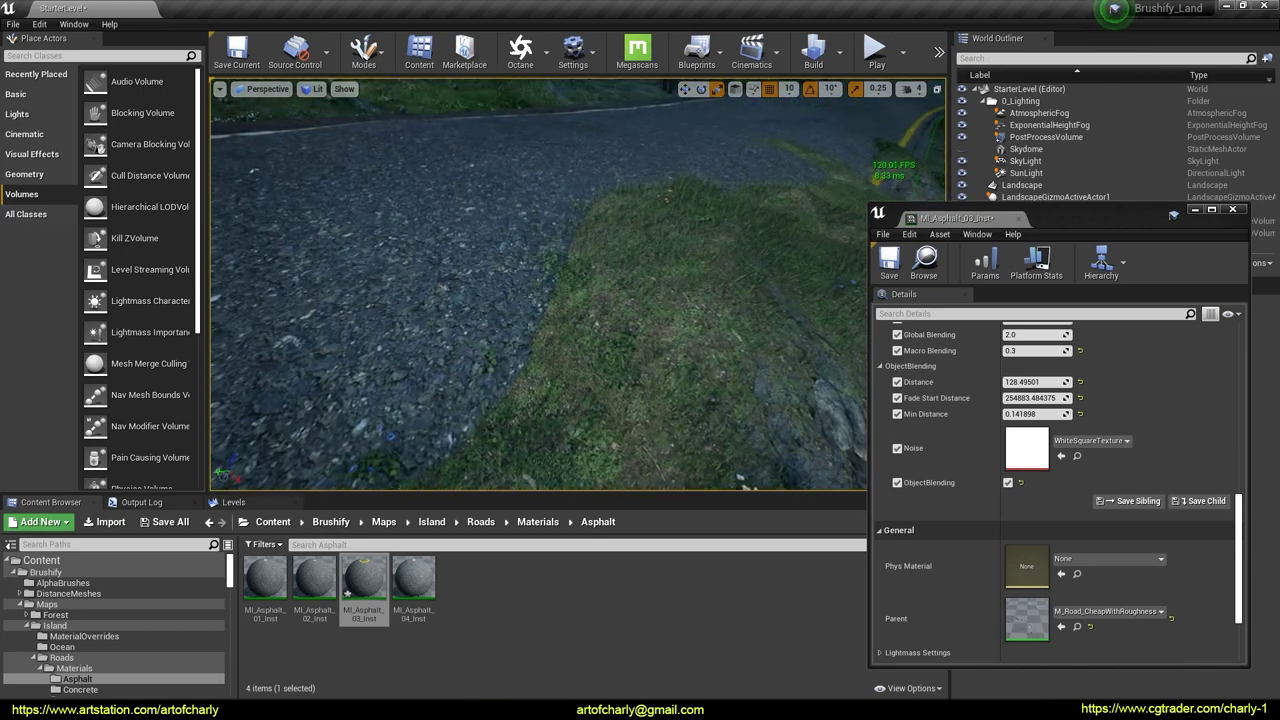
{"action": "left_click_drag", "start_coordinate": [1040, 381], "coordinate": [1060, 381]}
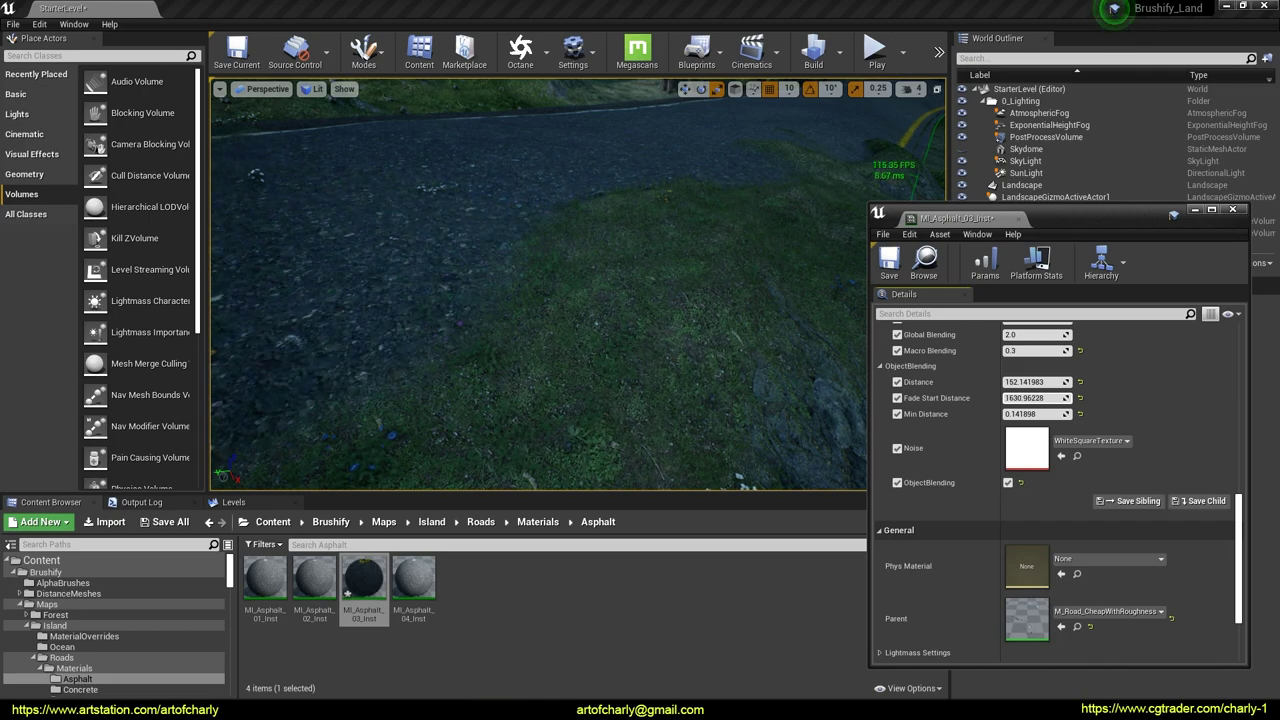
Reduce Fade Start Distance, settle Min Distance at 0.769553 and ObjectBlending Distance at 55.938908
{"action": "right_click_drag", "start_coordinate": [642, 342], "coordinate": [657, 323]}
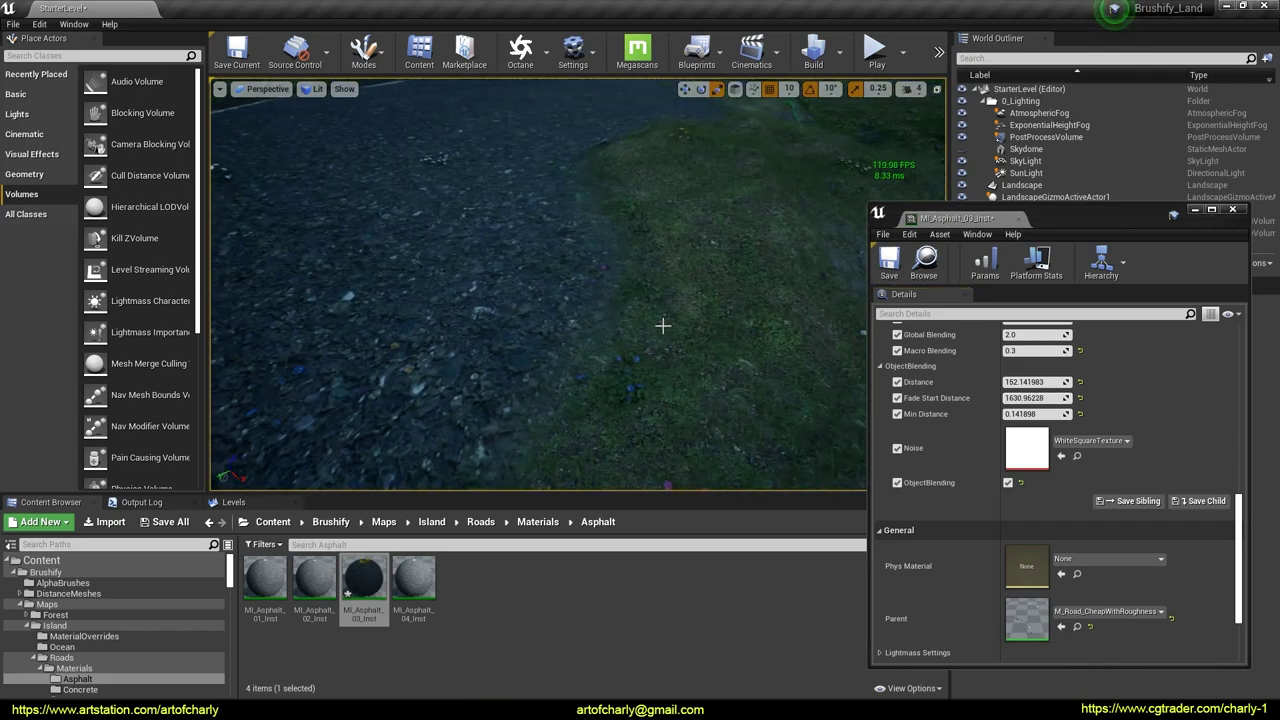
{"action": "left_click_drag", "start_coordinate": [1038, 399], "coordinate": [1000, 399]}
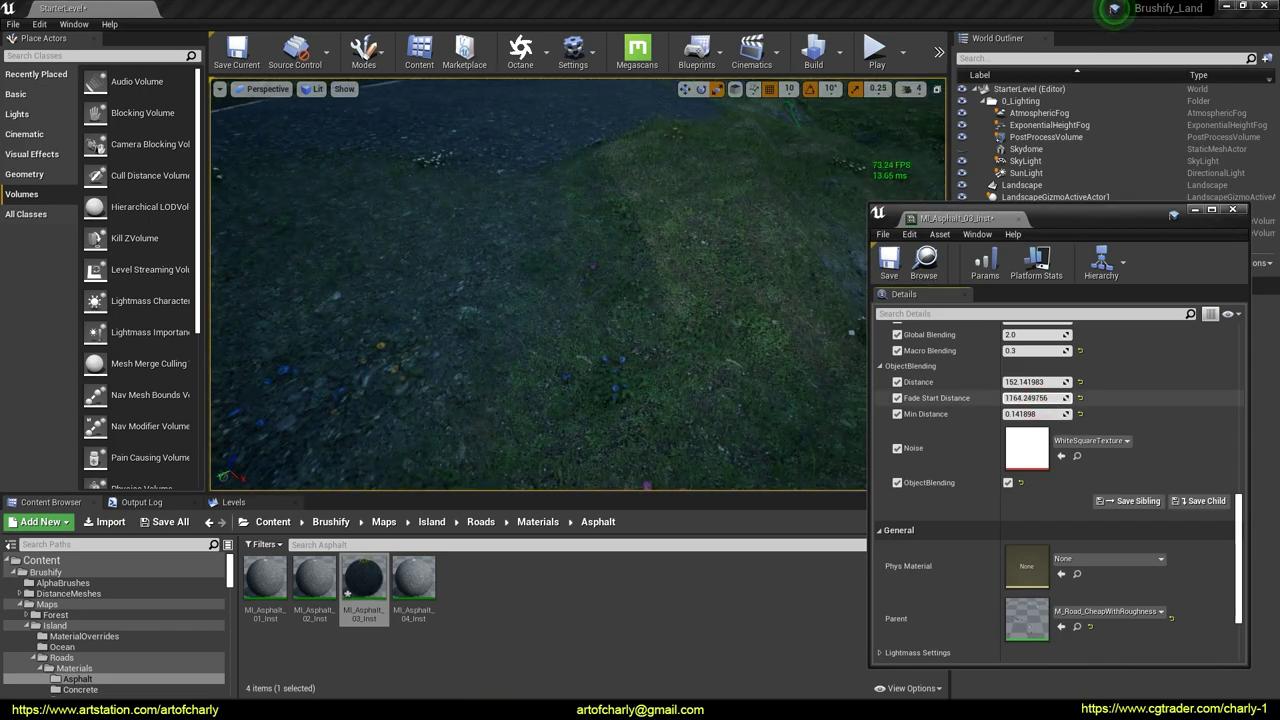
{"action": "right_click_drag", "start_coordinate": [558, 300], "coordinate": [560, 250]}
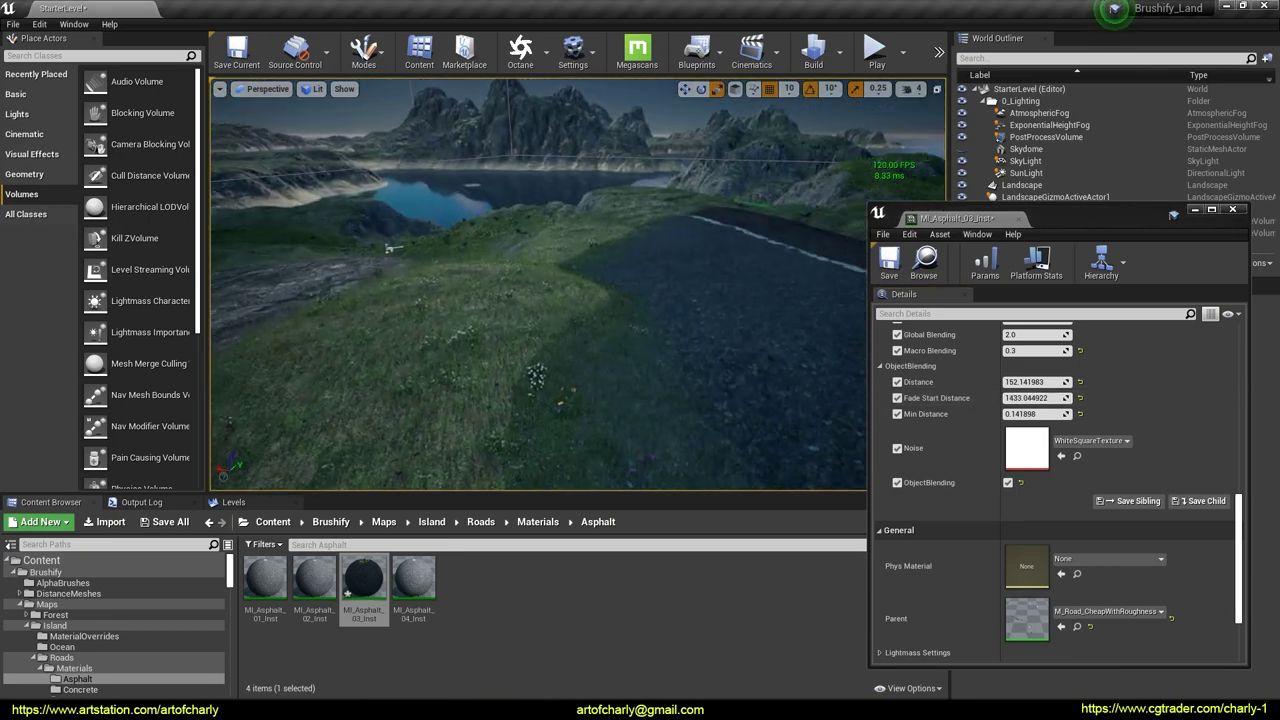
{"action": "left_click_drag", "start_coordinate": [1030, 414], "coordinate": [1060, 414]}
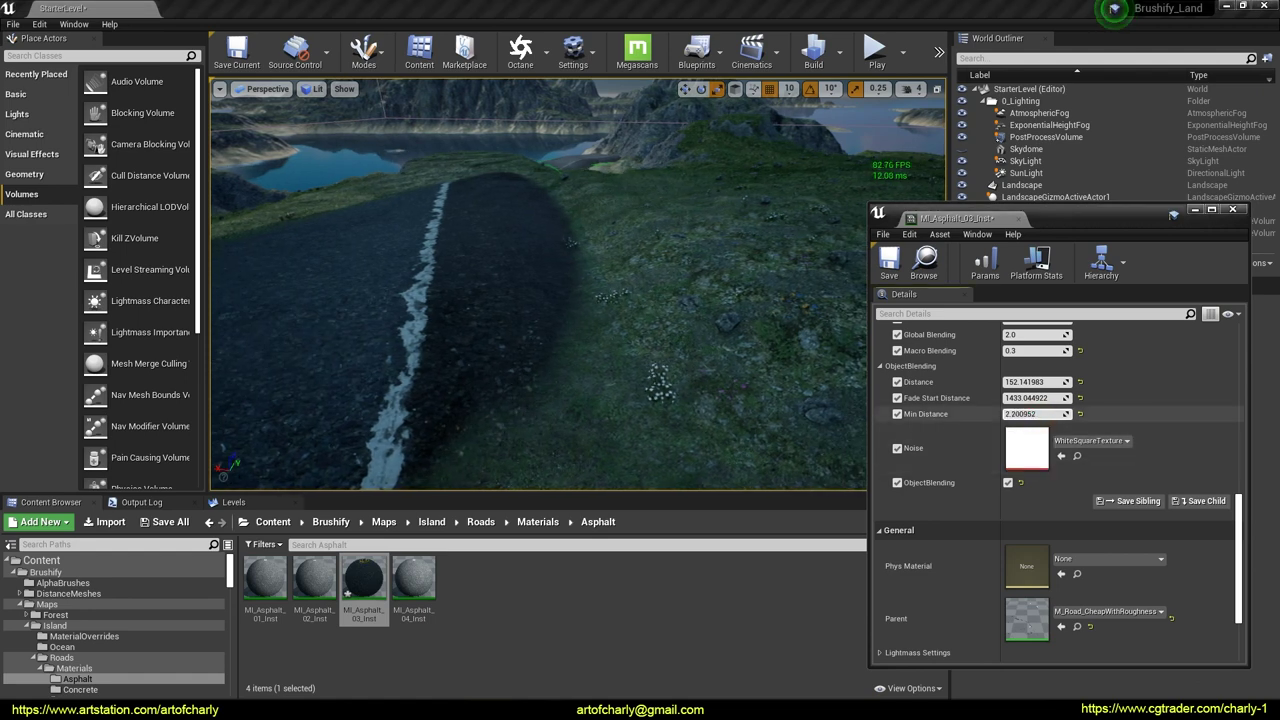
{"action": "left_click_drag", "start_coordinate": [1035, 381], "coordinate": [1005, 381]}
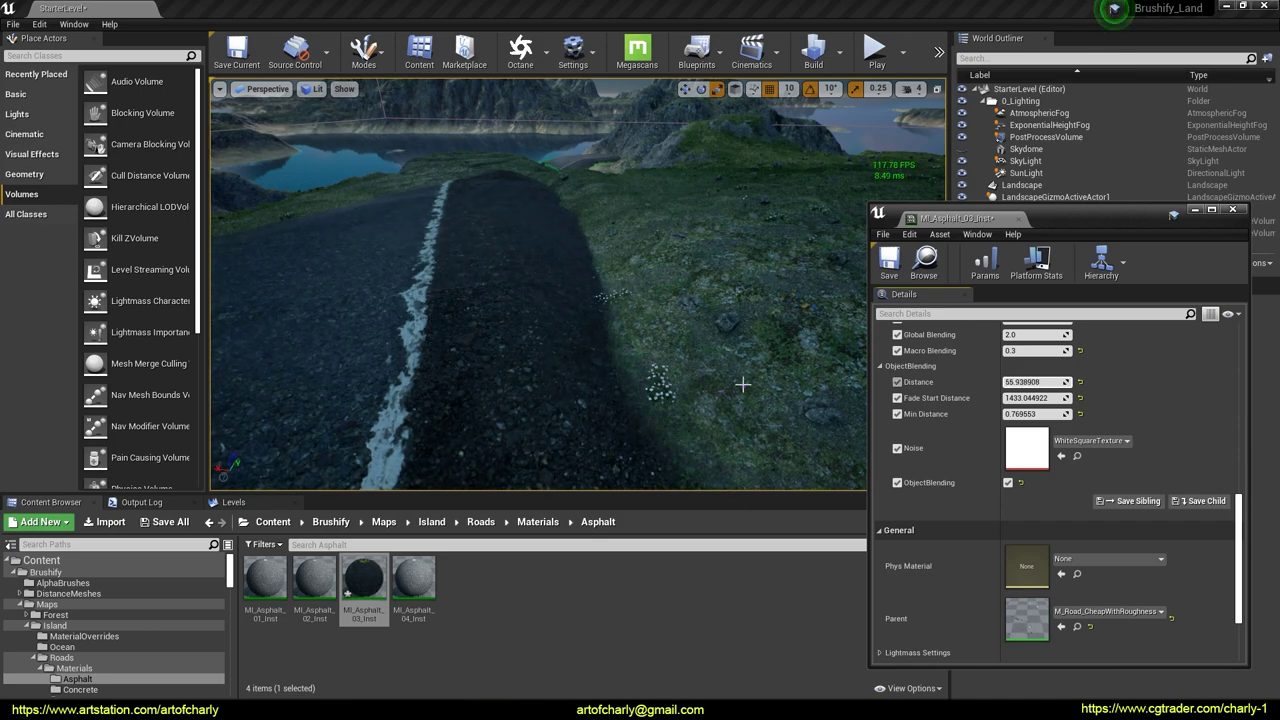
{"action": "right_click_drag", "start_coordinate": [742, 384], "coordinate": [674, 393]}
Close MI_Asphalt_03_Inst, face the rocky cliff, and pick Landscape's Smooth sculpt tool
{"action": "left_click", "coordinate": [1233, 218]}
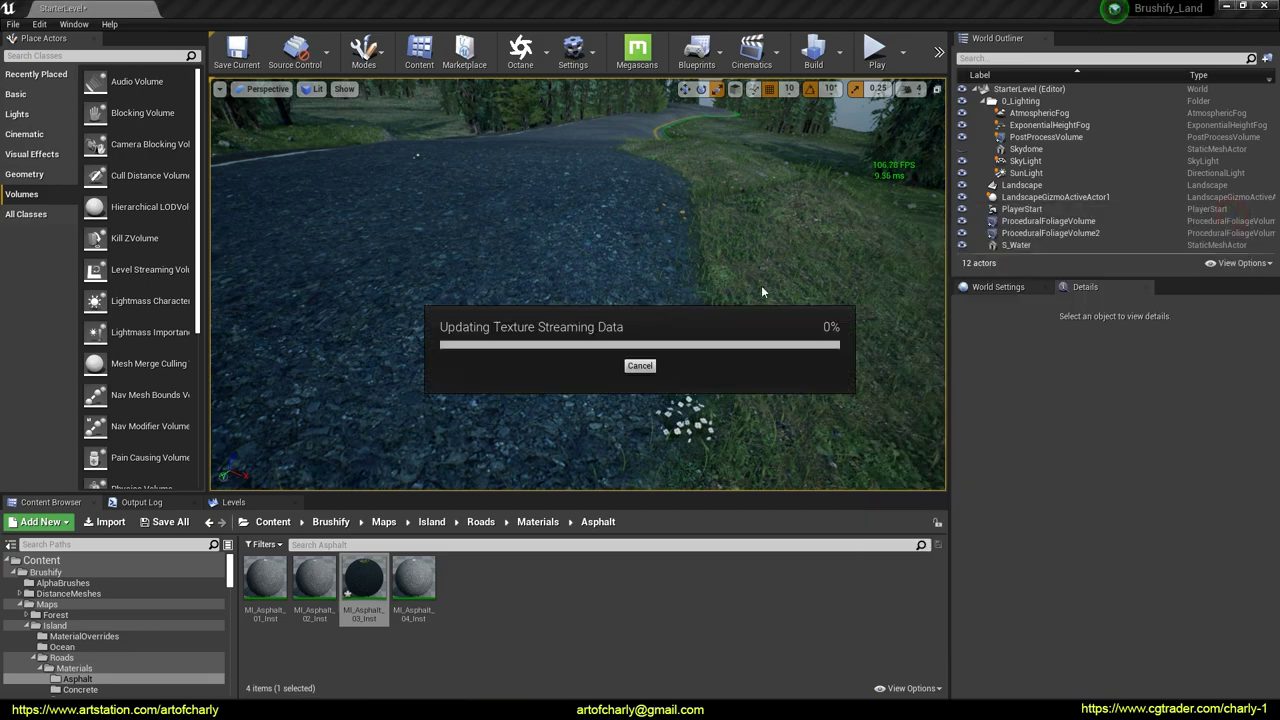
{"action": "right_click_drag", "start_coordinate": [578, 285], "coordinate": [578, 285]}
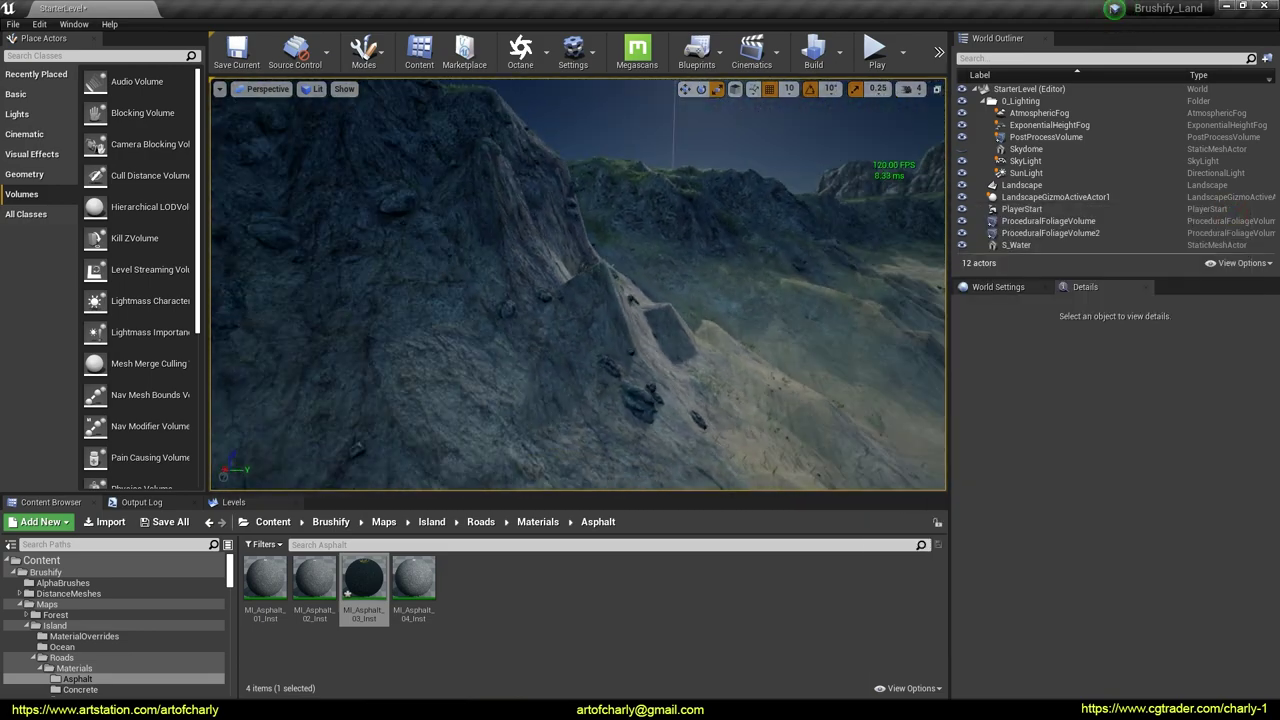
{"action": "right_click_drag", "start_coordinate": [588, 259], "coordinate": [588, 259]}
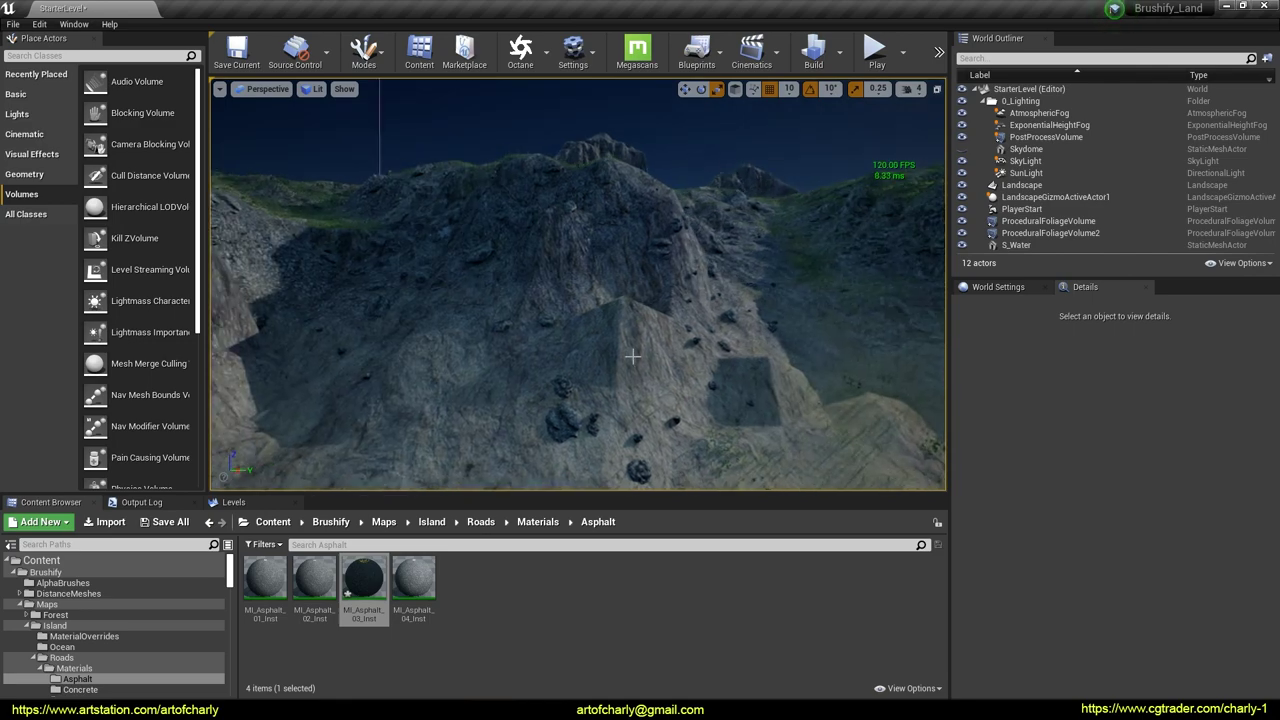
{"action": "right_click_drag", "start_coordinate": [585, 281], "coordinate": [585, 281]}
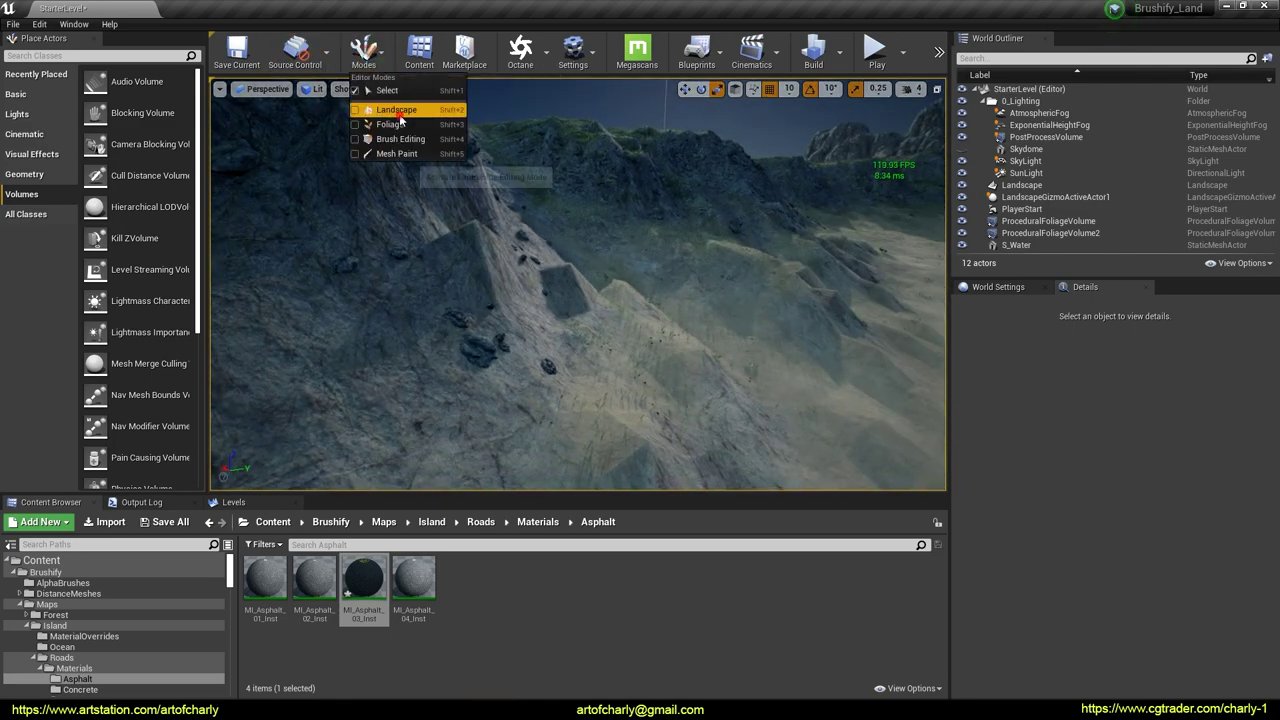
{"action": "left_click", "coordinate": [398, 114]}
{"action": "right_click_drag", "start_coordinate": [414, 274], "coordinate": [414, 274]}
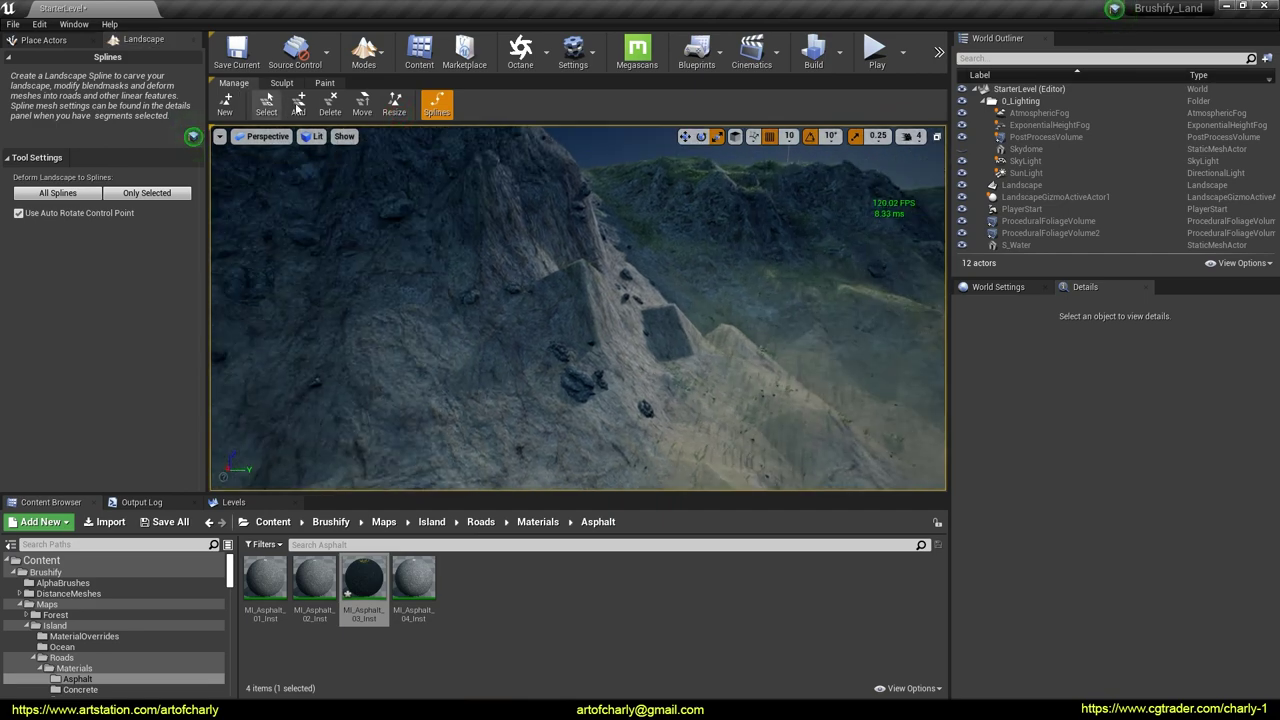
{"action": "left_click", "coordinate": [281, 82]}
{"action": "left_click", "coordinate": [268, 115]}
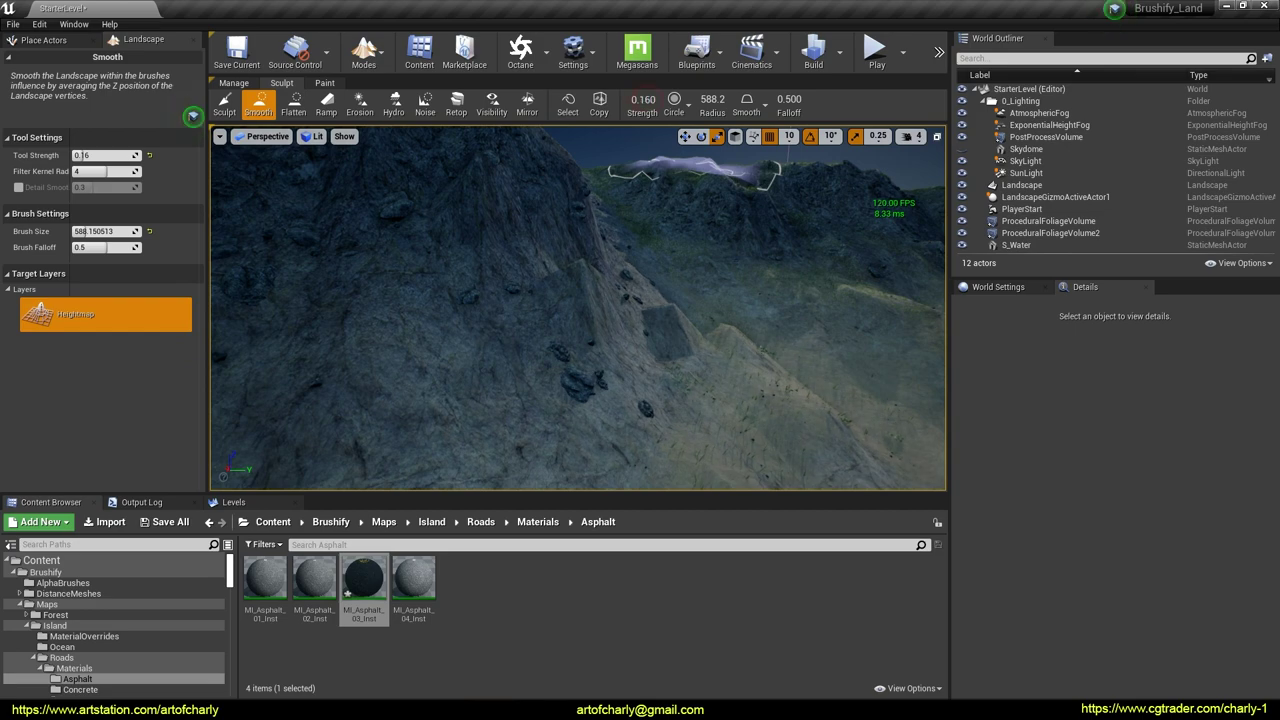
Smooth the jagged cliff slopes, shrinking the Smooth brush to 525.3
{"action": "right_click_drag", "start_coordinate": [600, 314], "coordinate": [657, 323]}
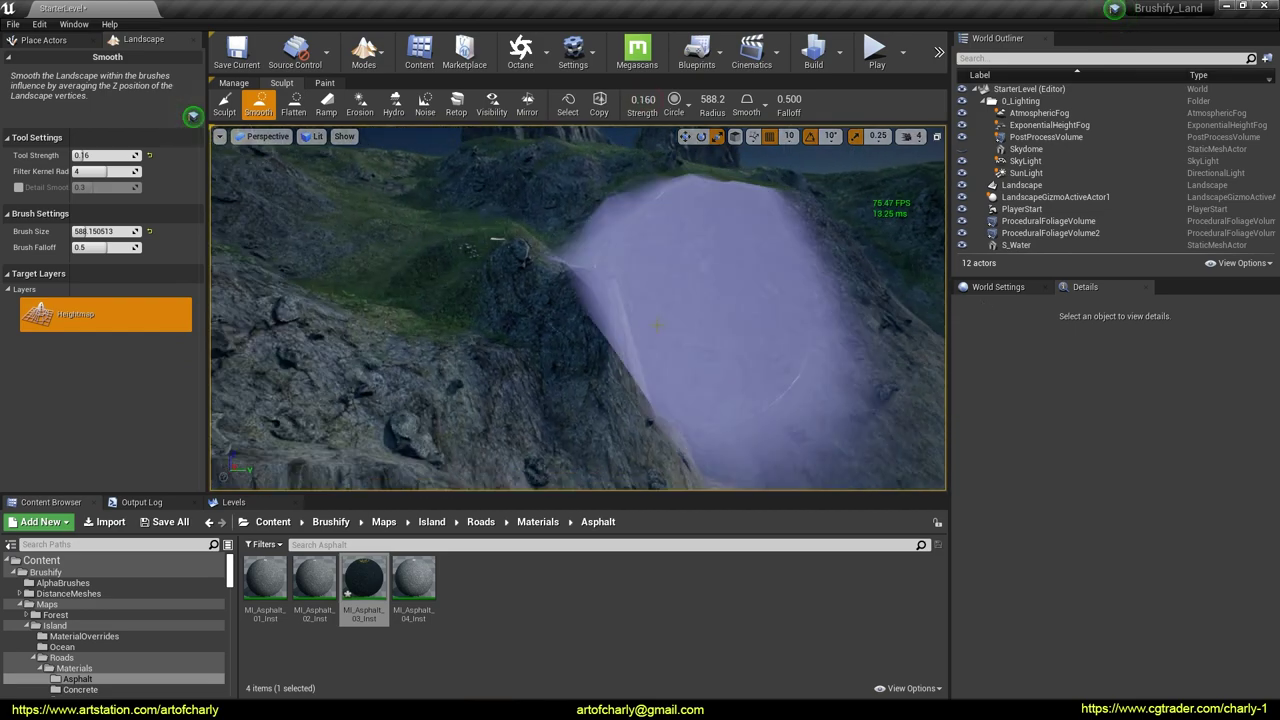
{"action": "right_click_drag", "start_coordinate": [611, 320], "coordinate": [611, 320]}
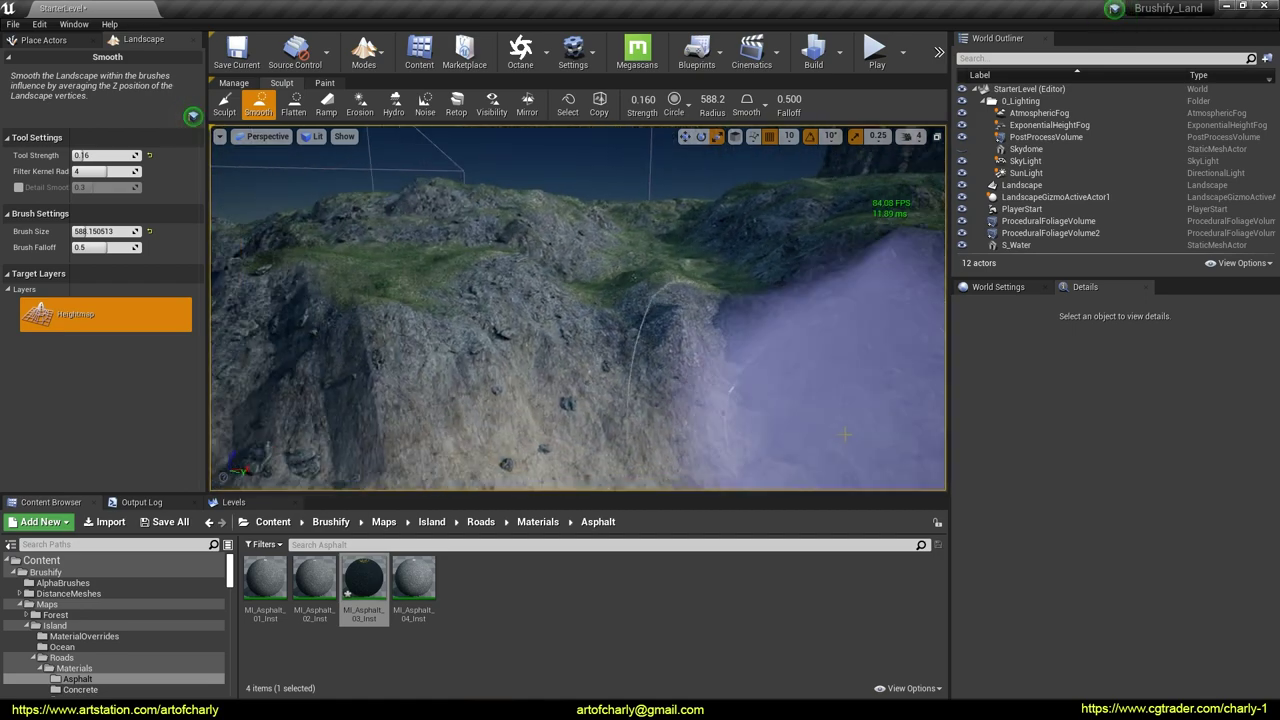
{"action": "right_click_drag", "start_coordinate": [845, 434], "coordinate": [803, 397]}
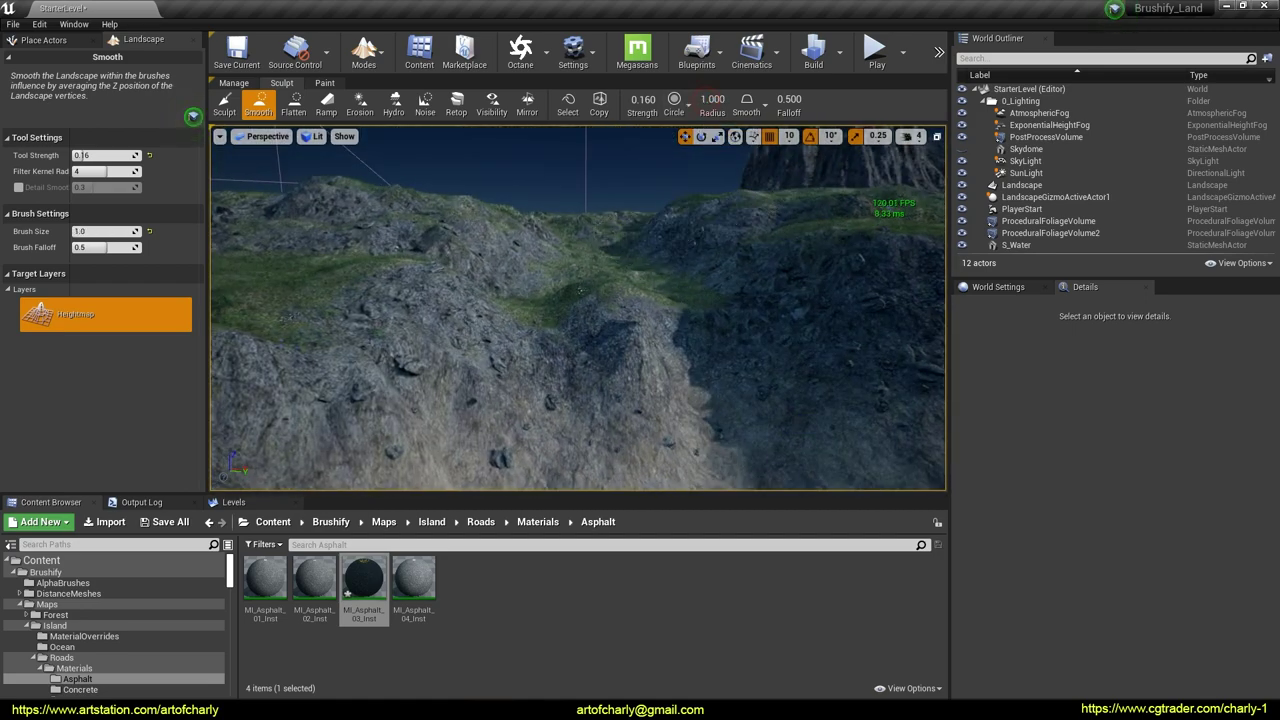
{"action": "key", "text": "ctrl+z"}
{"action": "key", "text": "bracketleft"}
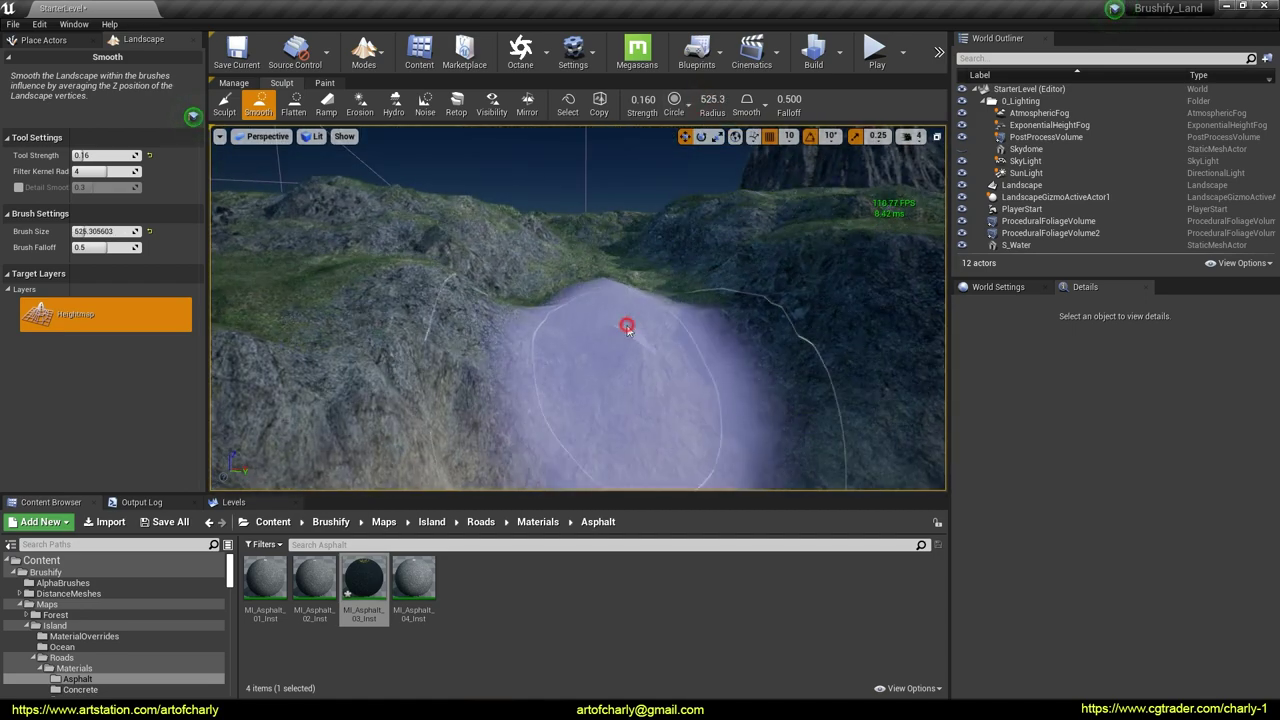
{"action": "right_click_drag", "start_coordinate": [623, 329], "coordinate": [694, 391]}
{"action": "mouse_move", "coordinate": [578, 310]}
{"action": "right_mouse_down"}
{"action": "mouse_move", "coordinate": [600, 300]}
{"action": "mouse_move", "coordinate": [623, 343]}
{"action": "mouse_move", "coordinate": [640, 330]}
{"action": "mouse_move", "coordinate": [745, 405]}
{"action": "right_mouse_up"}
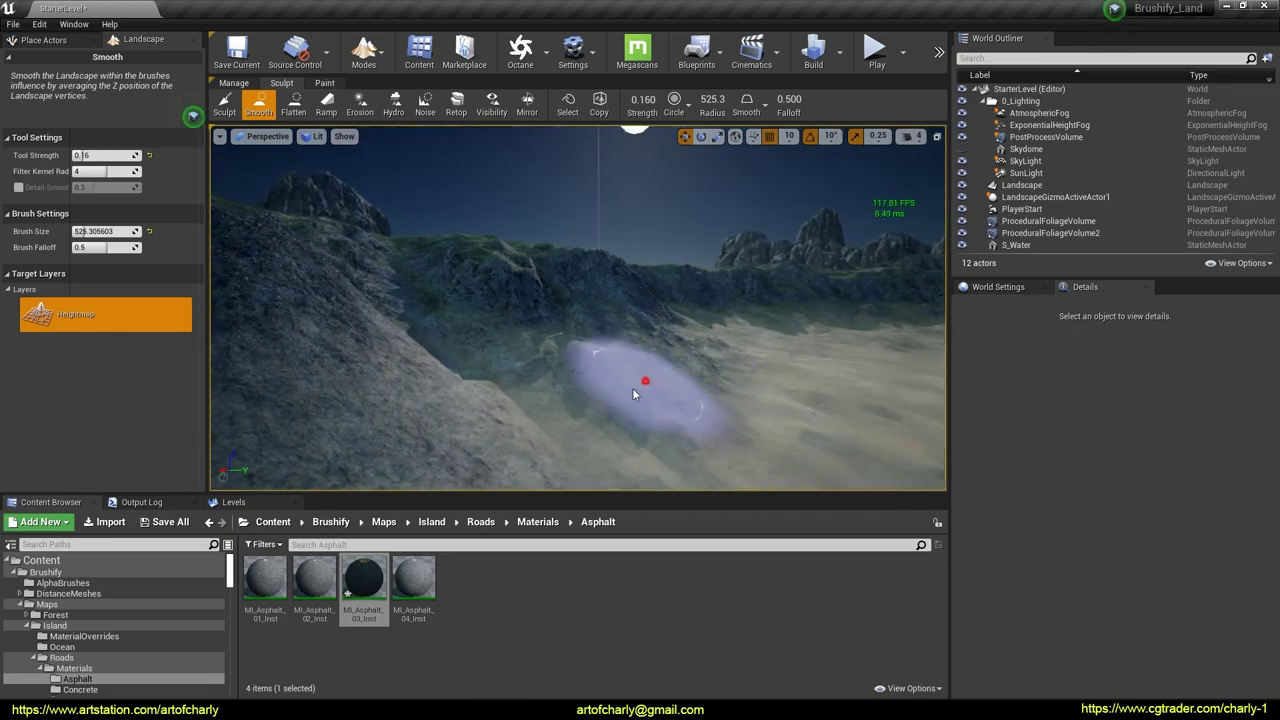
{"action": "mouse_move", "coordinate": [628, 395]}
{"action": "right_mouse_down"}
{"action": "mouse_move", "coordinate": [650, 340]}
{"action": "mouse_move", "coordinate": [650, 360]}
{"action": "mouse_move", "coordinate": [680, 330]}
{"action": "right_mouse_up"}
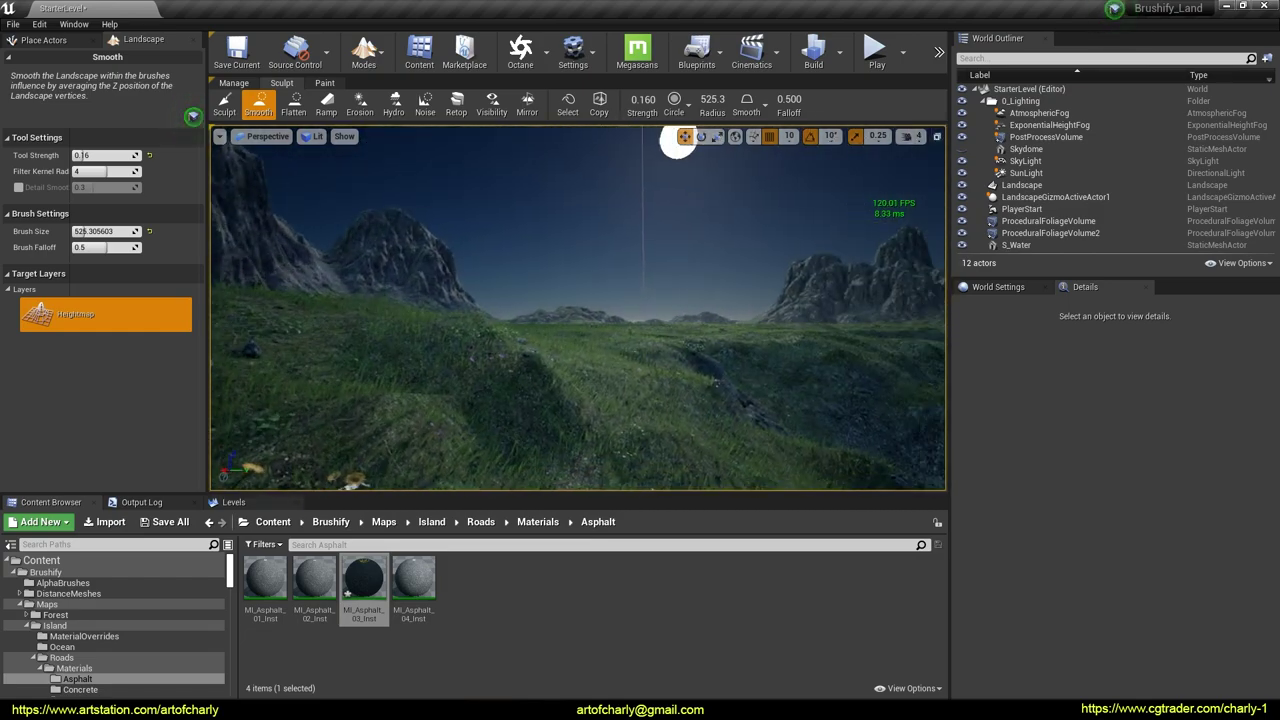
{"action": "right_click_drag", "start_coordinate": [680, 330], "coordinate": [740, 320]}
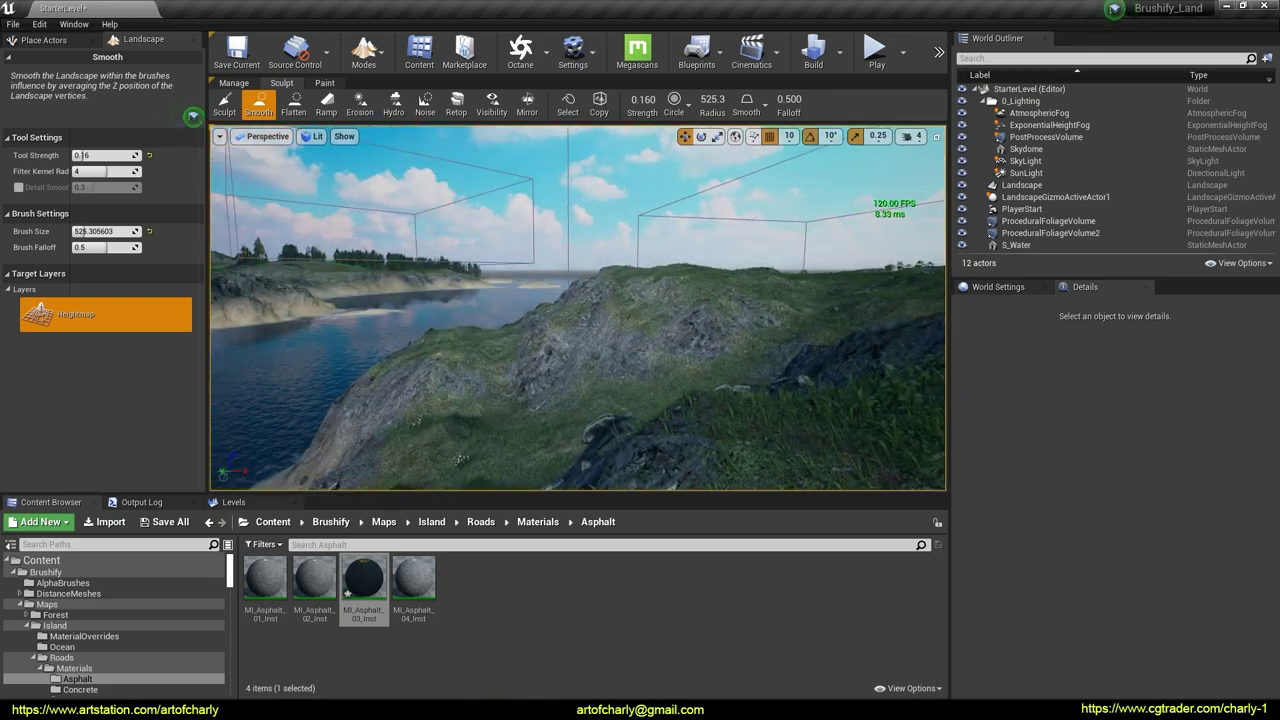